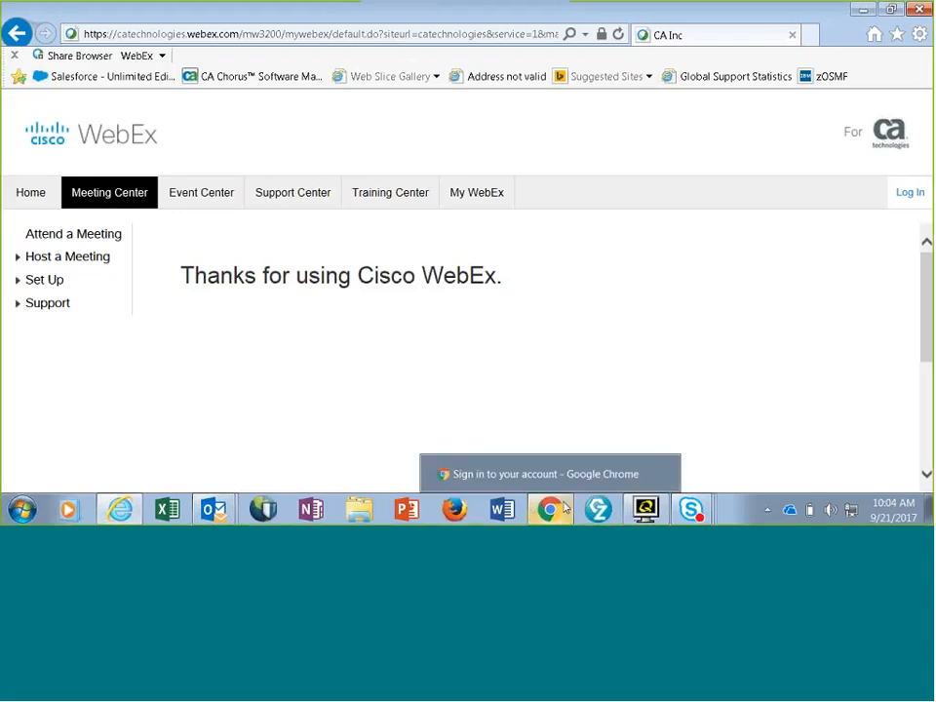
- Launch CA Development Environment for z Systems with the workspace path's DEz folder changed to DEz22
left_click(599, 507)
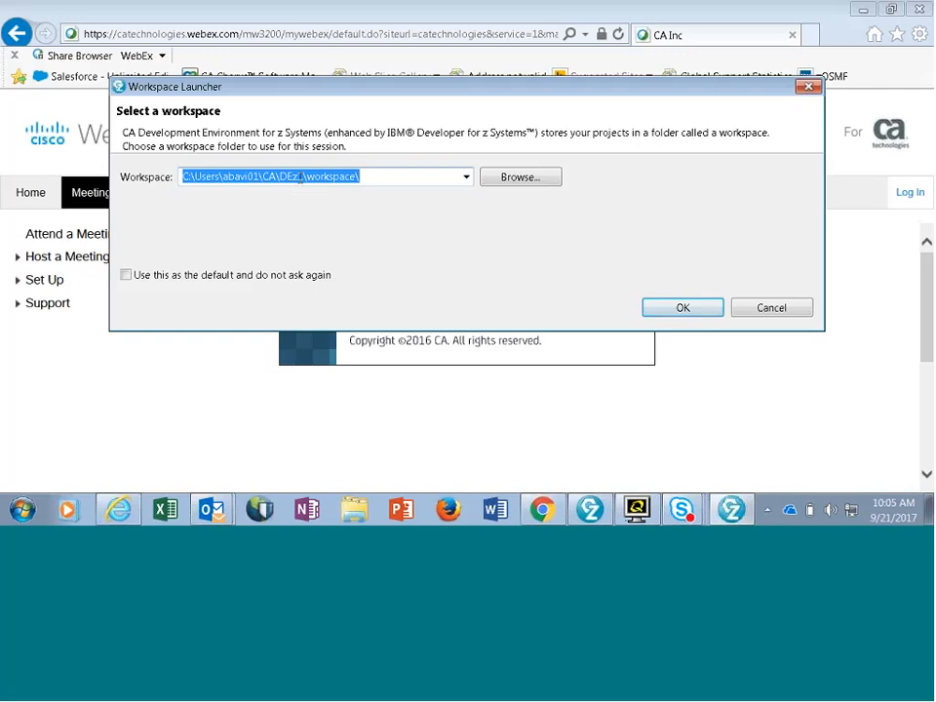
left_click(303, 177)
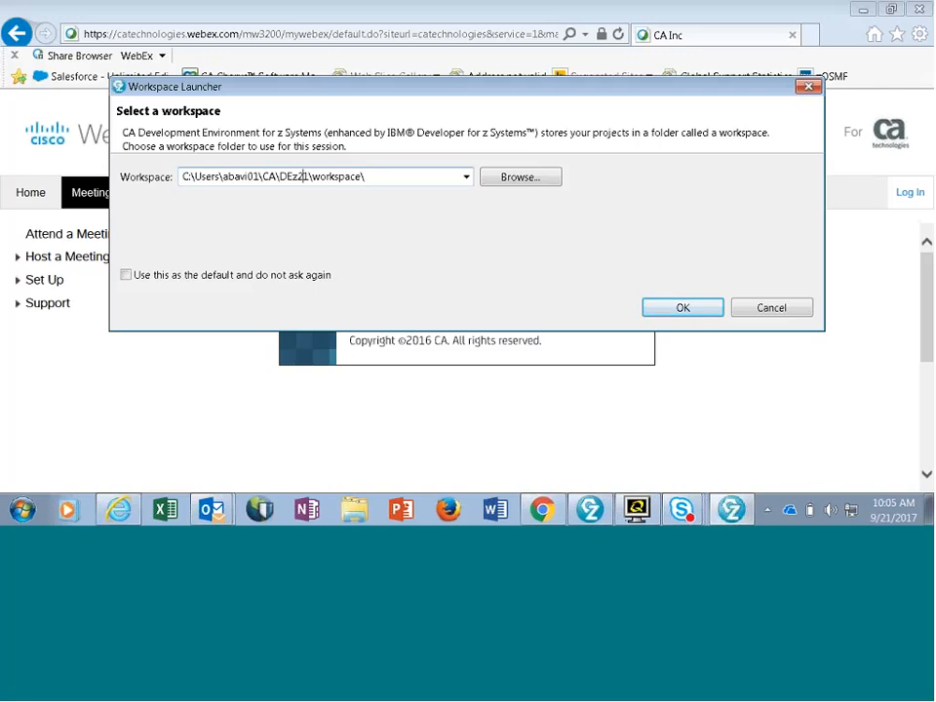
key("Delete")
type("2")
left_click(672, 308)
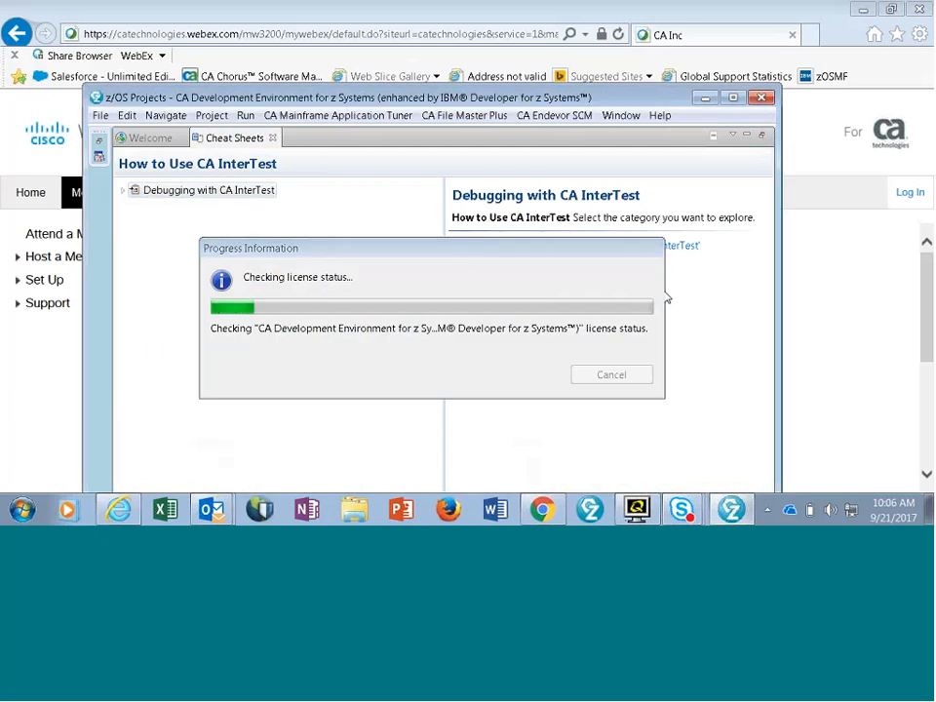
- Maximize the application window and restore the Cheat Sheets view to return to the z/OS Projects workbench
left_click(733, 97)
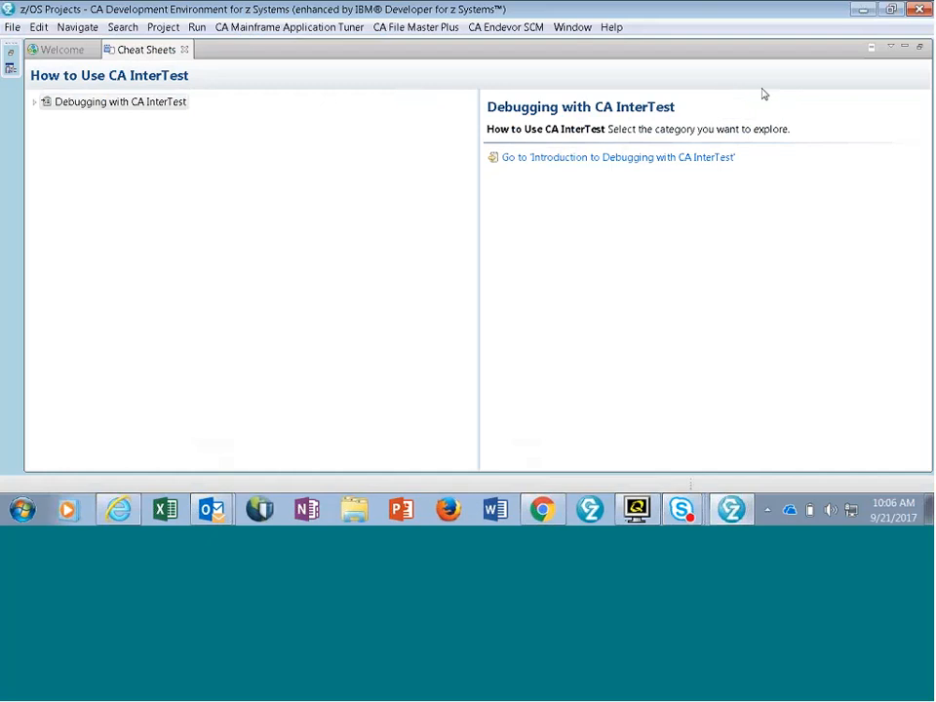
left_click(917, 47)
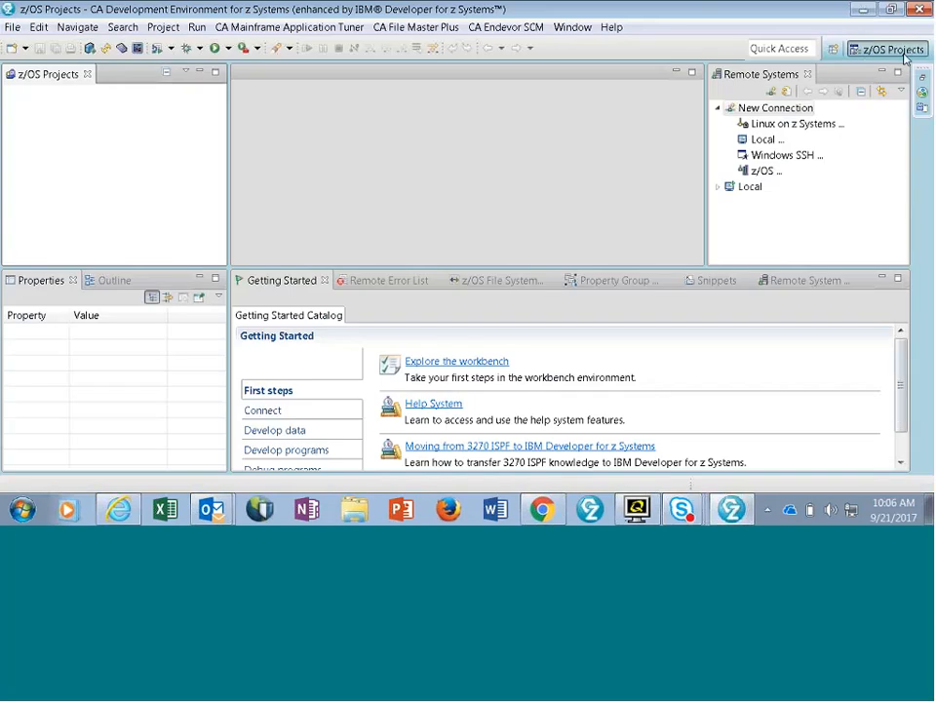
left_click(809, 229)
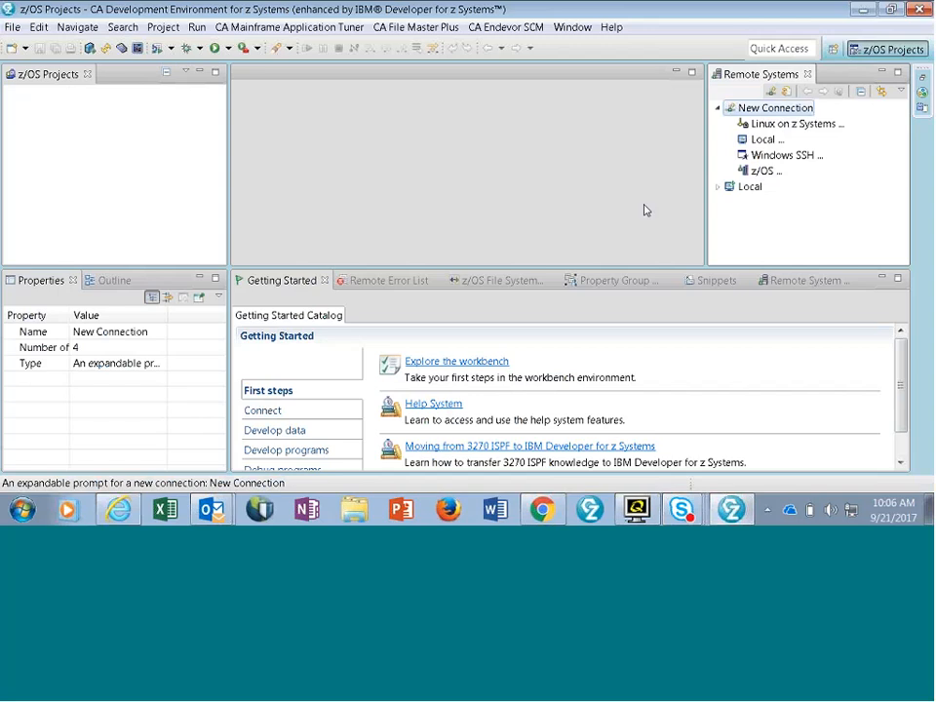
left_click_drag(848, 77, 792, 137)
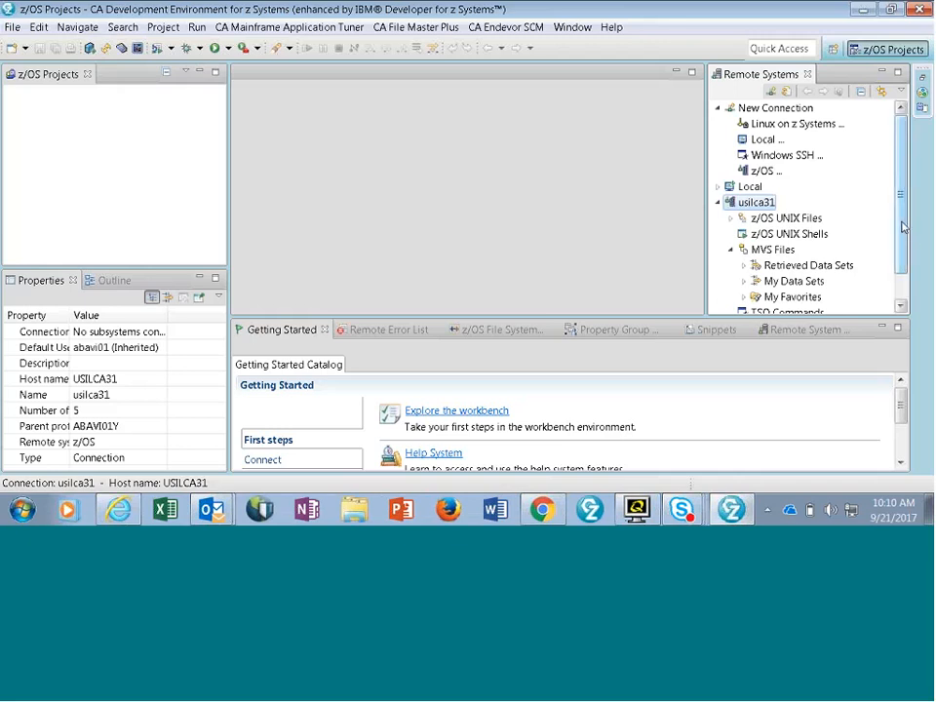
- Expand My Data Sets under MVS Files of the usilca31 connection, proceeding without SSL/TLS, and browse the data sets
mouse_move(902, 225)
left_mouse_down()
mouse_move(910, 253)
mouse_move(906, 239)
left_mouse_up()
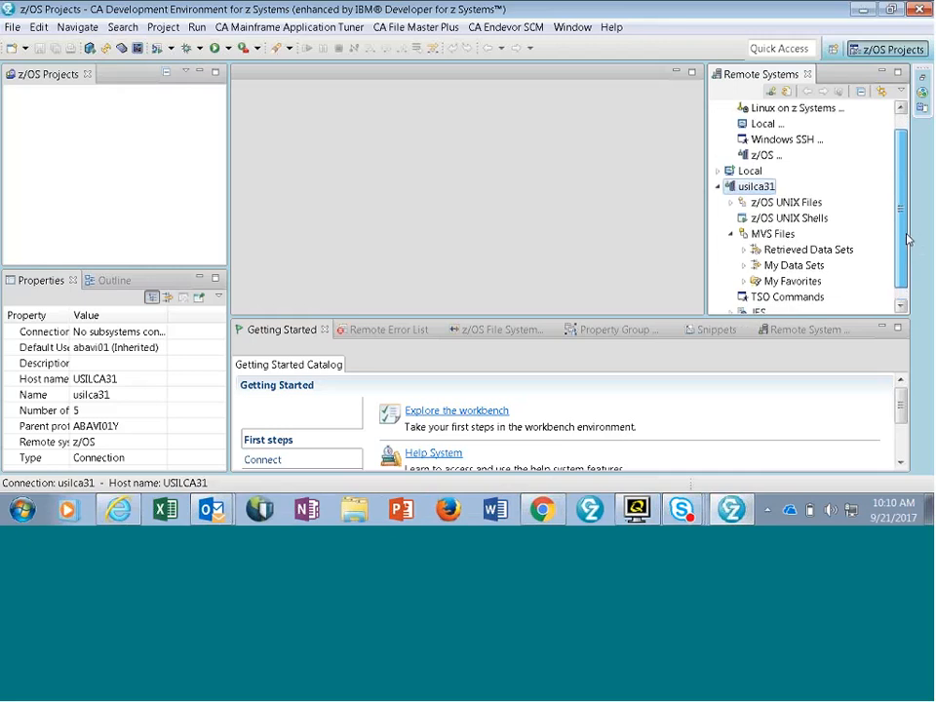
left_click_drag(906, 238, 904, 244)
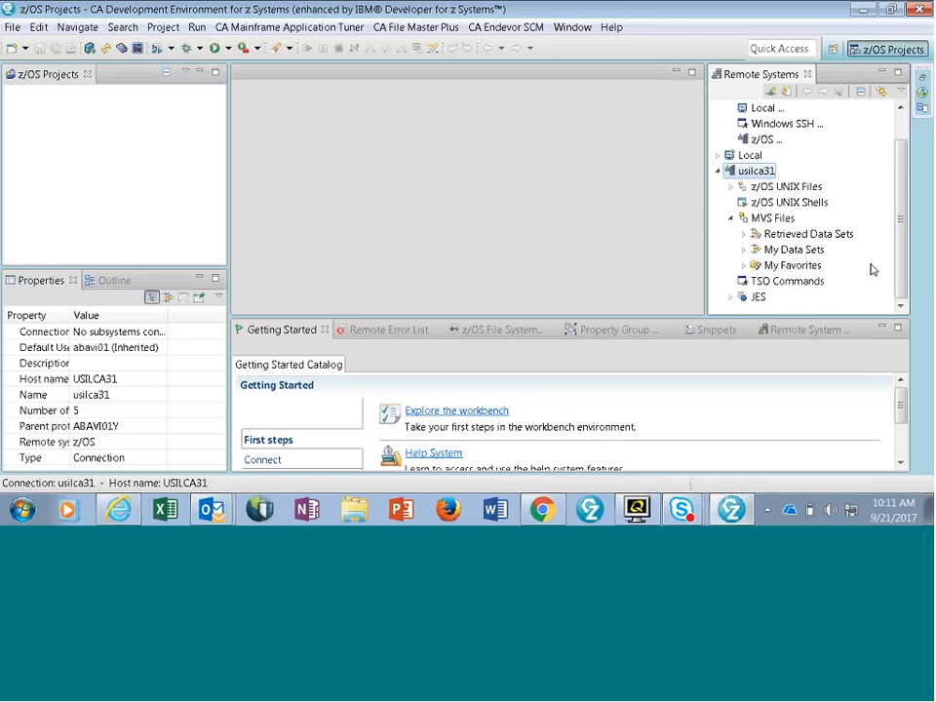
left_click(743, 250)
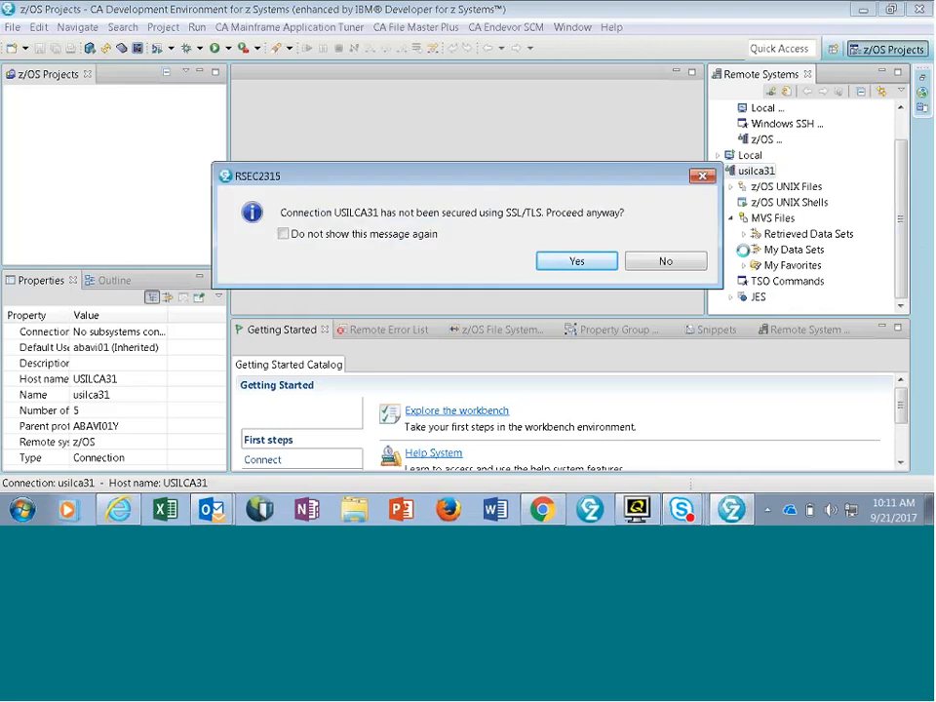
left_click(611, 260)
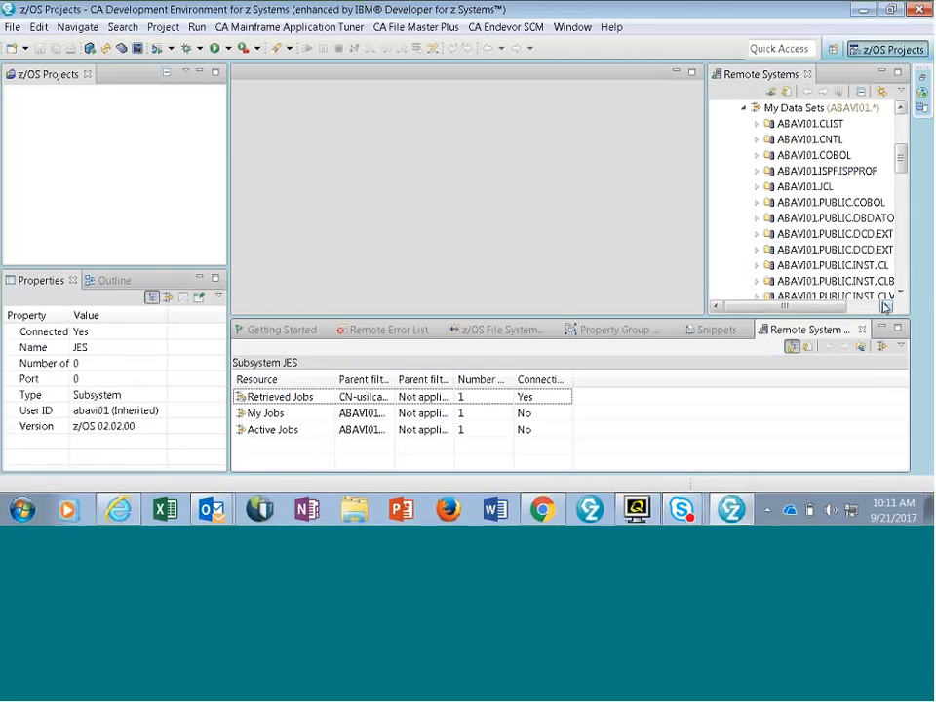
left_click(904, 261)
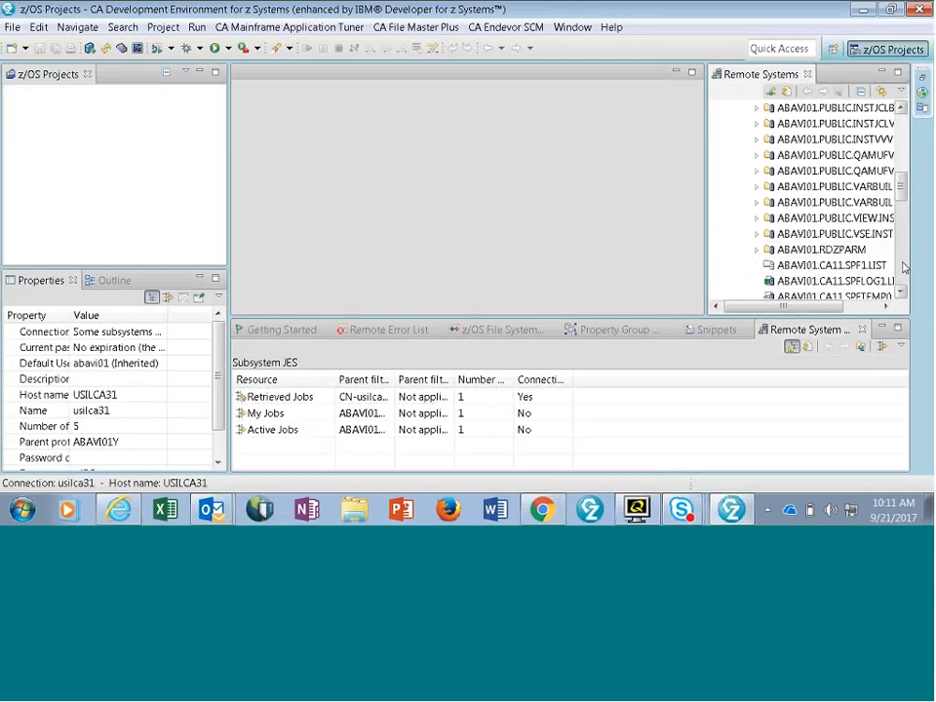
left_click(904, 260)
left_click(905, 255)
left_click_drag(905, 251, 896, 146)
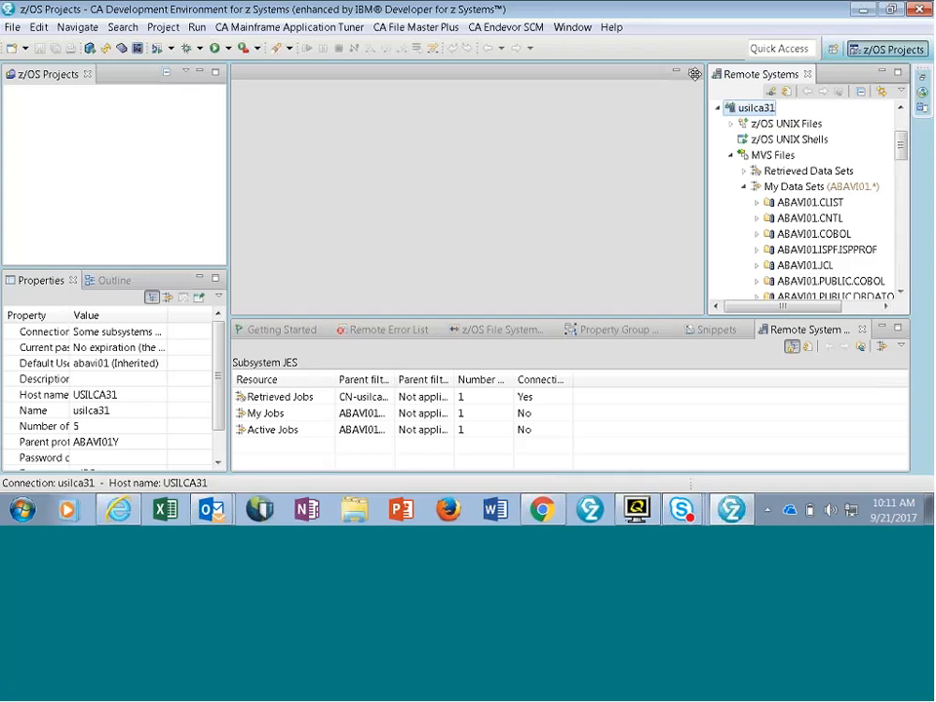
left_click(694, 74)
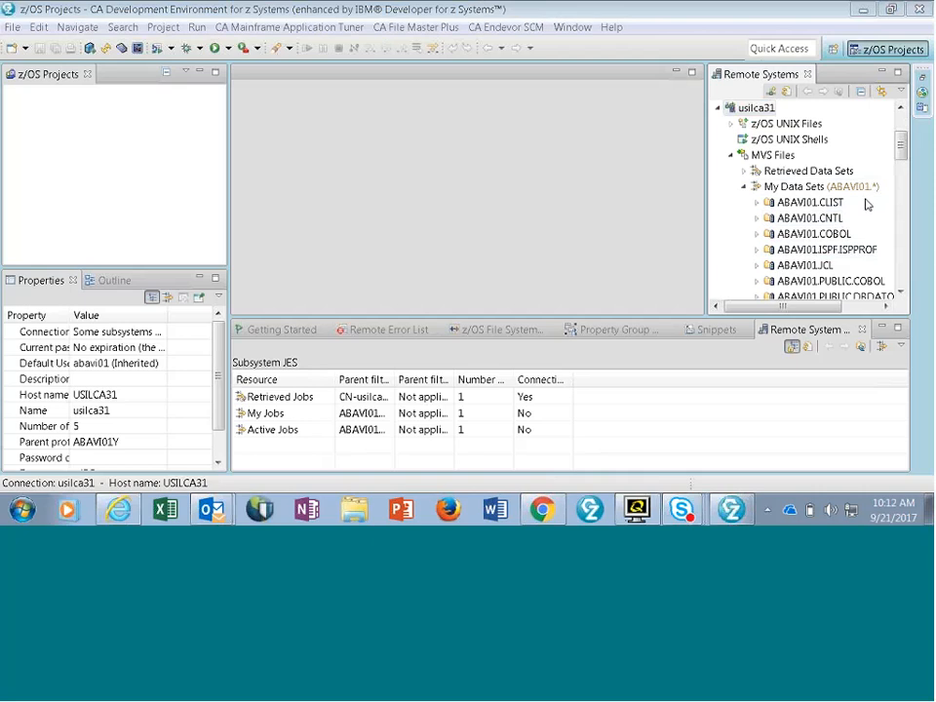
- Create a new MVS Files filter with the filter string DCMQA.SYSTEMS.JCL, keeping the proposed filter name
right_click(765, 158)
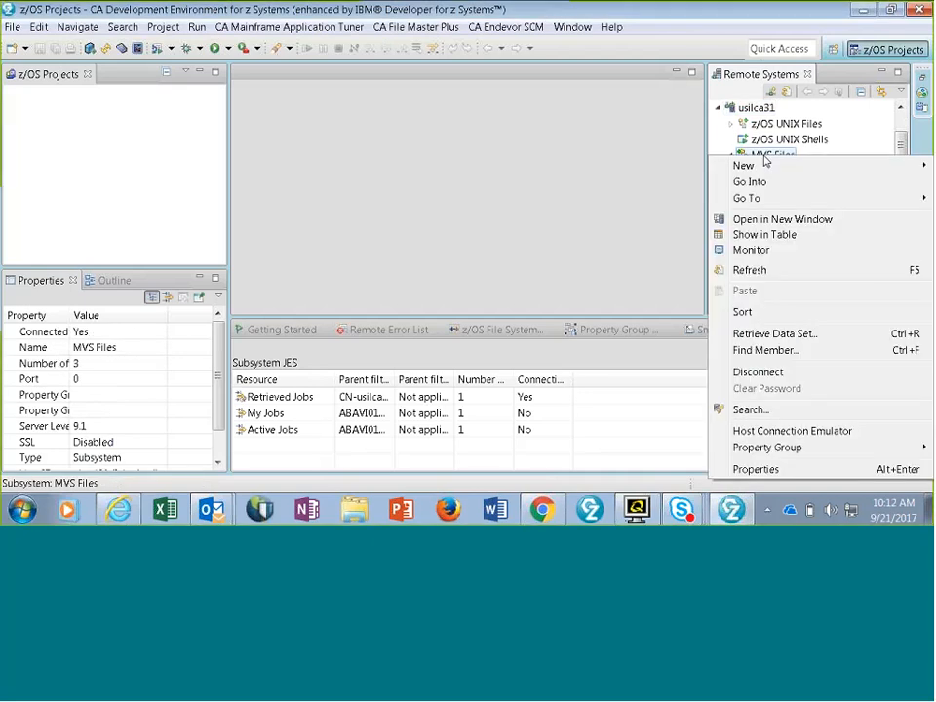
mouse_move(753, 169)
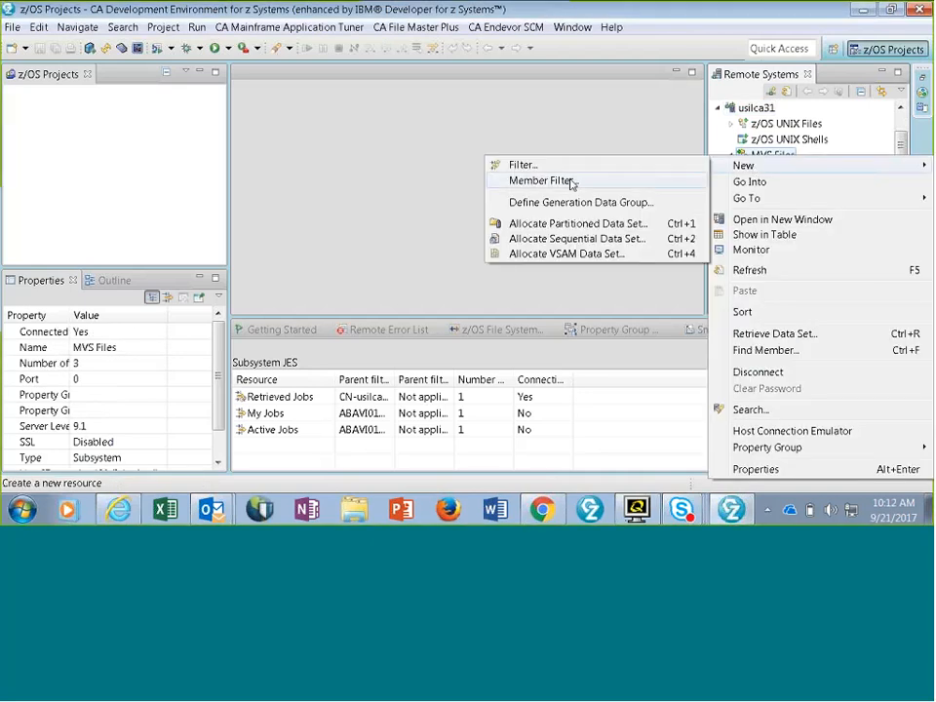
left_click(500, 170)
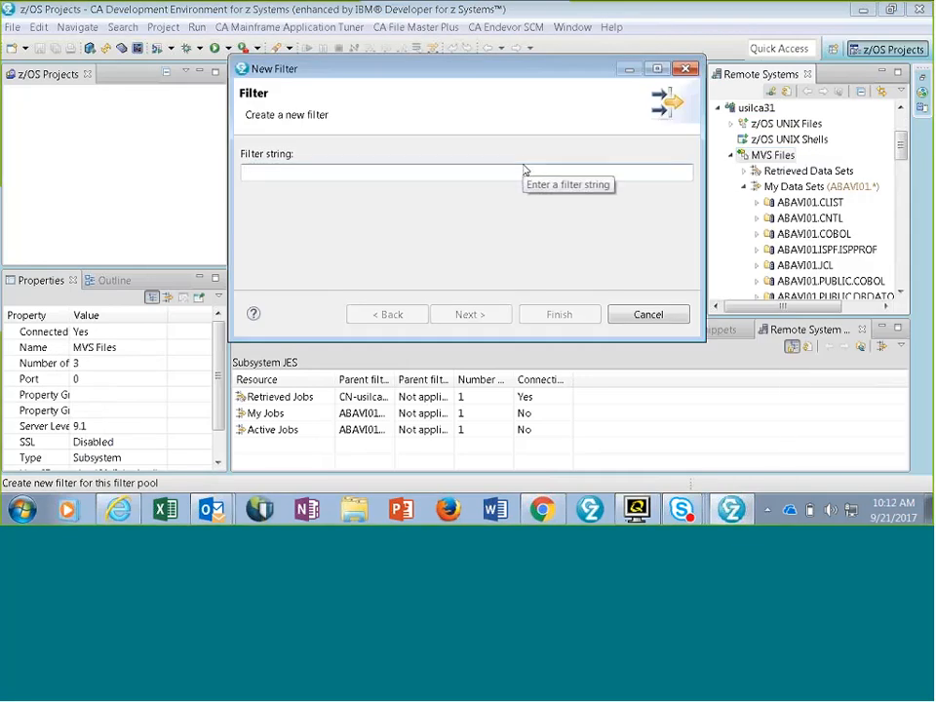
type("ECMQ")
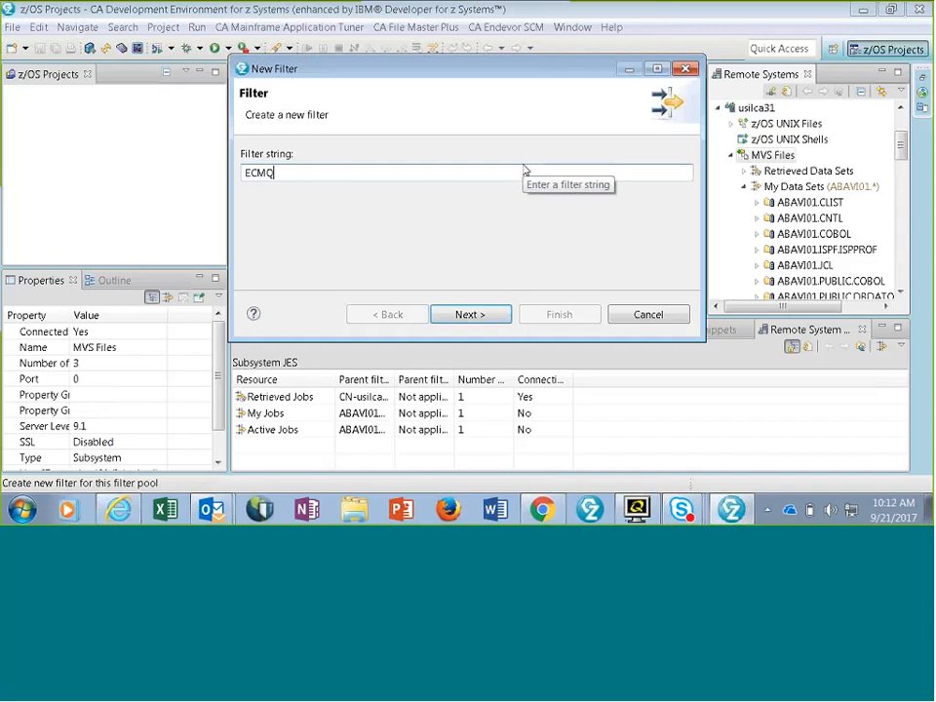
key("BackSpace")
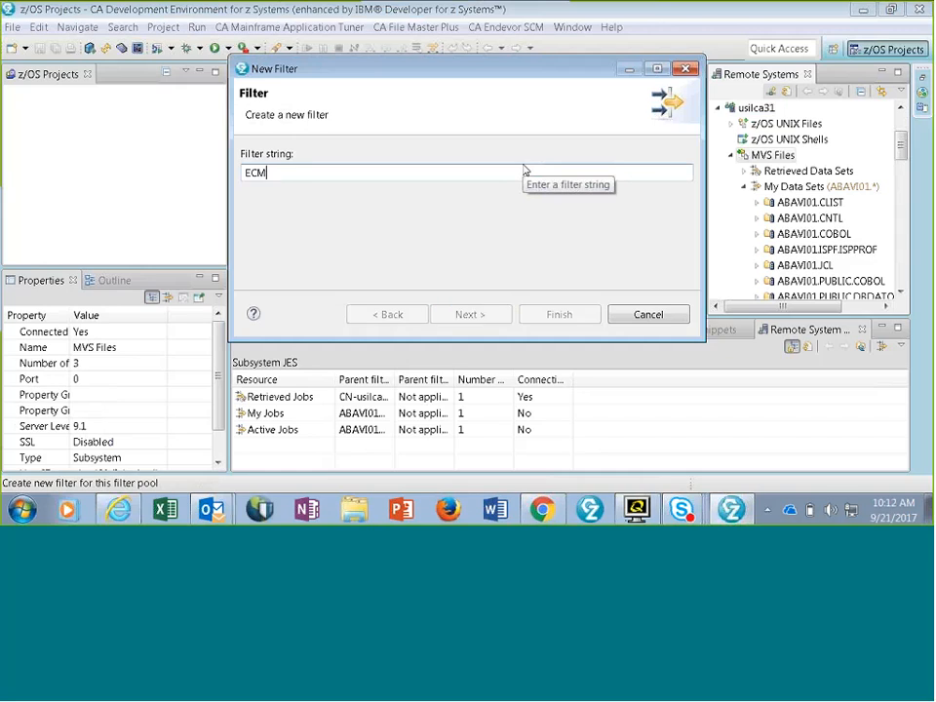
key("BackSpace")
key("BackSpace")
key("BackSpace")
type("DCMQA")
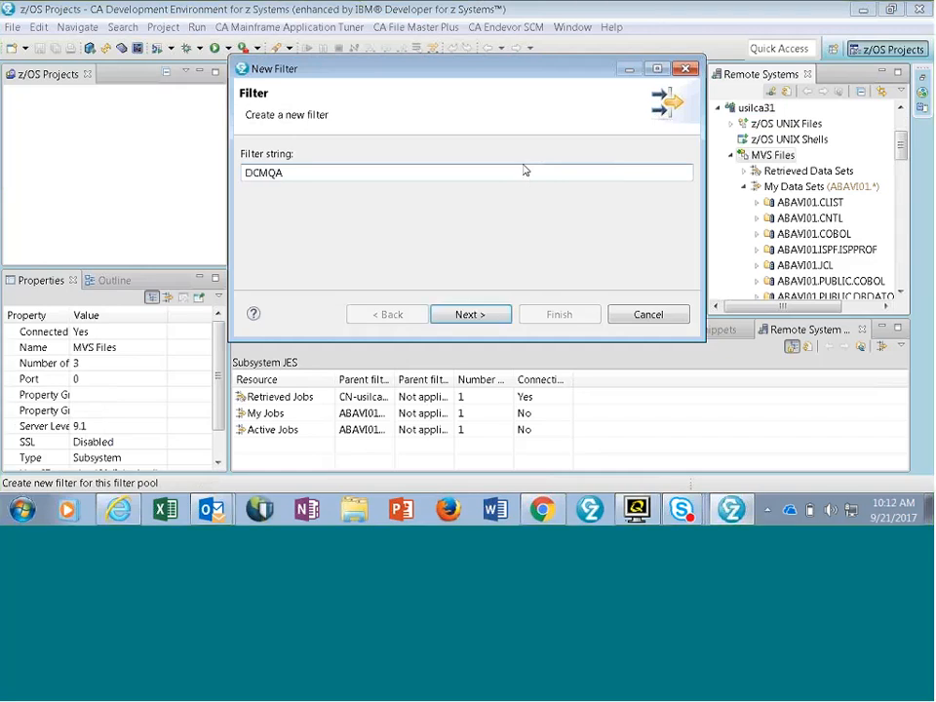
type(".")
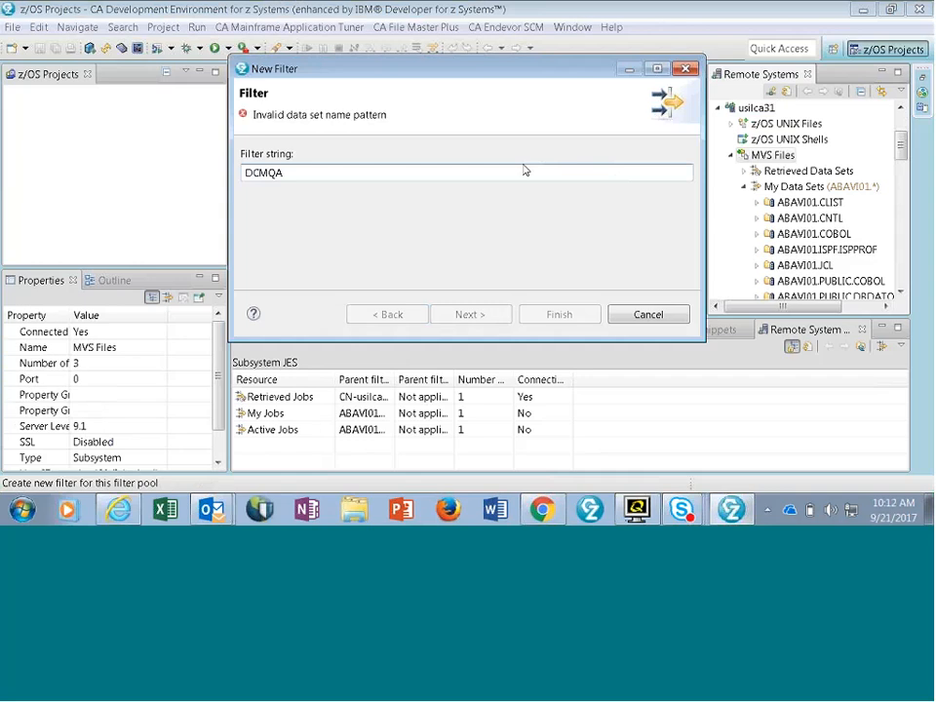
type(".")
type(".SYSSTEM")
type("S.JCL")
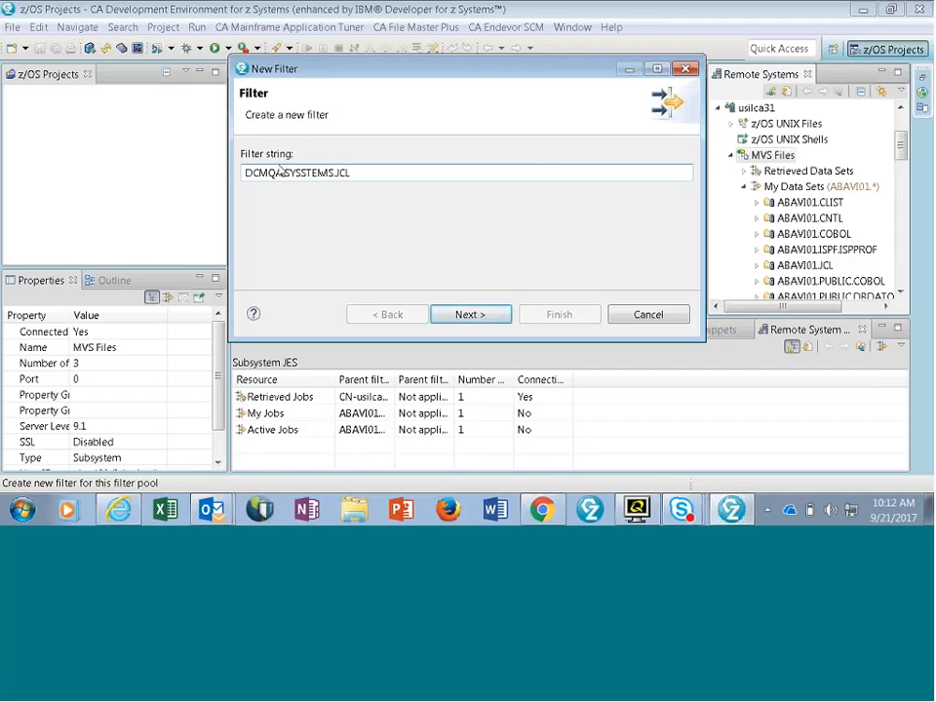
left_click(303, 171)
key("Delete")
left_click(474, 314)
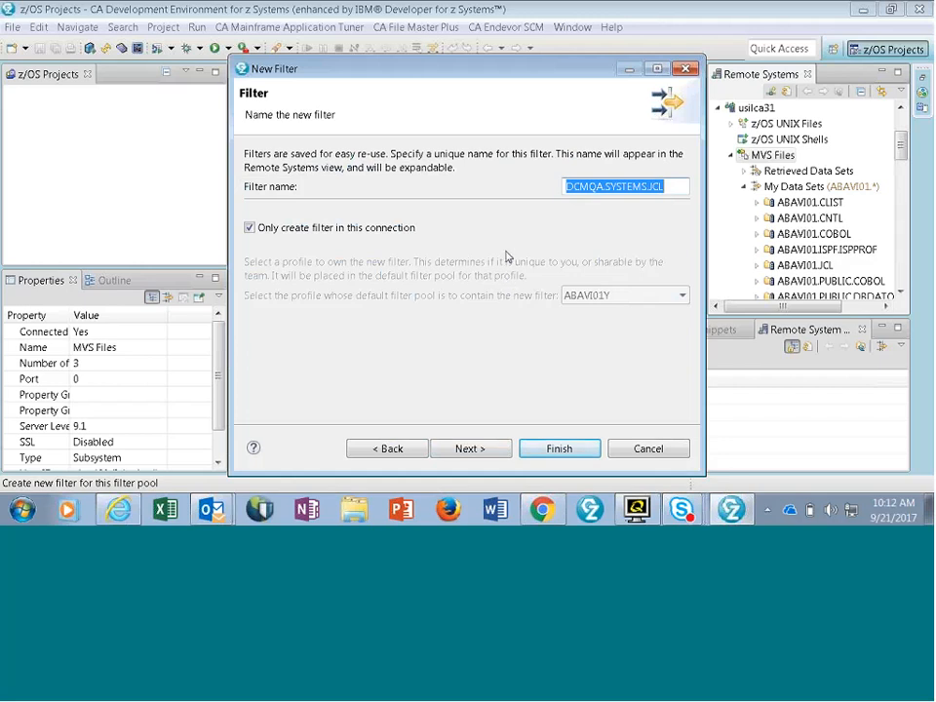
left_click(560, 448)
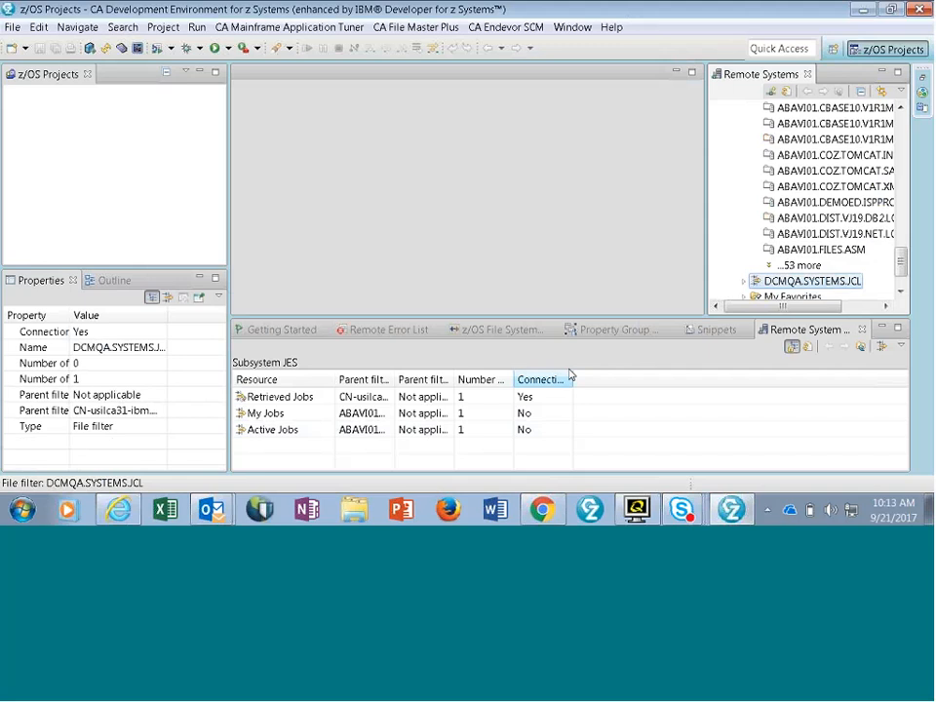
- Expand the DCMQA.SYSTEMS.JCL filter and locate member QA14MUFA in its data set
left_click(744, 282)
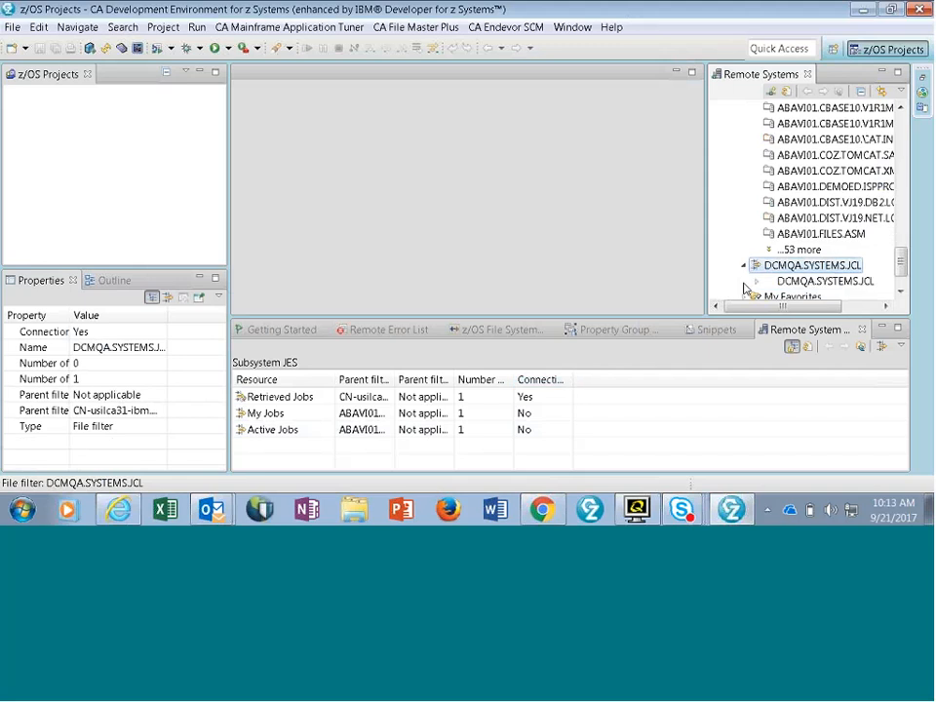
left_click(797, 283)
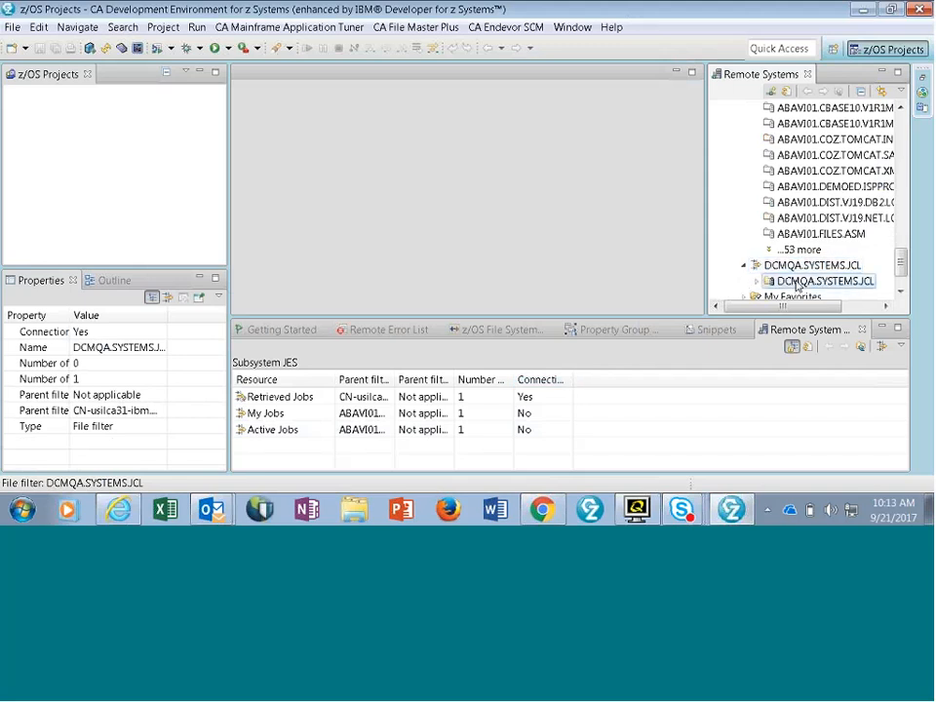
right_click(797, 284)
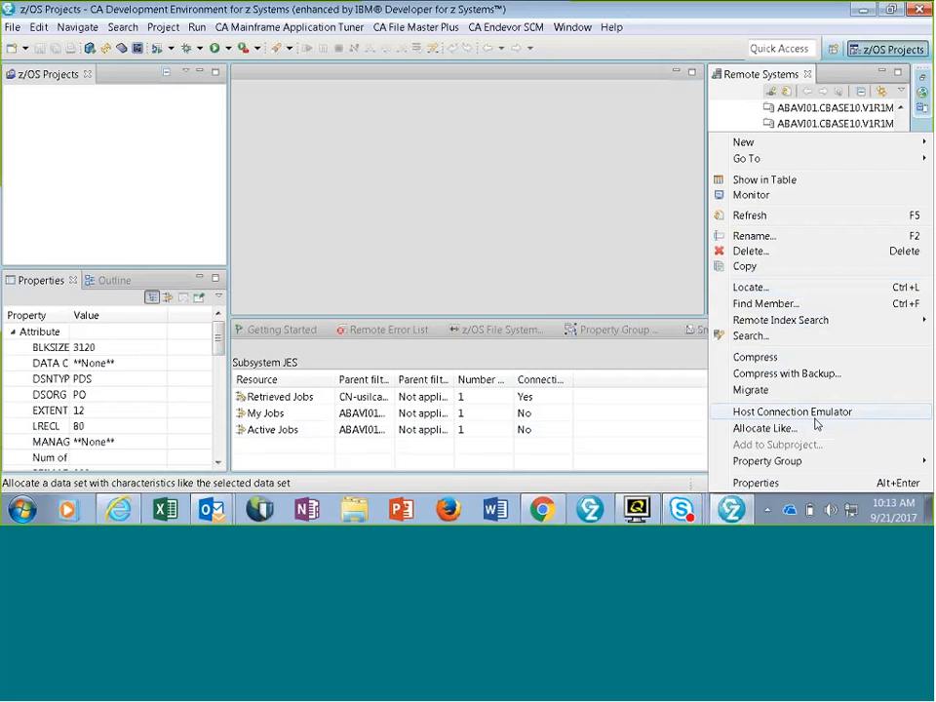
left_click(751, 287)
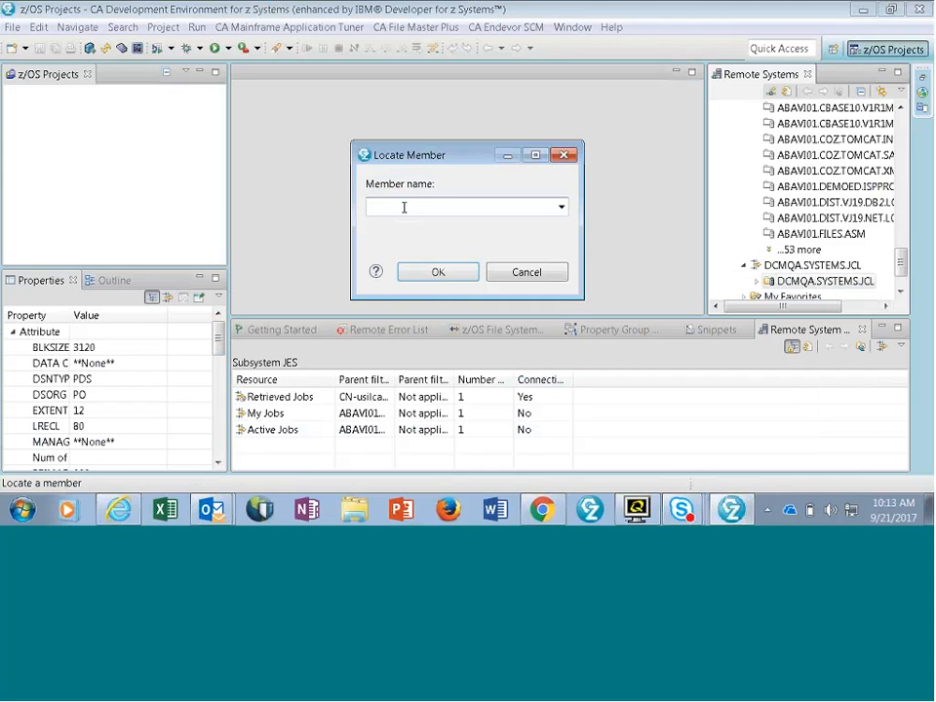
type("QA14MU")
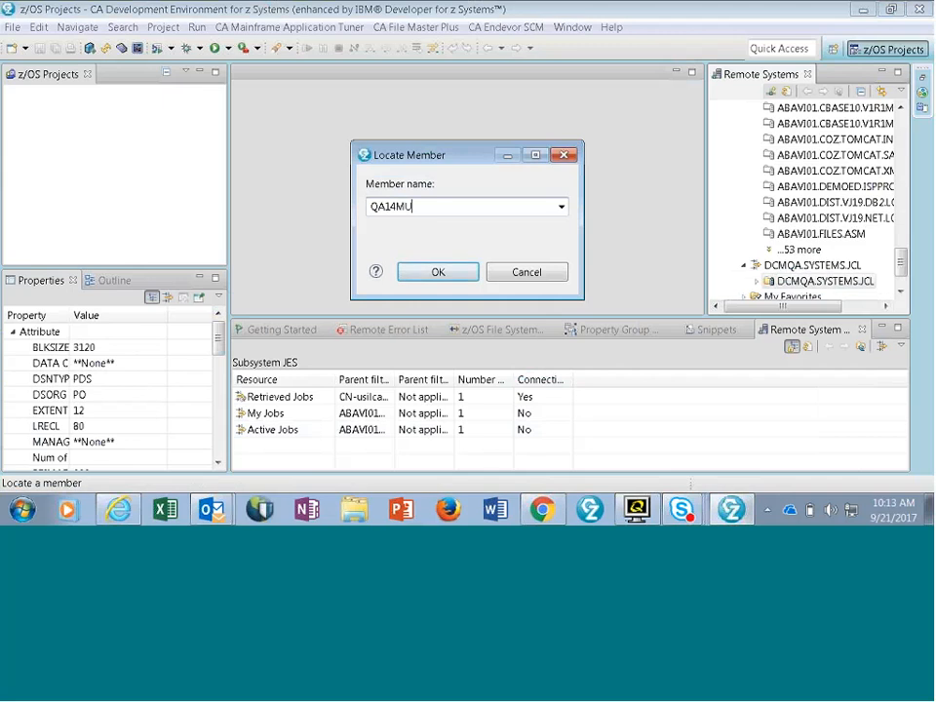
type("FA")
left_click(466, 274)
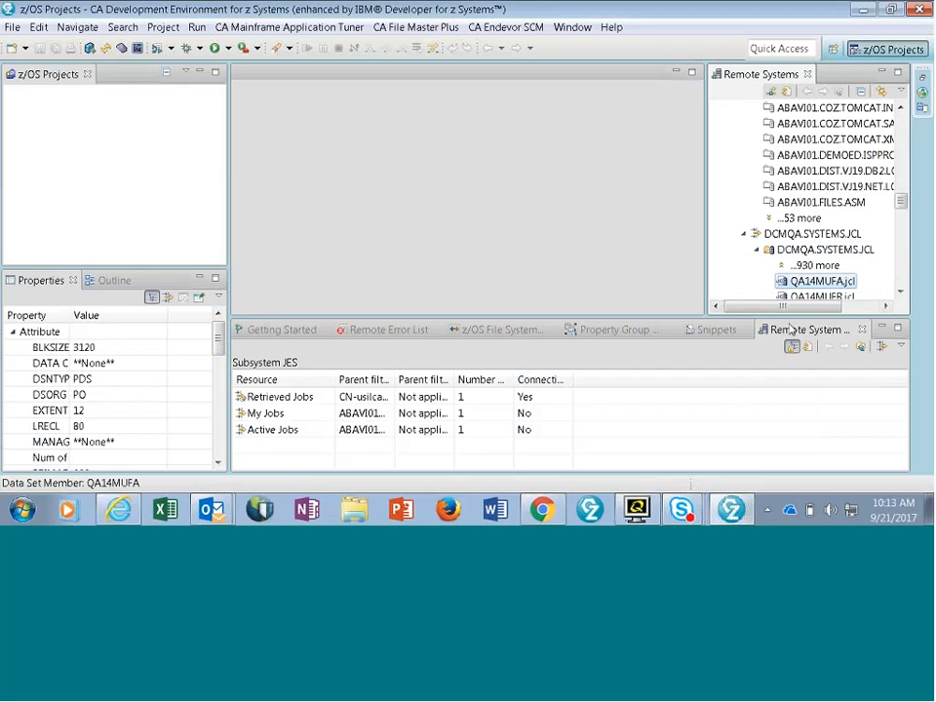
- Open the QA14MUFA.jcl member in the editor and look through its job header
double_click(814, 282)
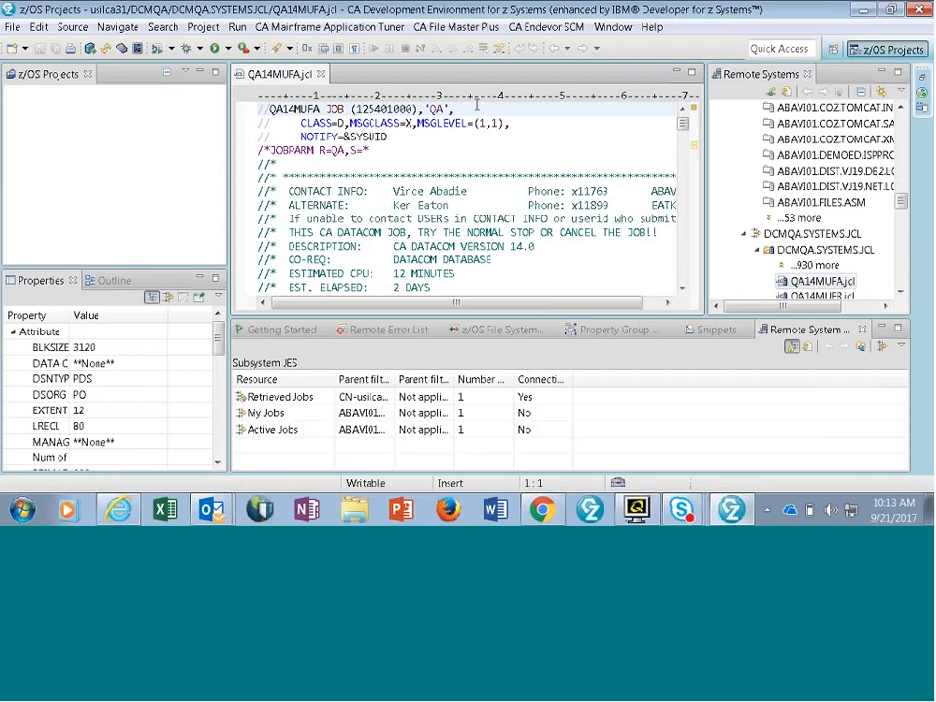
left_click(684, 288)
left_click(684, 289)
scroll(683, 289, "down", 10)
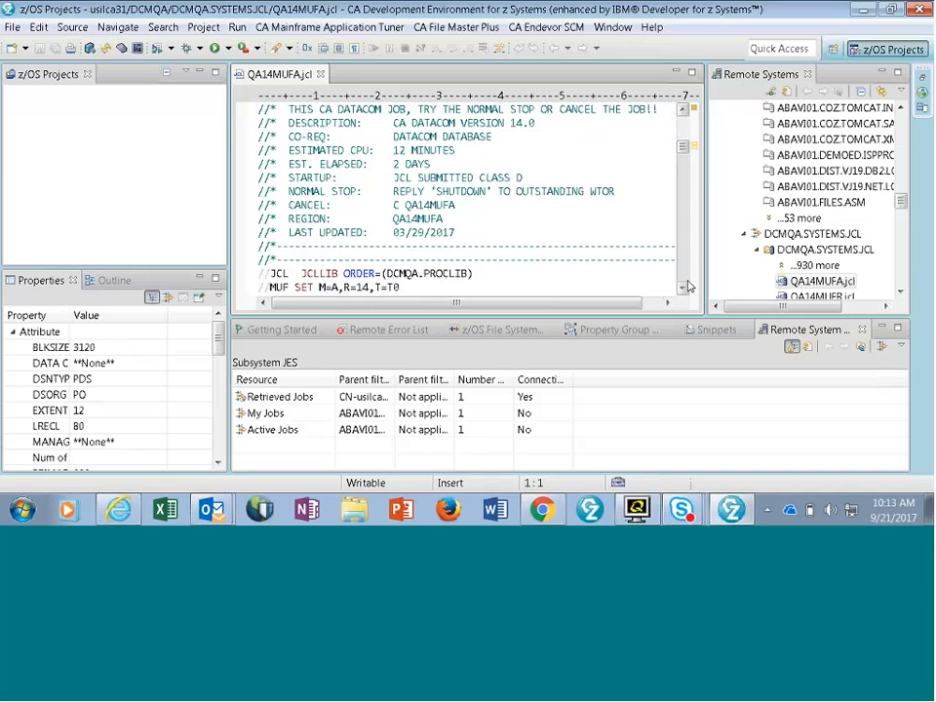
scroll(512, 195, "up", 10)
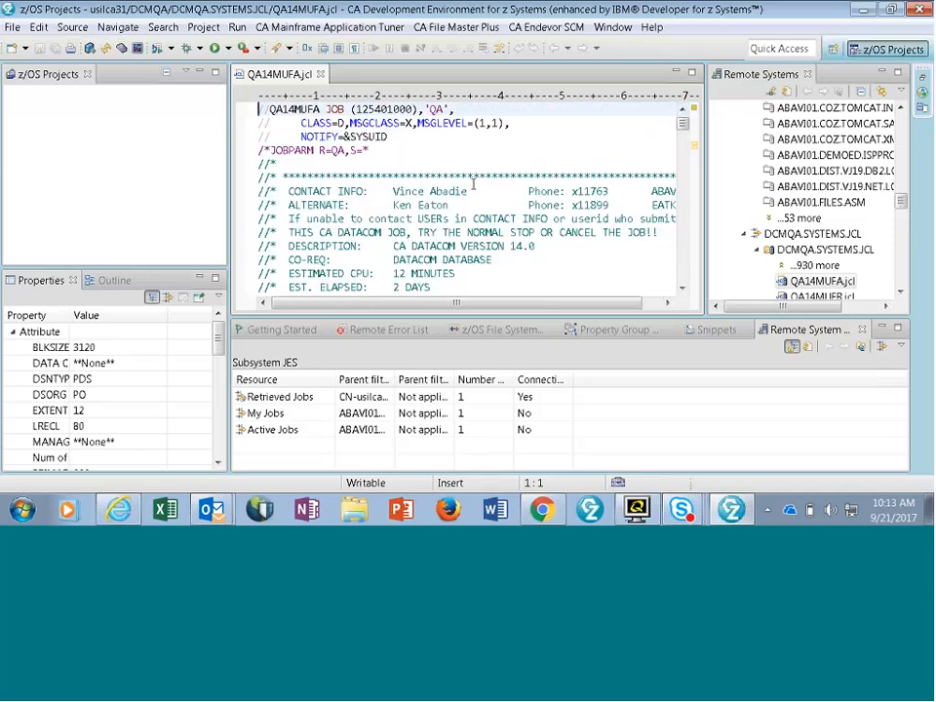
- Submit the QA14MUFA job to usilca31 and request notification when it completes
right_click(460, 151)
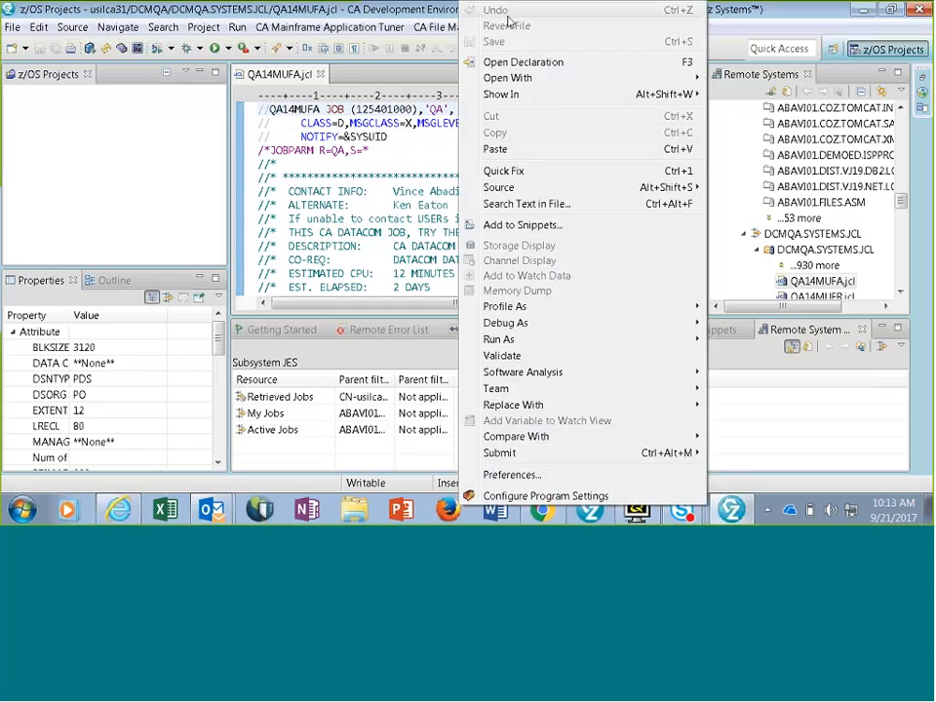
mouse_move(513, 402)
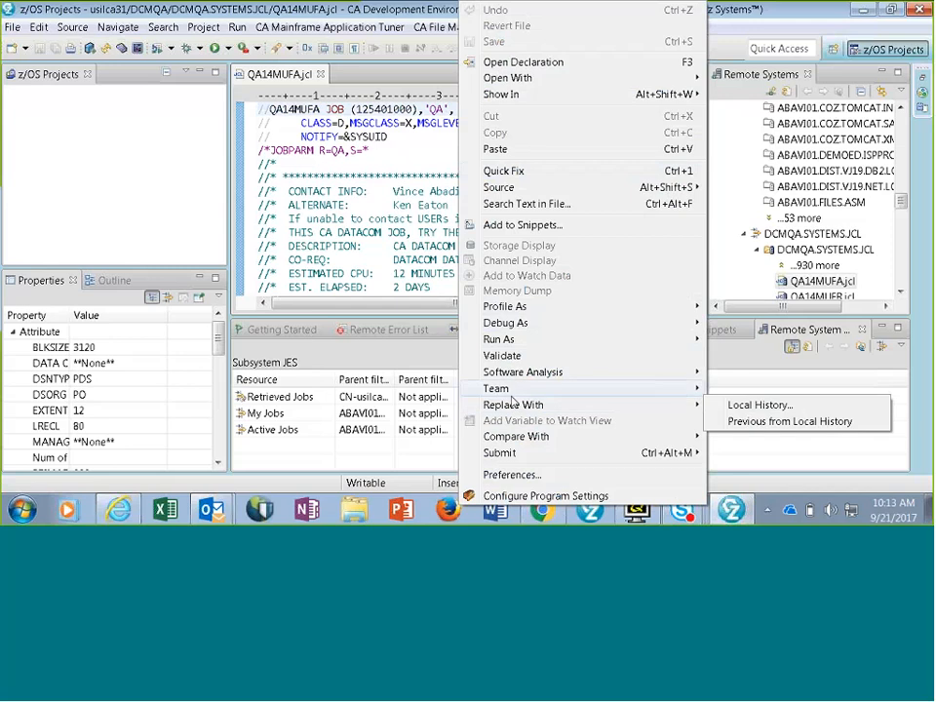
mouse_move(511, 454)
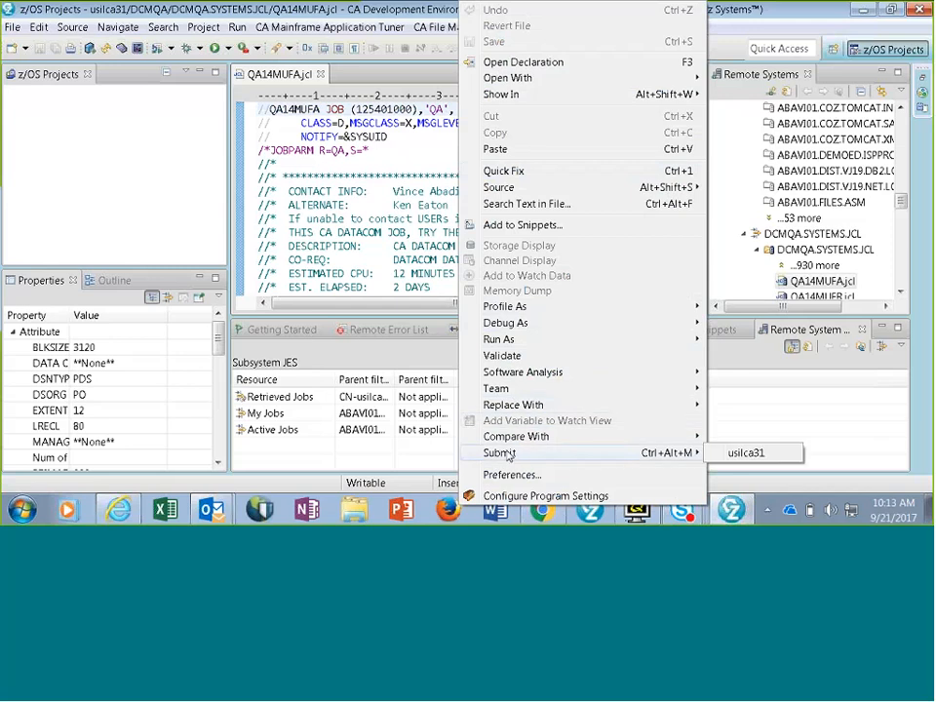
left_click(746, 452)
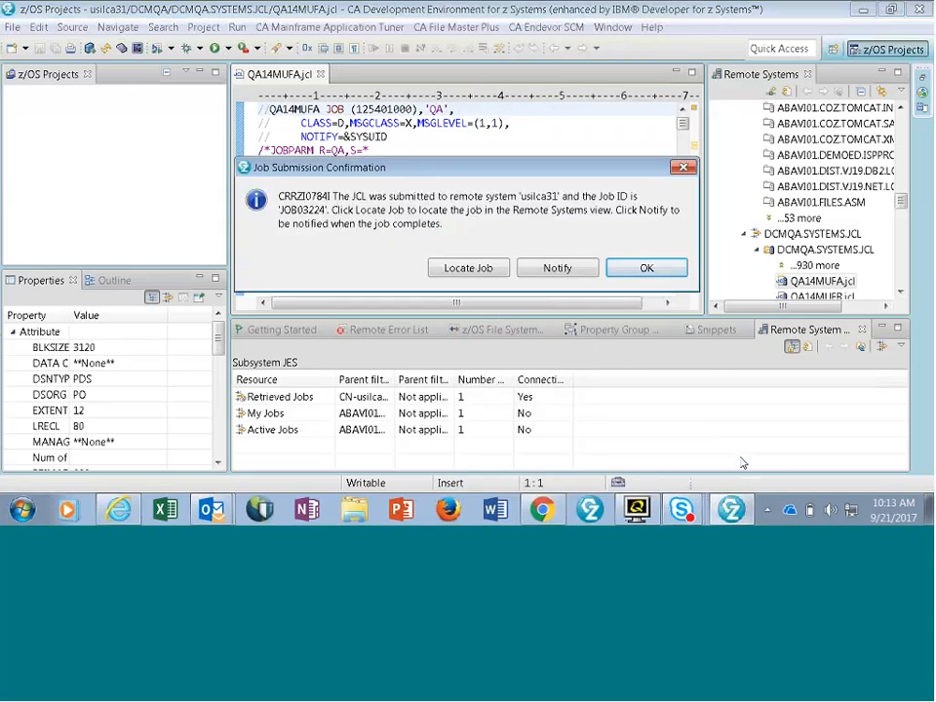
left_click(559, 268)
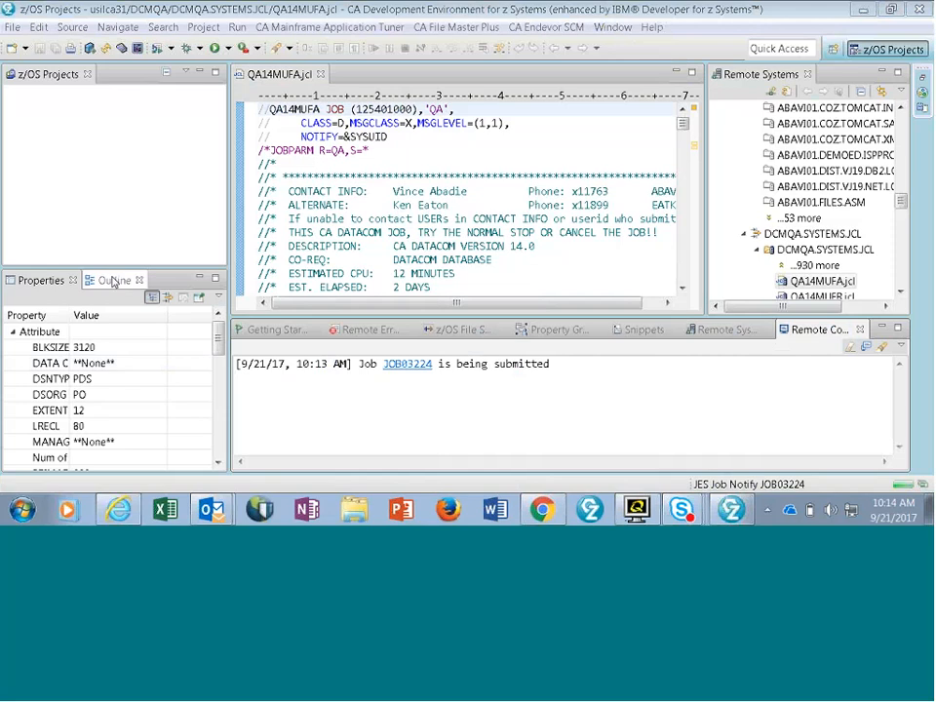
- Move the Outline view beside z/OS Projects, and in it go to and expand the EXEC PGM=DBMUFPR step of QA14MUFA
left_click(113, 280)
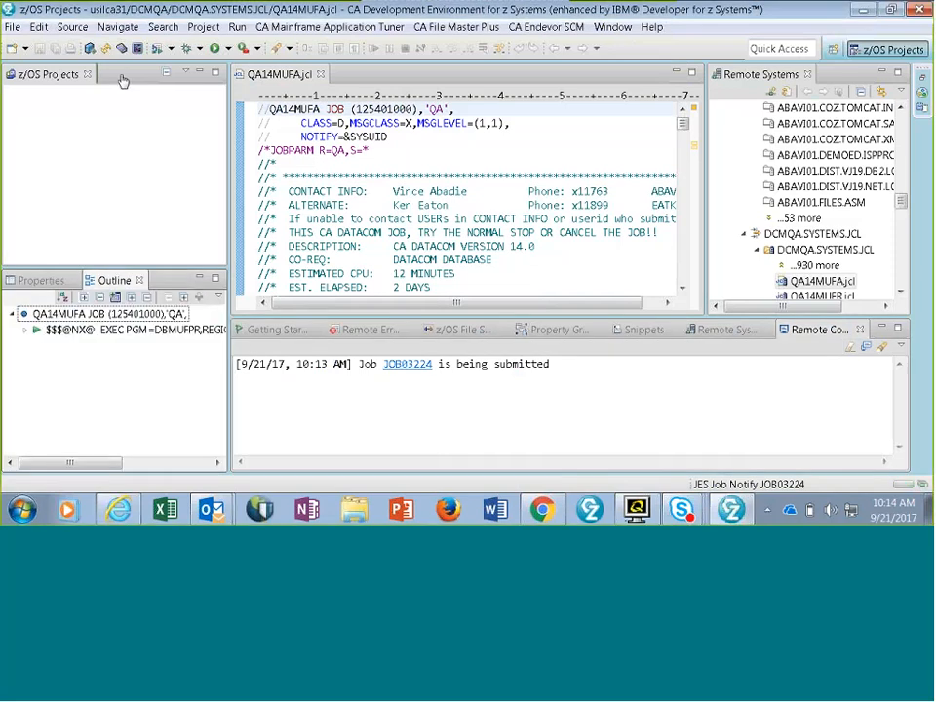
left_click_drag(123, 80, 120, 77)
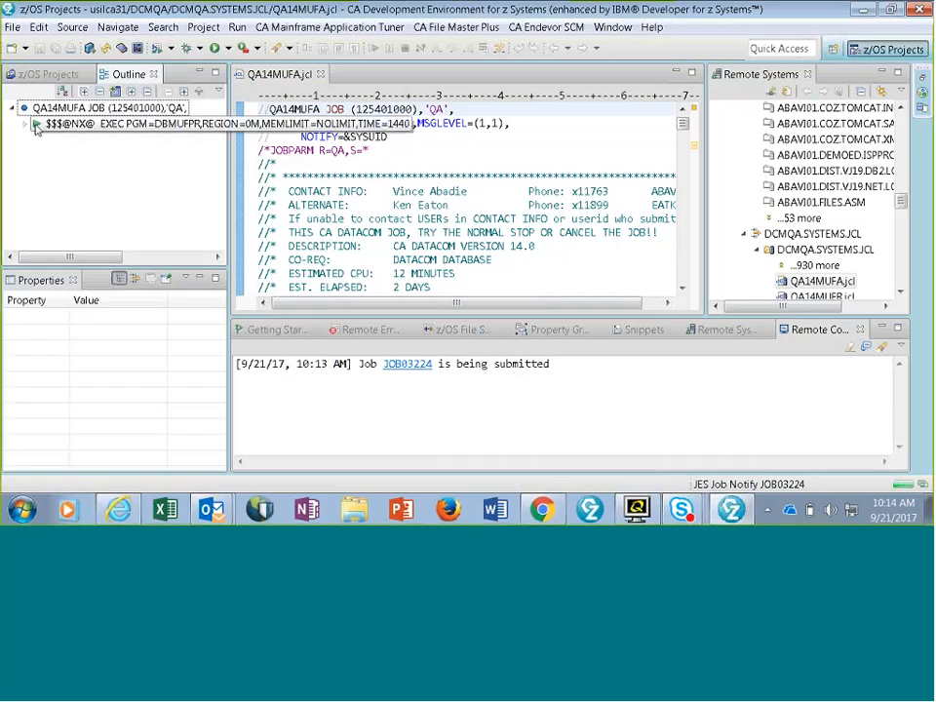
left_click(35, 127)
left_click(26, 125)
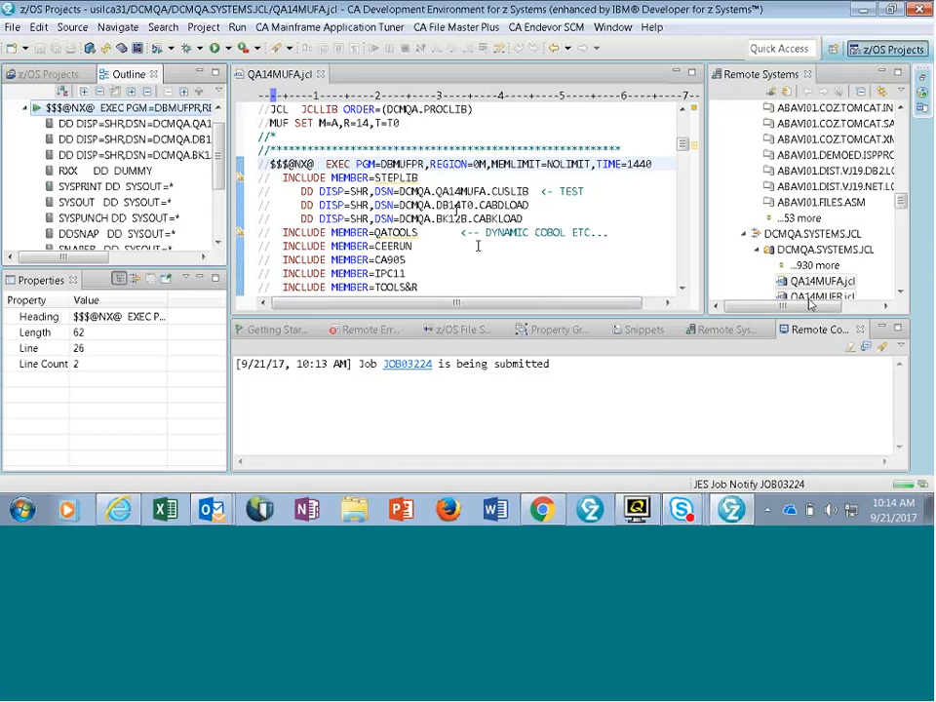
- Expand My Jobs under JES of the usilca31 connection and check the status of the submitted QA14MUFA job
left_click(901, 293)
left_click_drag(901, 292, 901, 292)
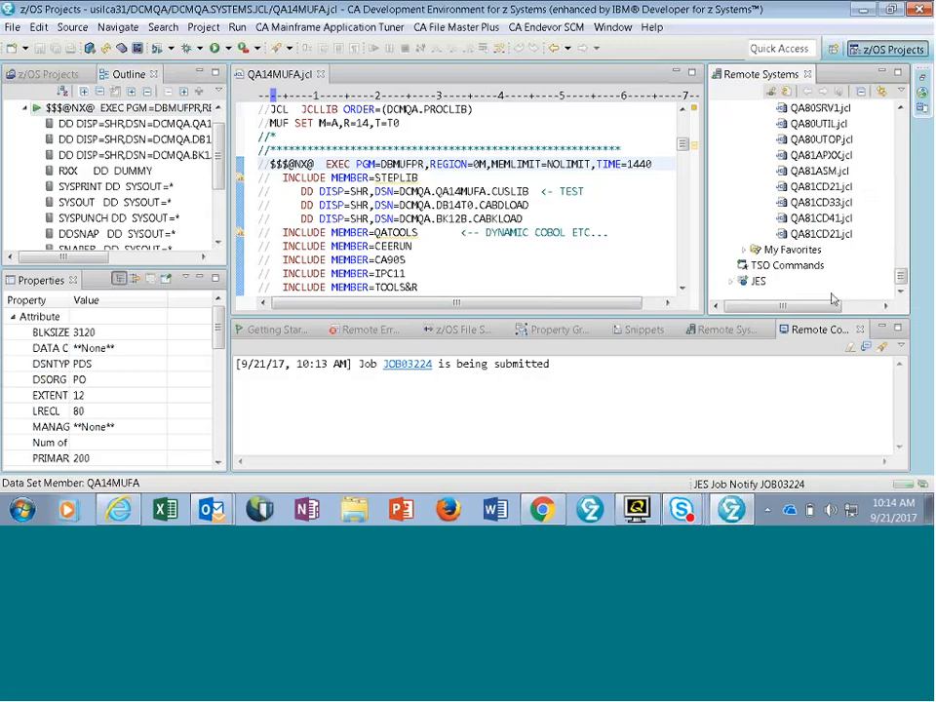
left_click(733, 282)
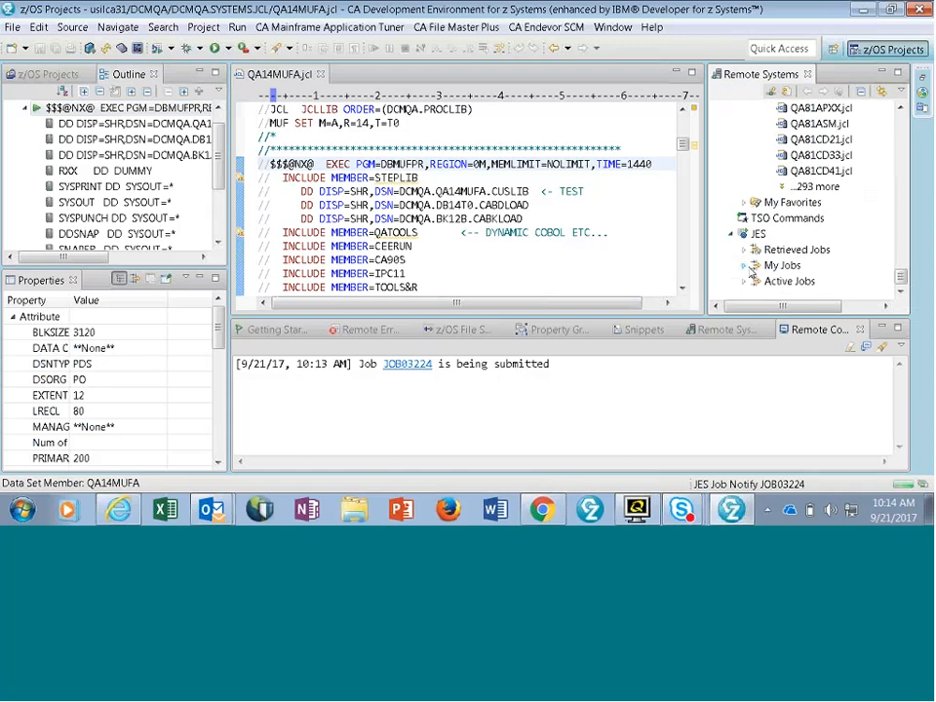
left_click(747, 265)
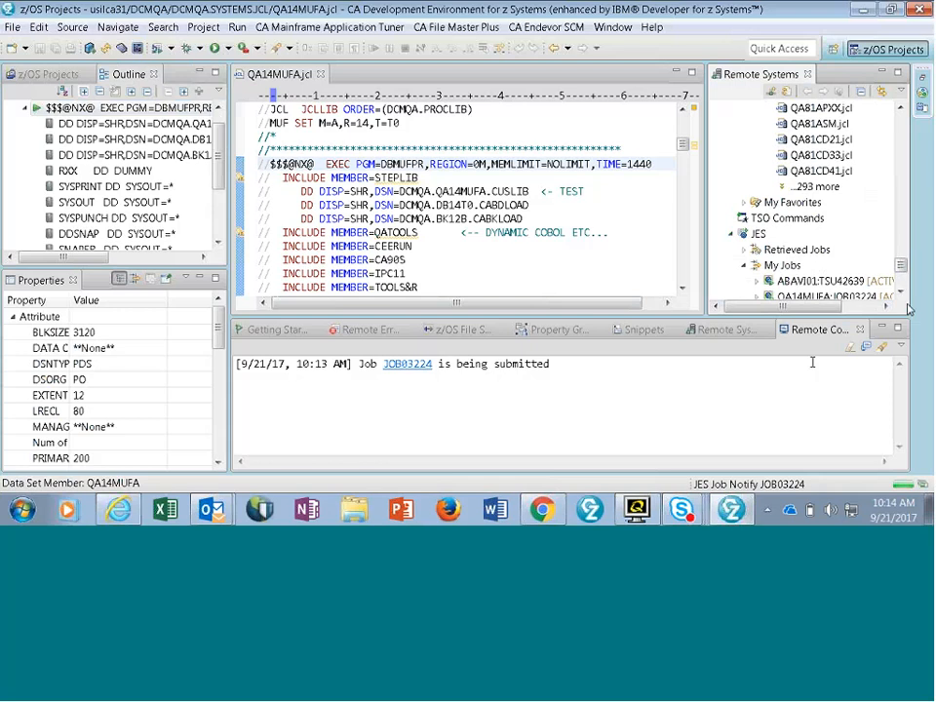
left_click(902, 292)
left_click(902, 292)
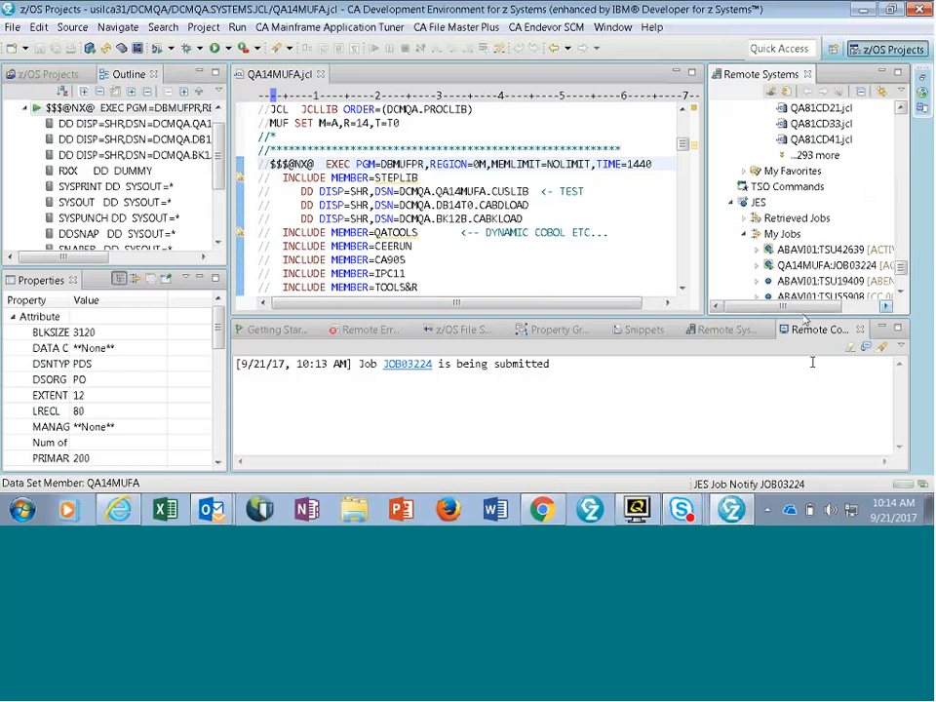
left_click_drag(803, 307, 835, 304)
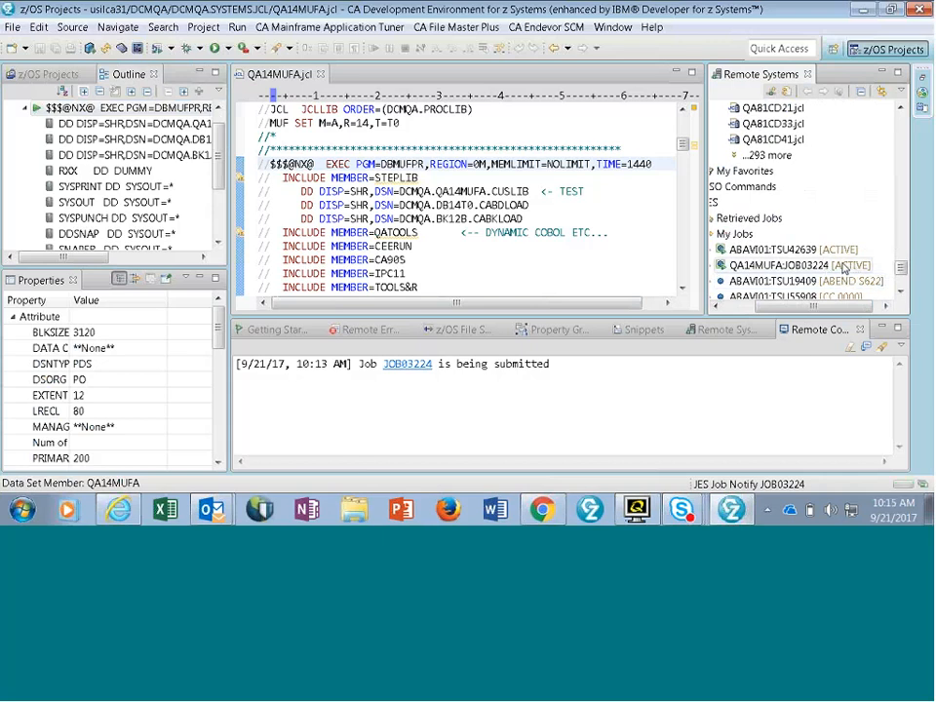
left_click_drag(810, 310, 770, 311)
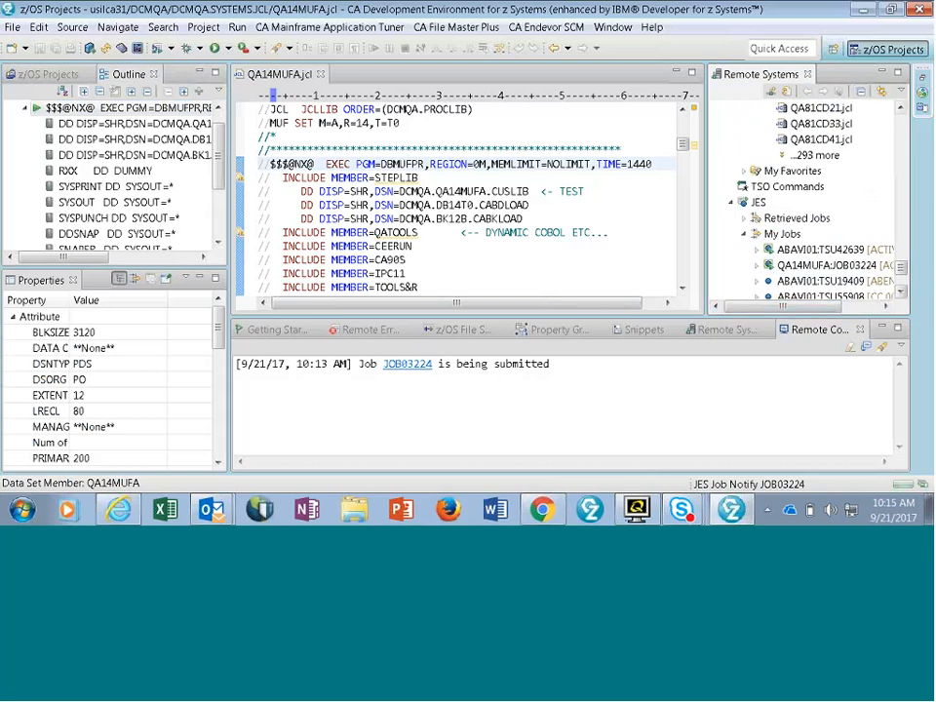
- Return to My Data Sets under MVS Files and expand the ABAVI01.COBOL data set
scroll(901, 107, "up", 10)
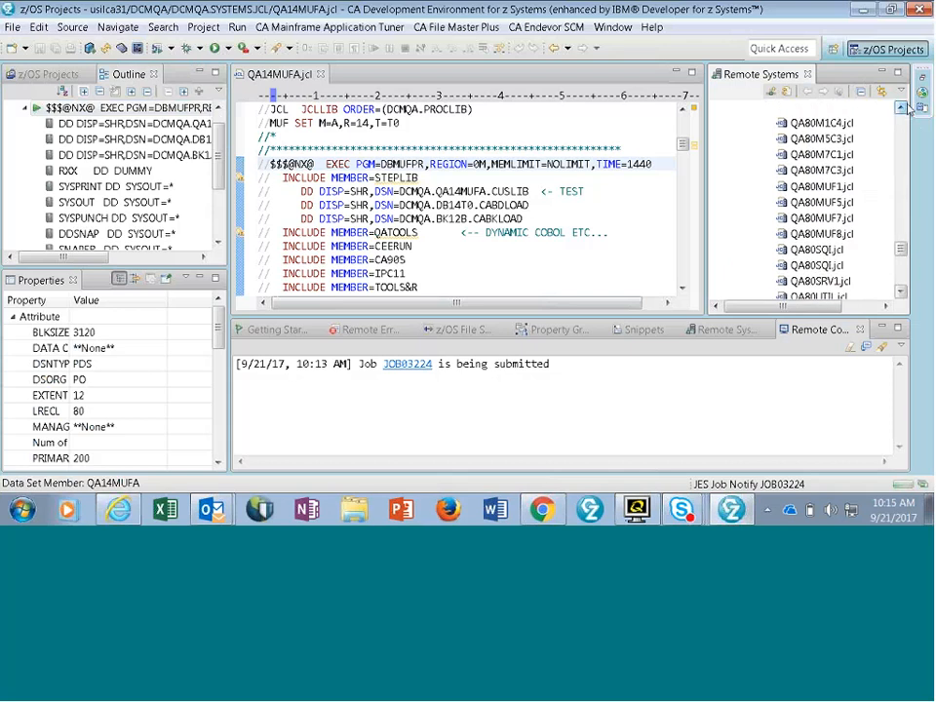
scroll(906, 109, "up", 10)
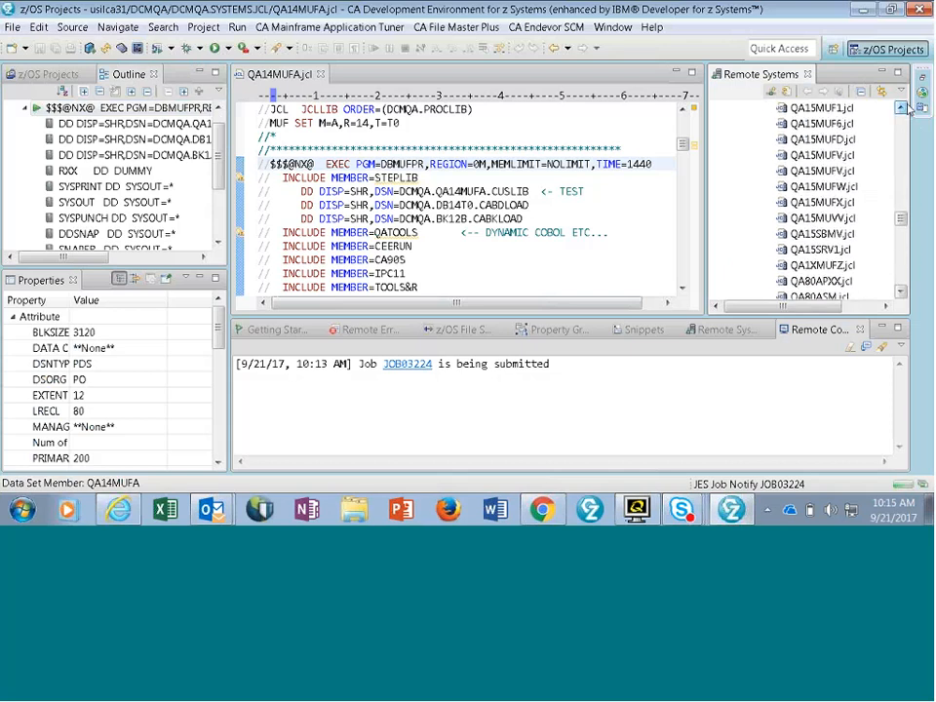
scroll(907, 109, "up", 10)
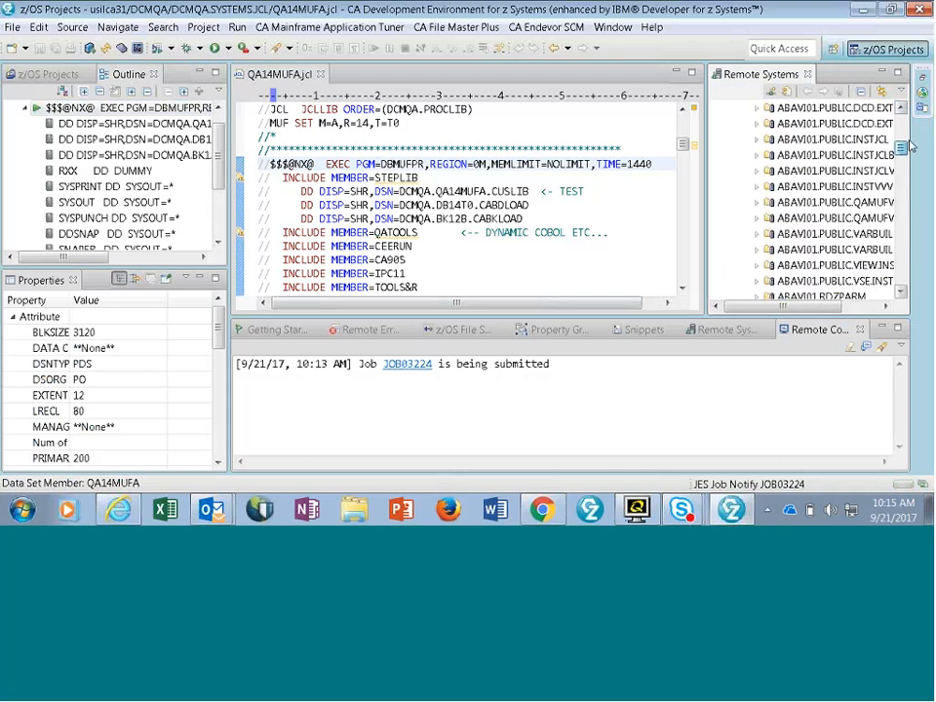
scroll(907, 147, "up", 10)
scroll(916, 137, "down", 3)
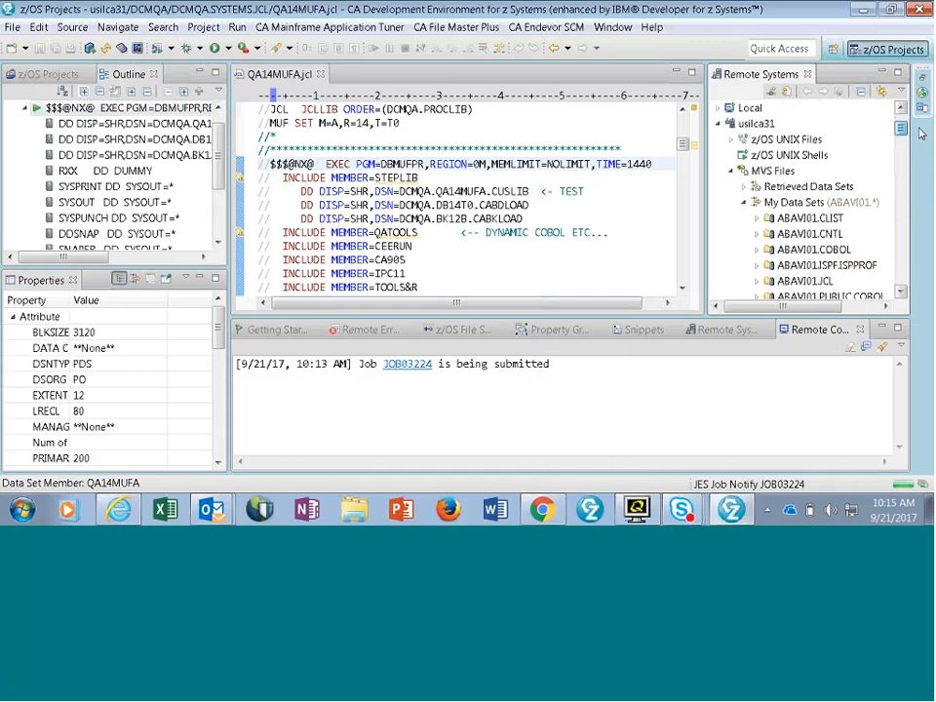
scroll(921, 133, "down", 1)
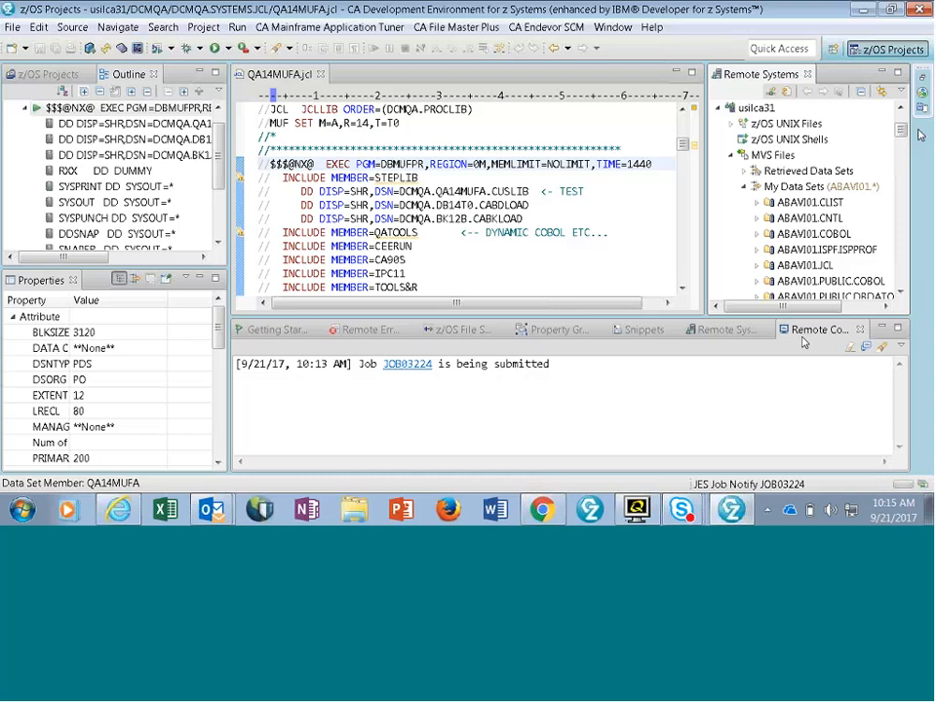
left_click(809, 218)
left_click(756, 235)
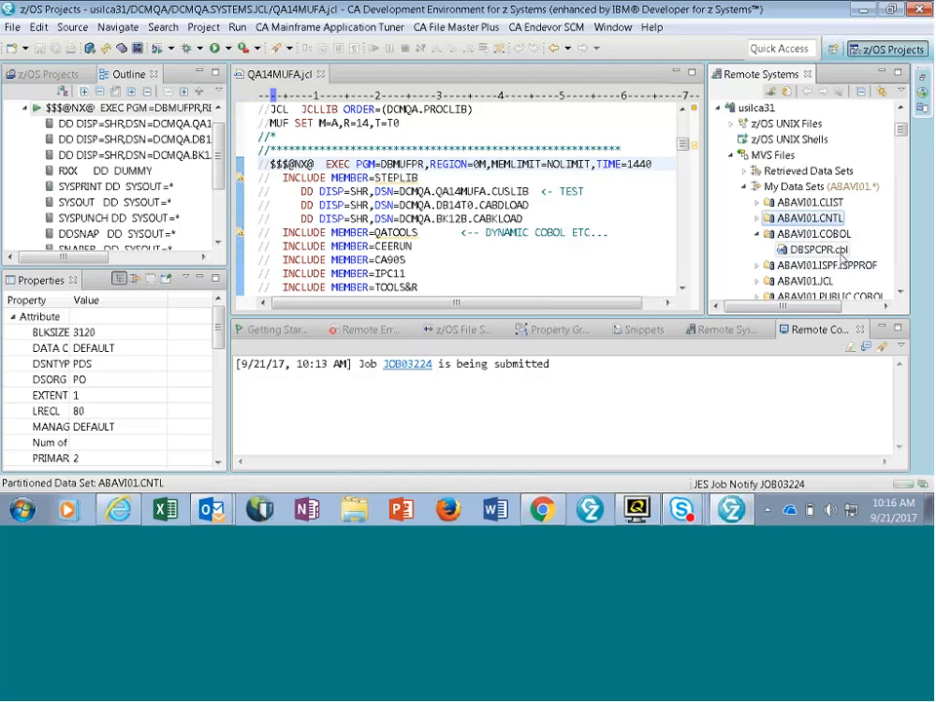
left_click(823, 280)
key("ctrl+v")
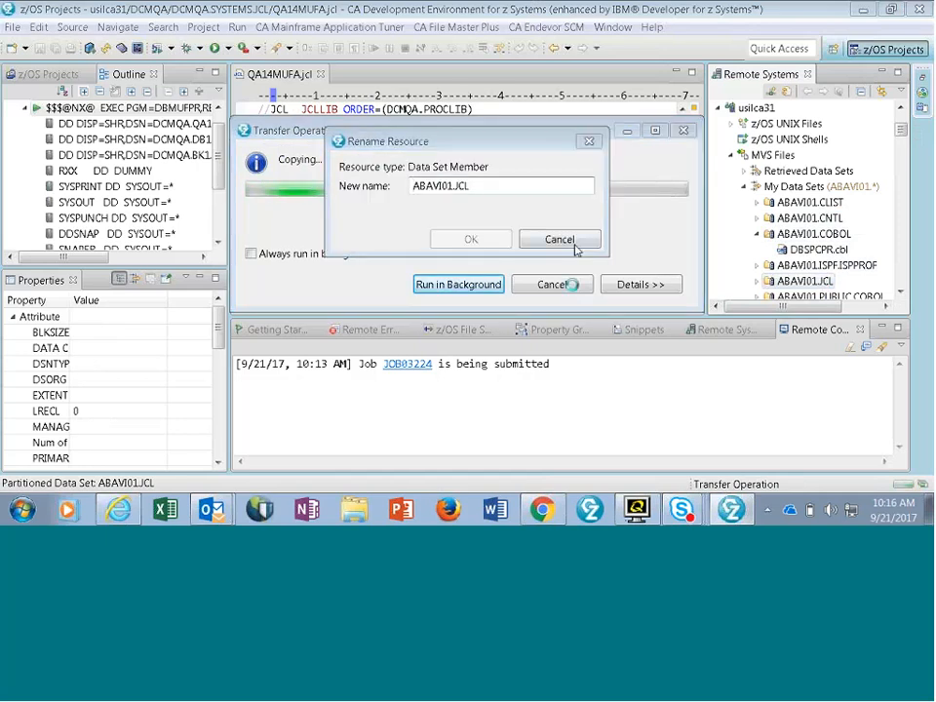
left_click(574, 245)
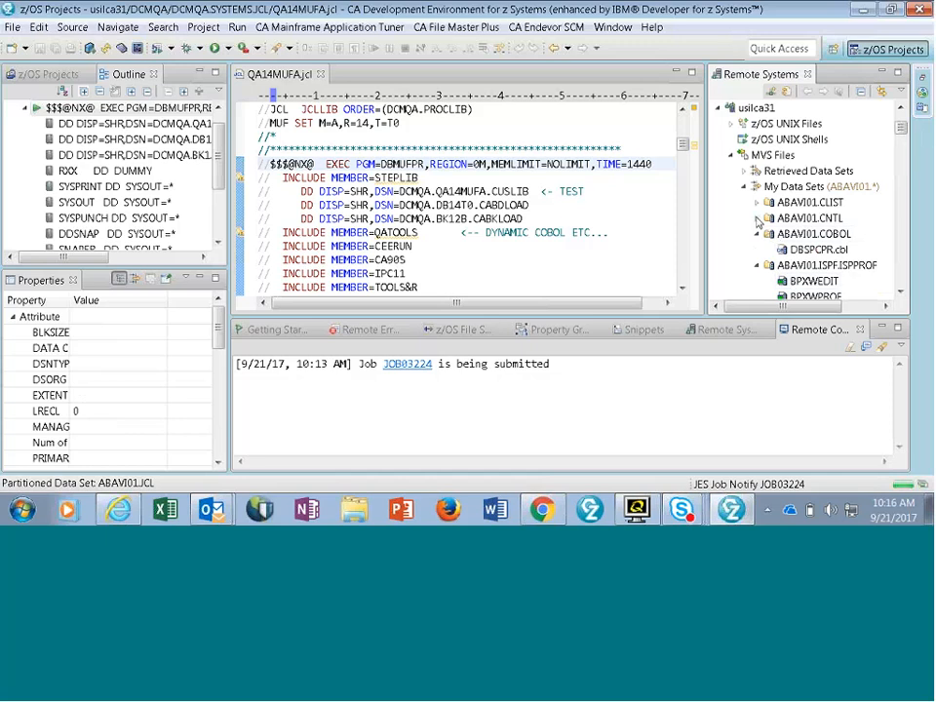
- Open the DBSPCPR.cbl member without associating a property group and look through its COBOL source
double_click(789, 251)
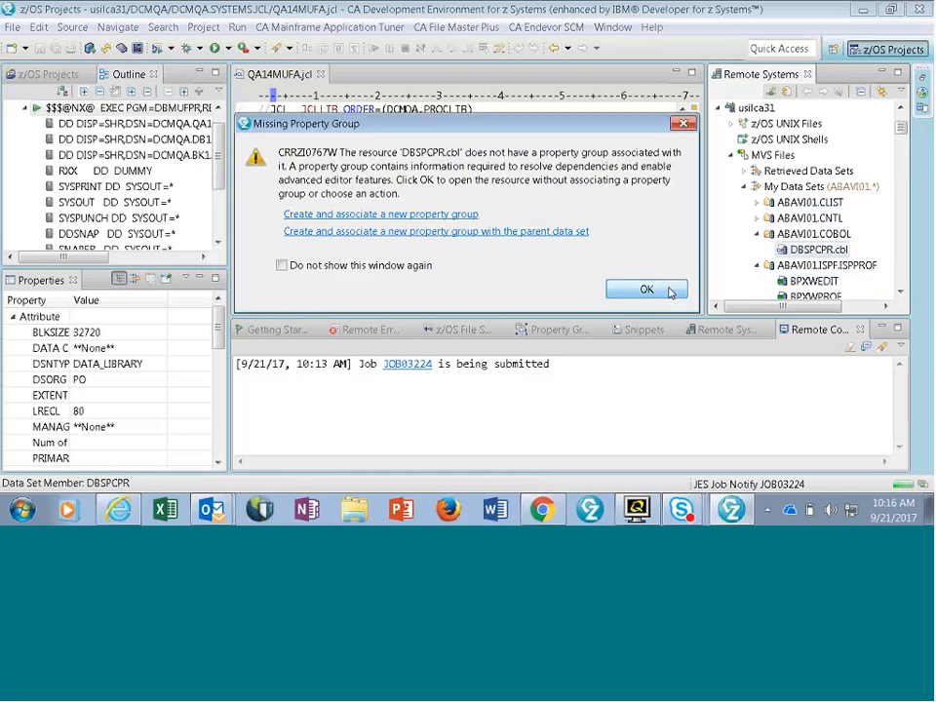
left_click(667, 289)
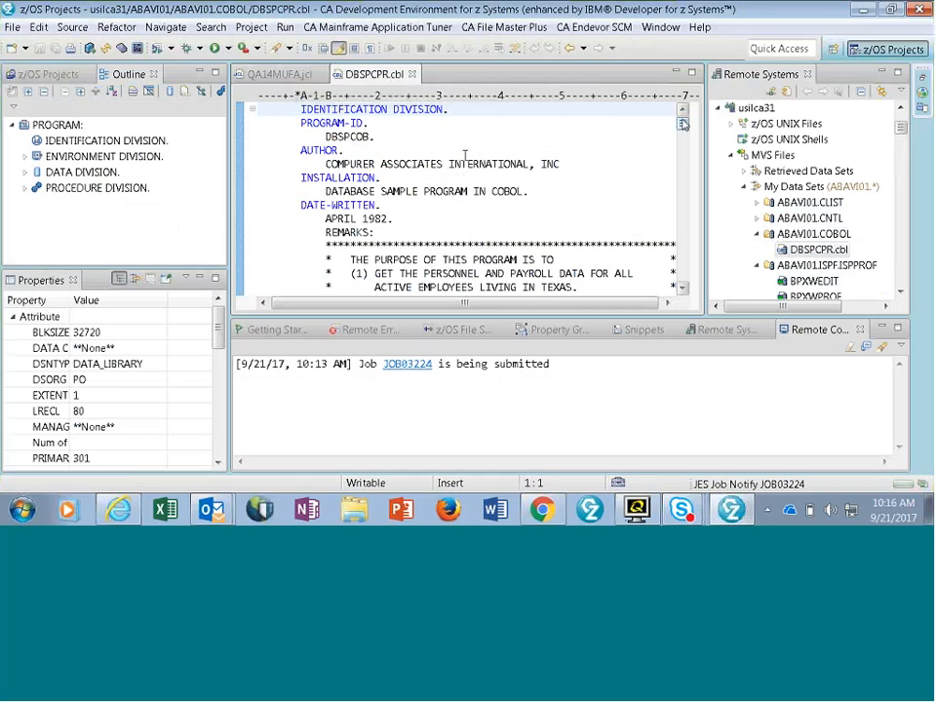
scroll(683, 124, "down", 5)
scroll(684, 133, "down", 3)
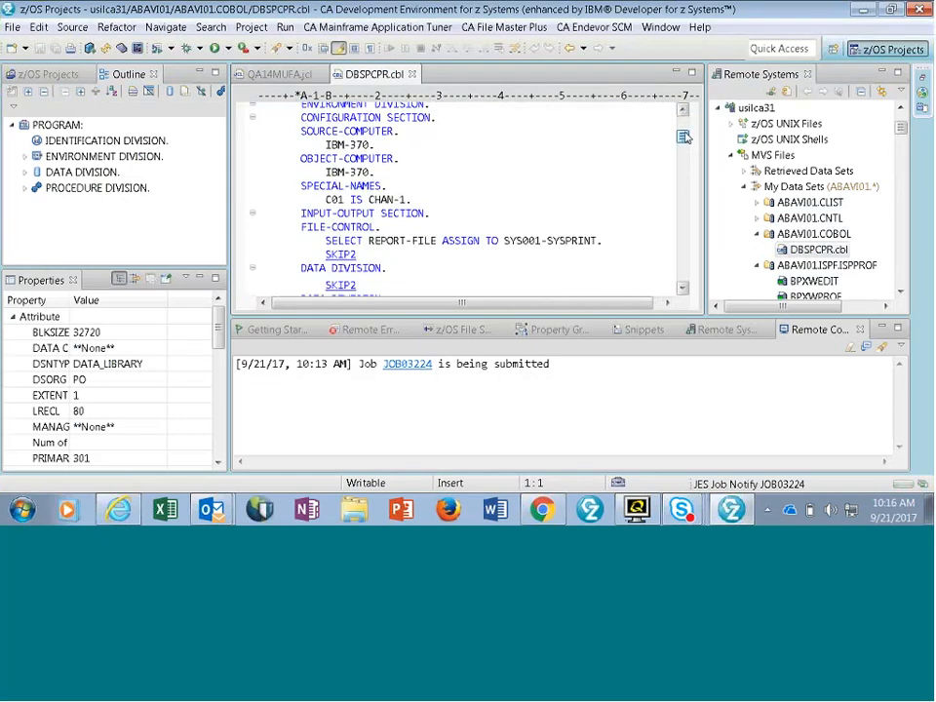
scroll(684, 137, "down", 4)
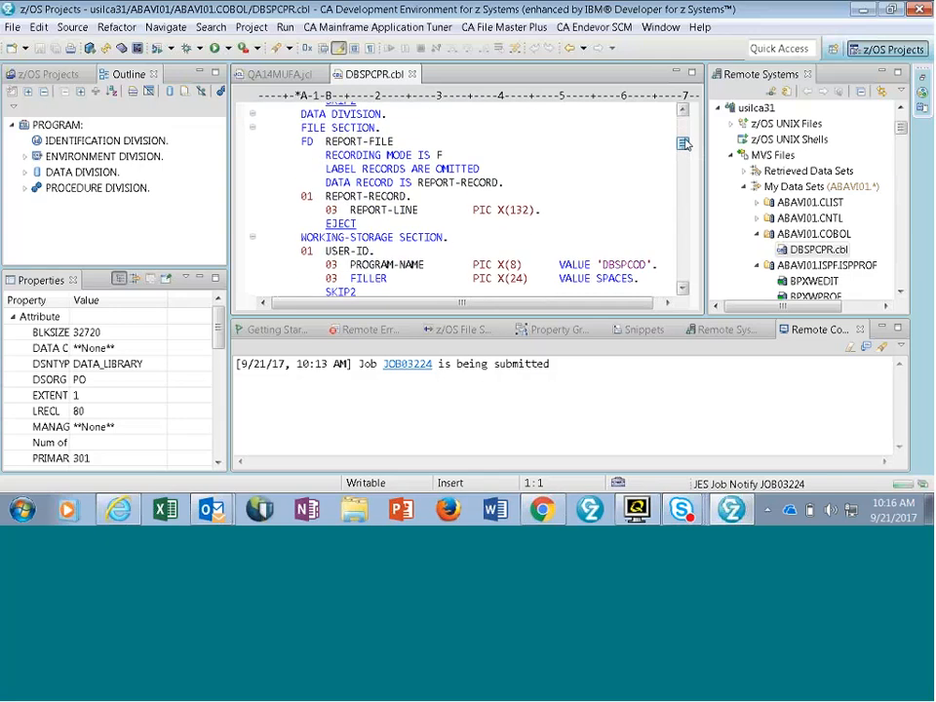
left_click_drag(685, 143, 682, 113)
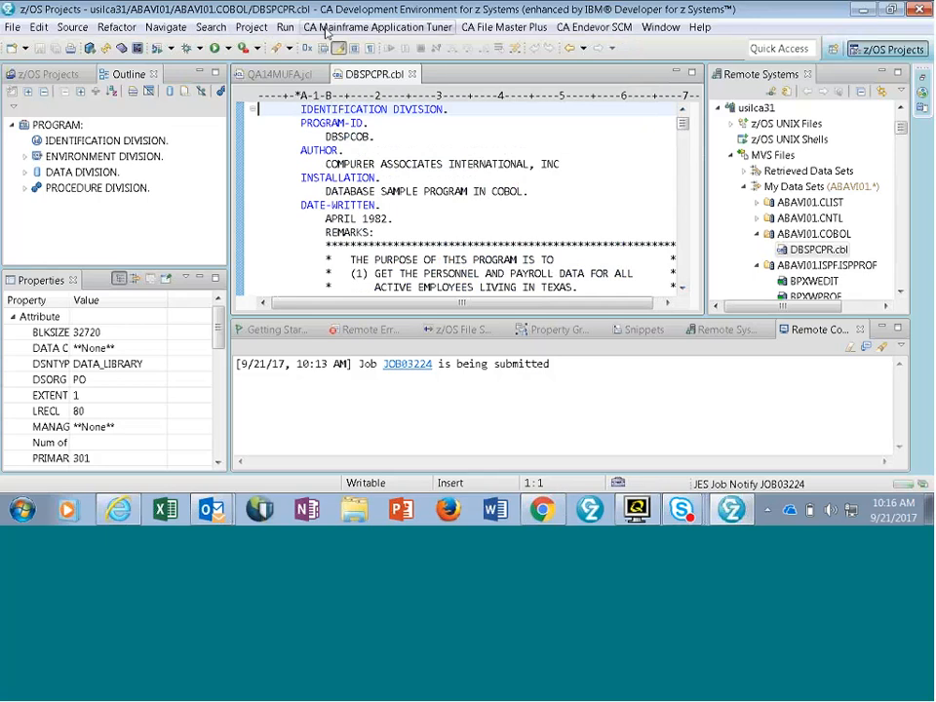
- Review the full list of available perspectives and close it without switching perspective
left_click(666, 33)
mouse_move(685, 105)
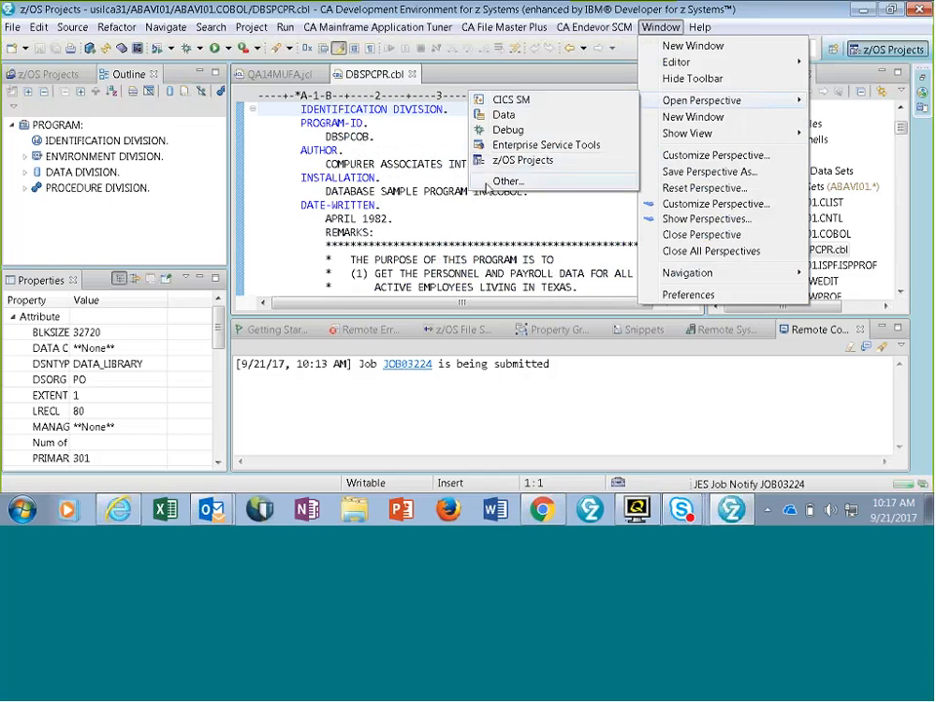
left_click(505, 182)
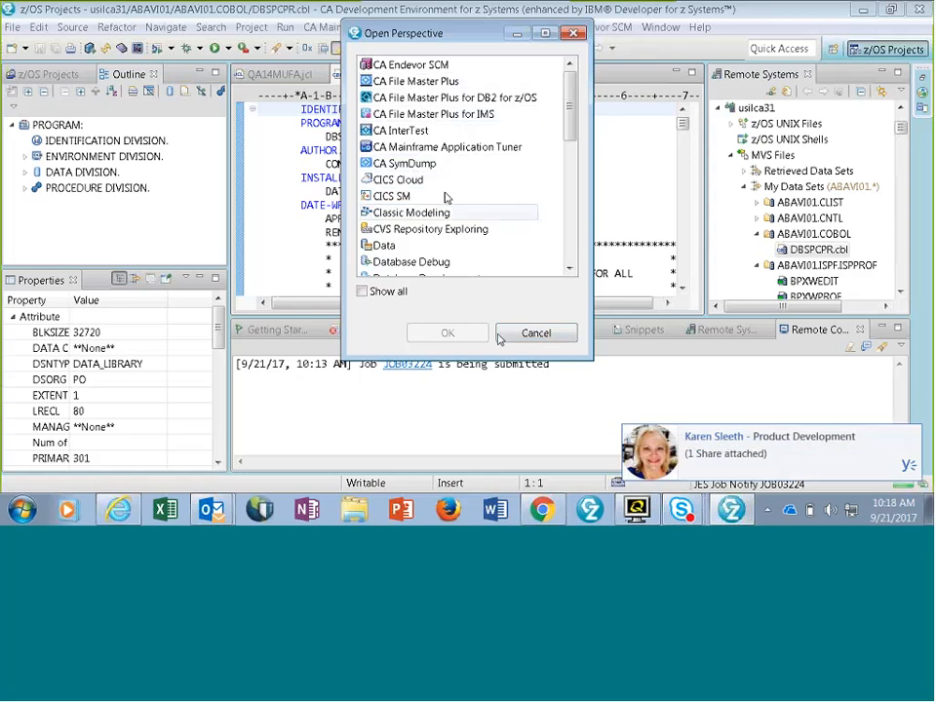
left_click(529, 335)
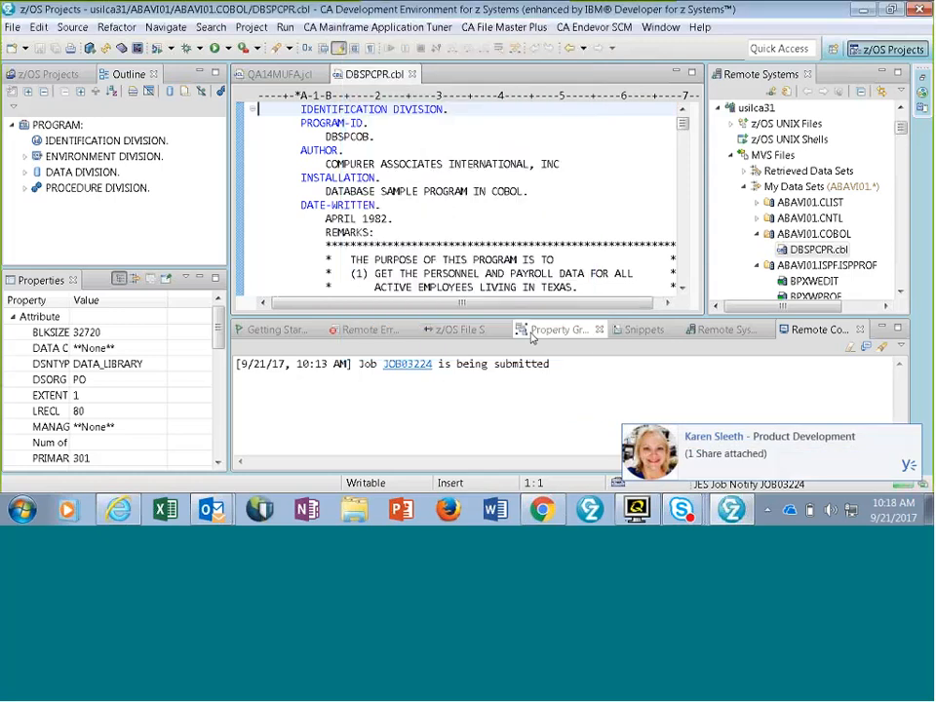
- Collapse ABAVI01.ISPF.ISPPROF, expand the ABAVI01.JCL data set and open its DBSPCPR.jcl member in the editor
left_click(902, 137)
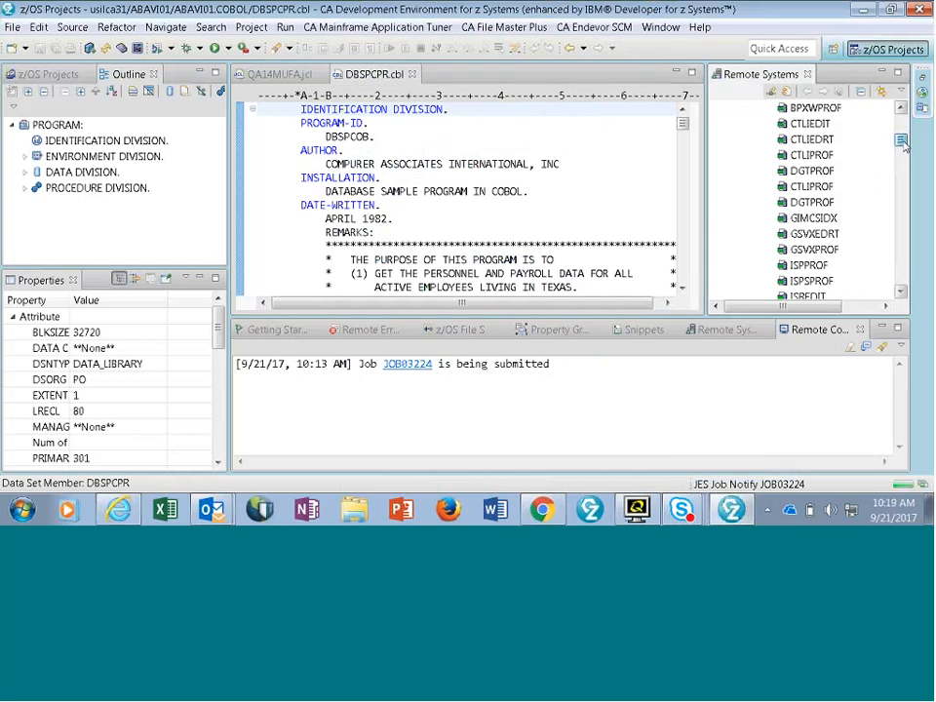
left_click_drag(903, 141, 902, 132)
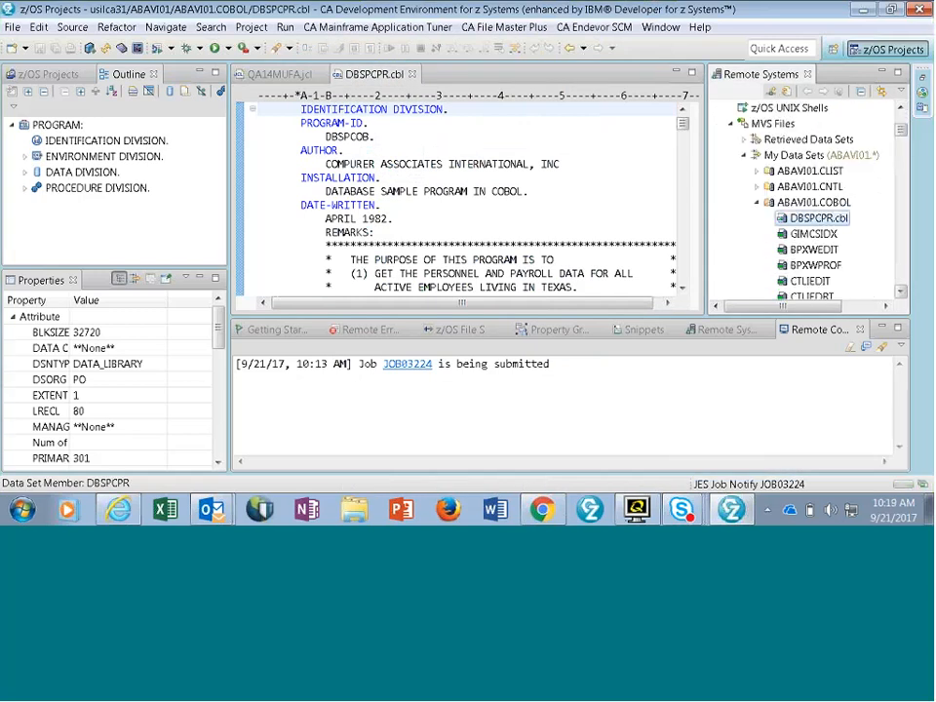
left_click(756, 236)
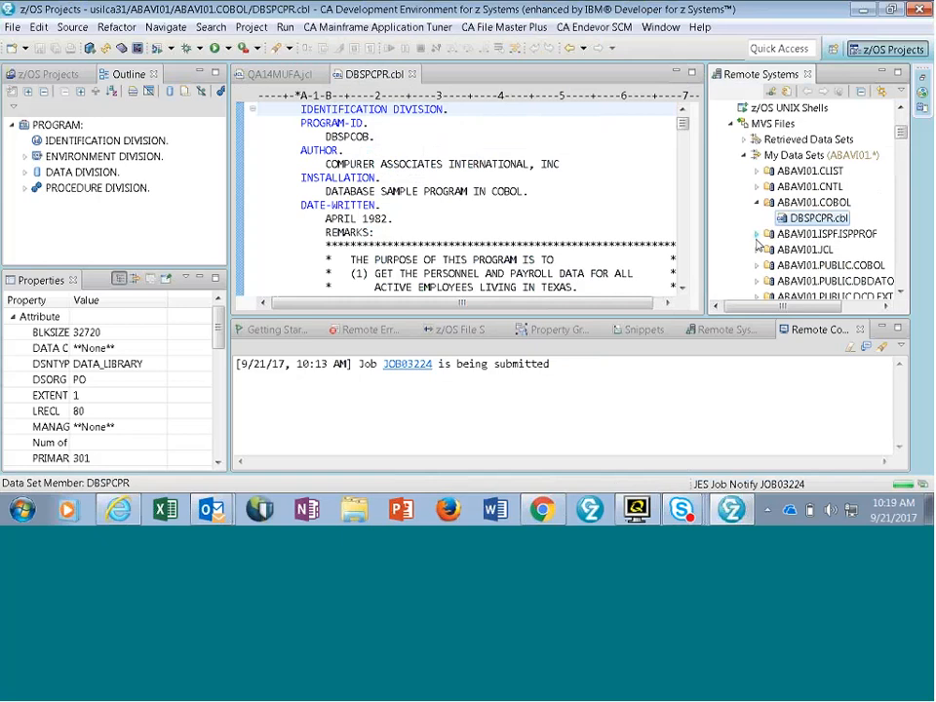
left_click(757, 250)
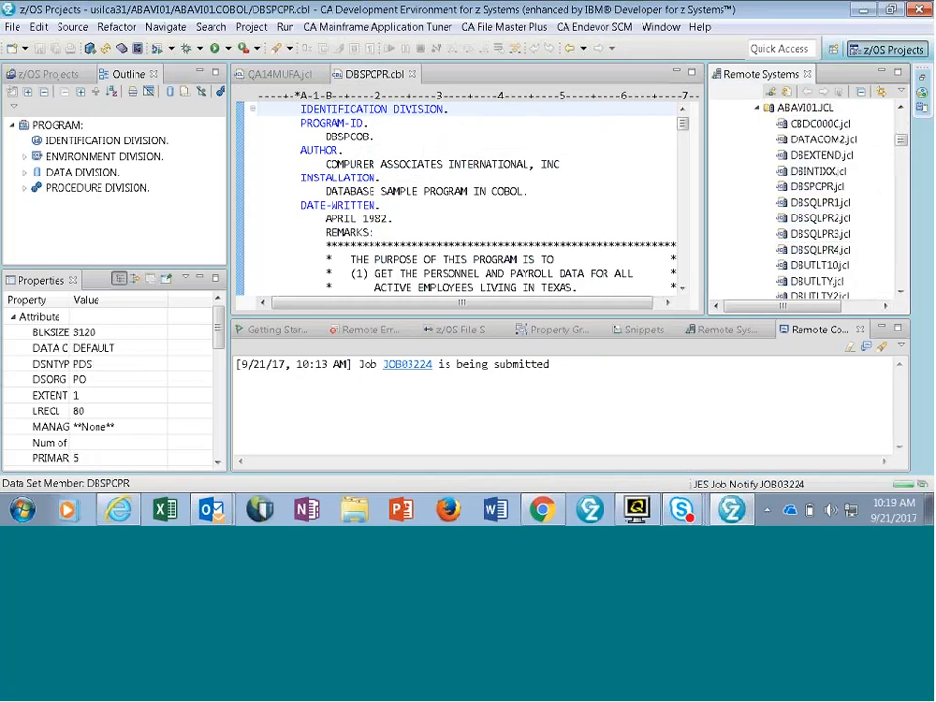
double_click(810, 186)
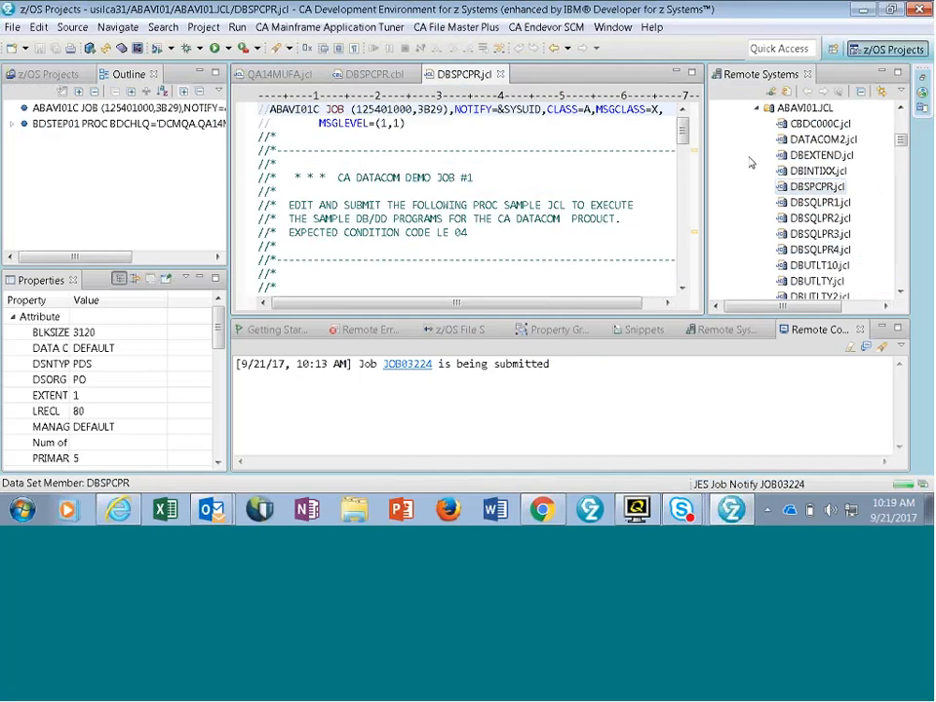
- Look over the open QA14MUFA.jcl, DBSPCPR.cbl and DBSPCPR.jcl members in the editor in turn
left_click(385, 77)
left_click(283, 75)
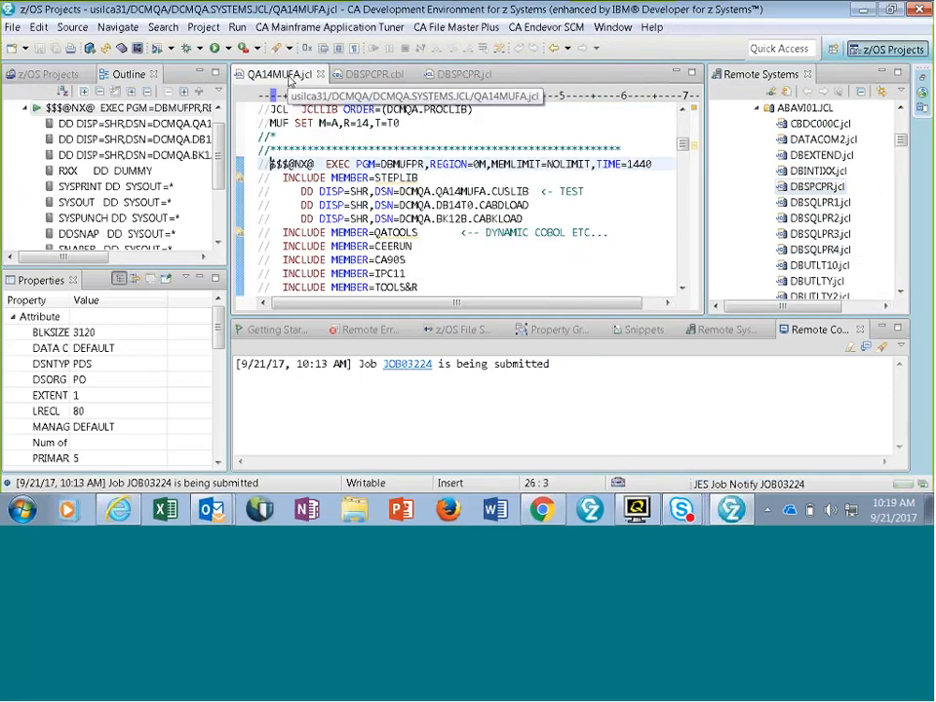
left_click(390, 77)
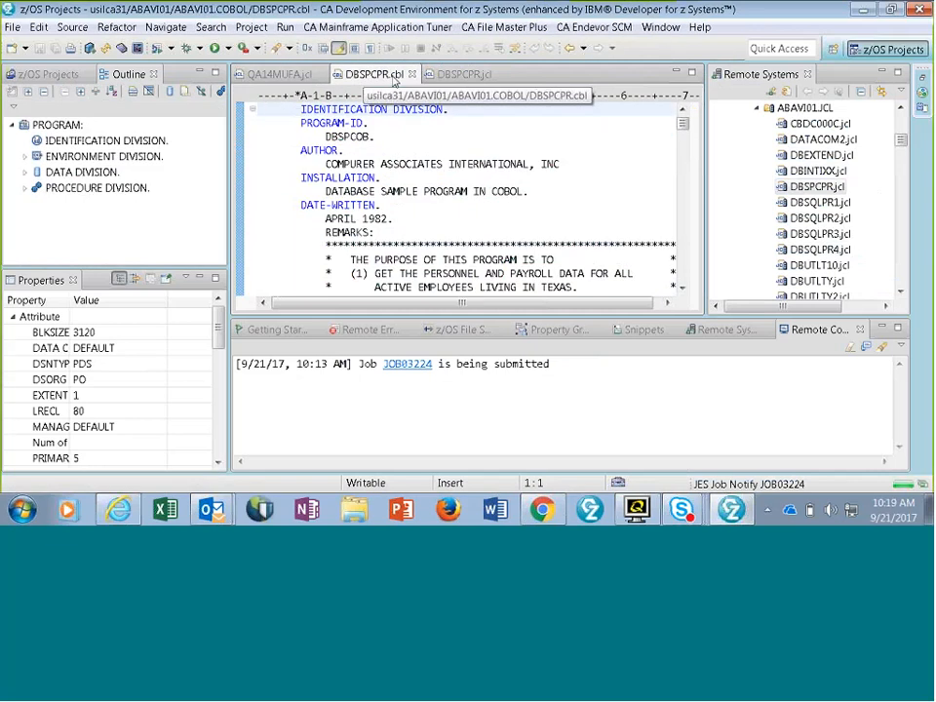
left_click(481, 75)
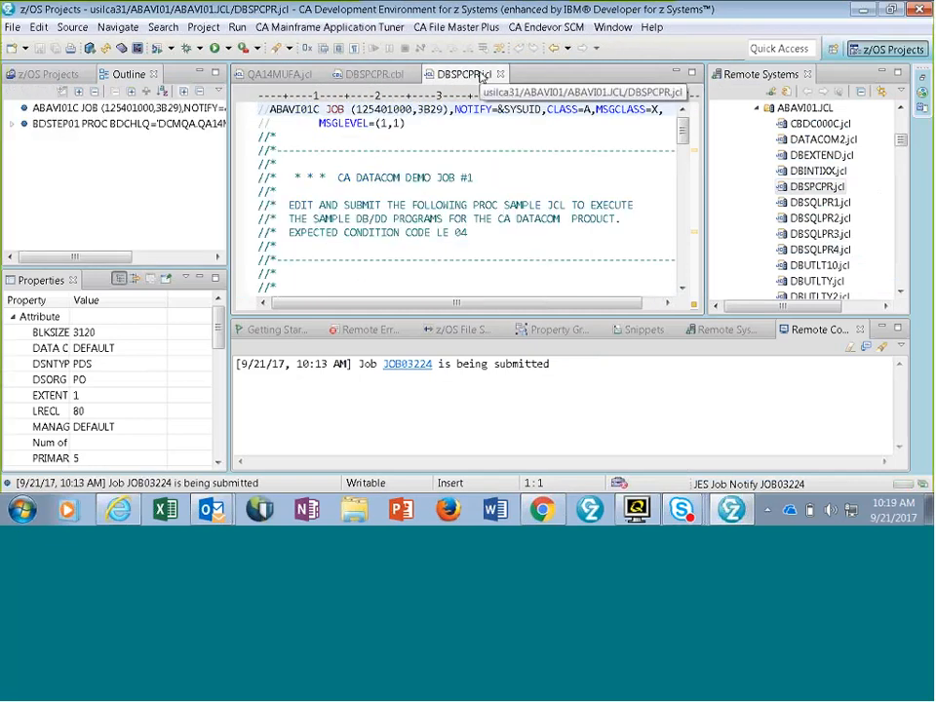
- Return to DBSPCPR.cbl, expand PROCEDURE DIVISION in its outline and jump to the START-UP paragraph
left_click(386, 77)
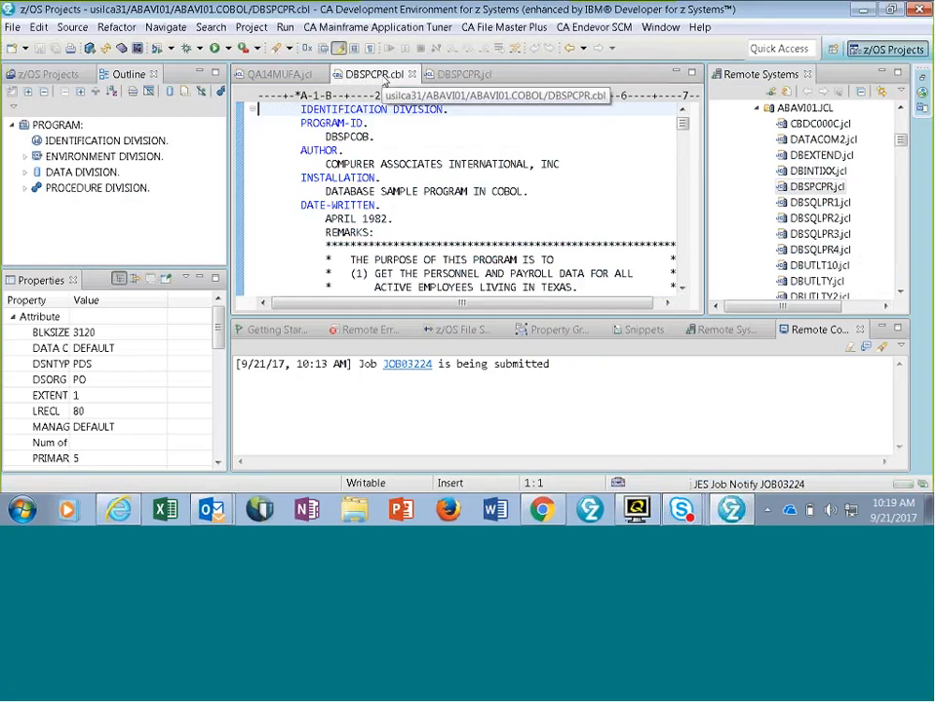
left_click(24, 187)
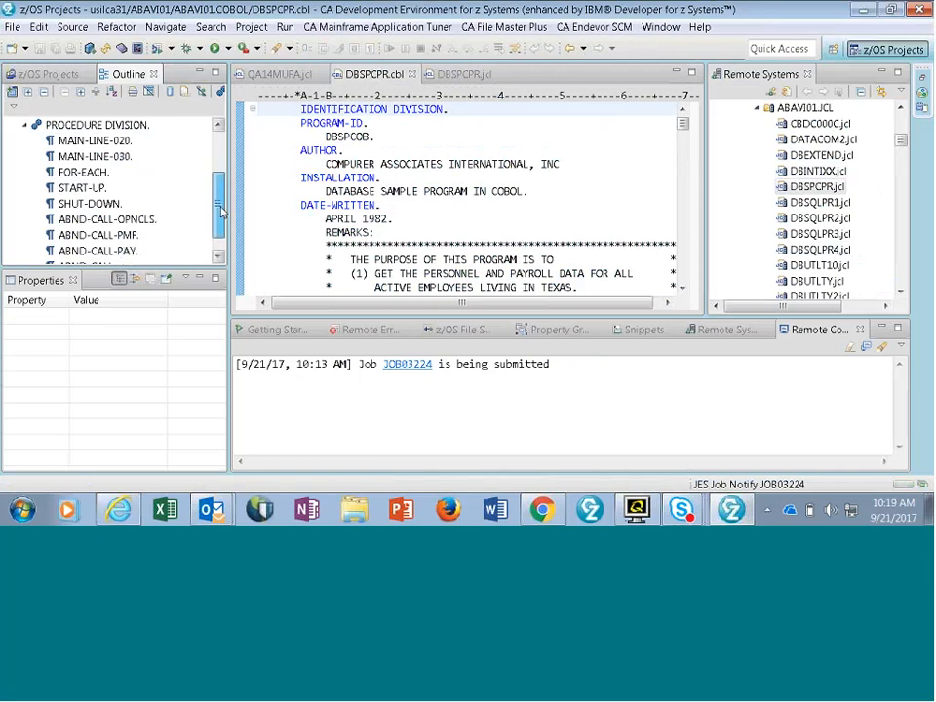
scroll(220, 205, "down", 1)
scroll(219, 205, "up", 1)
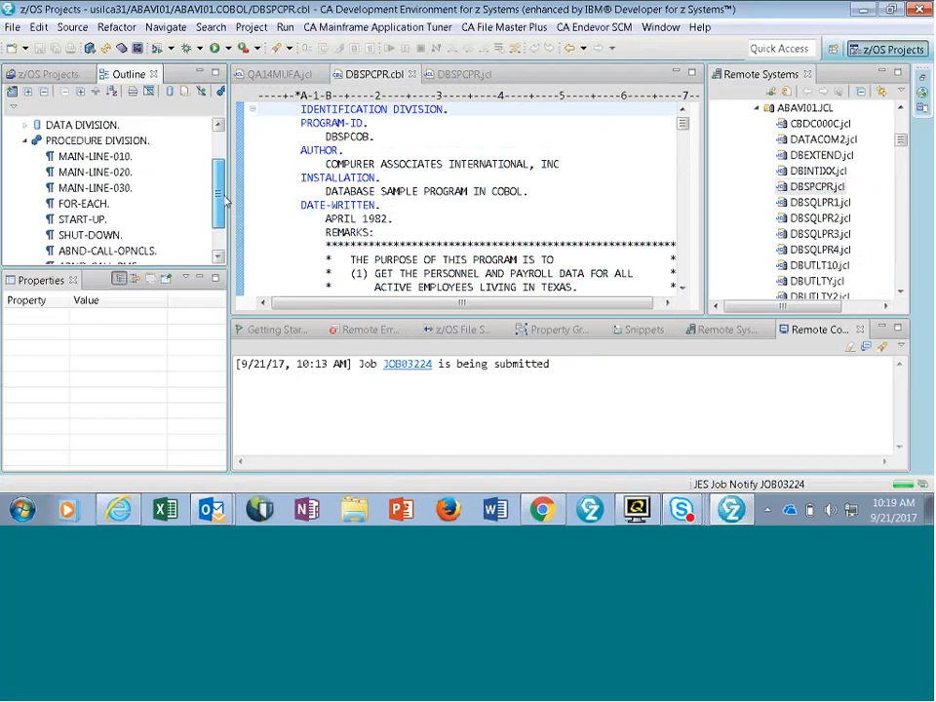
left_click(95, 221)
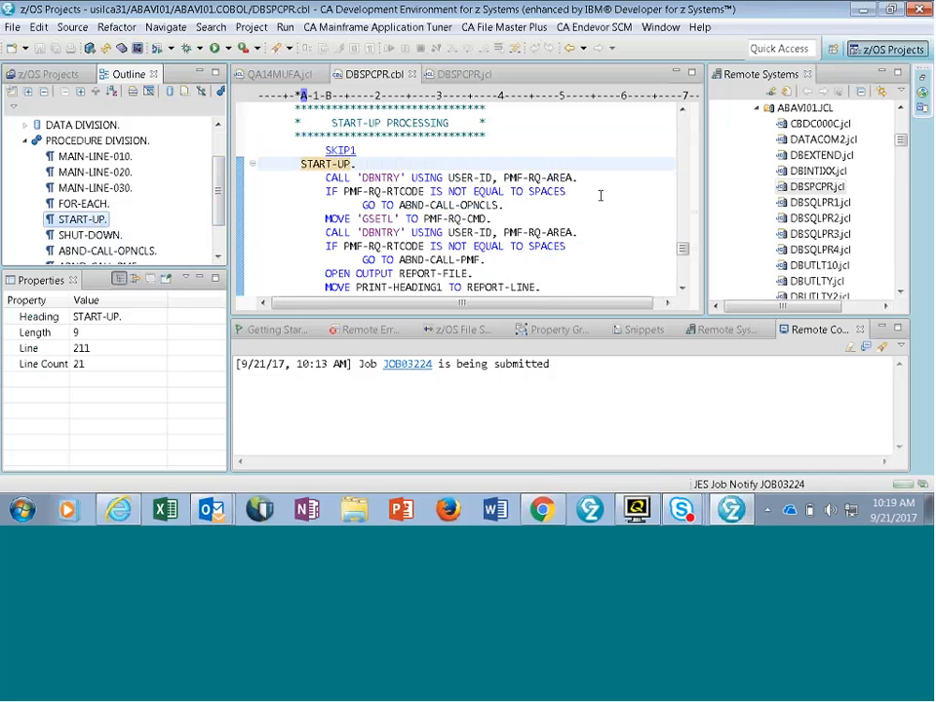
mouse_move(552, 181)
- Delete the O from MOVE in the MOVE 'GSETL' TO PMF-RQ-CMD line to test the syntax highlighting, and restore it
left_click(333, 218)
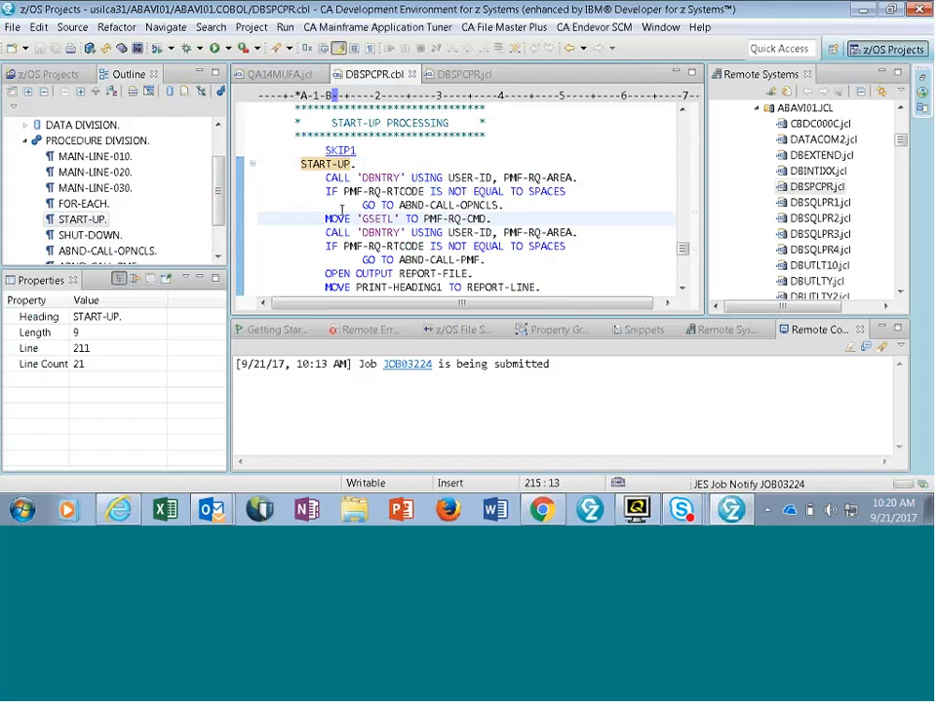
key("Delete")
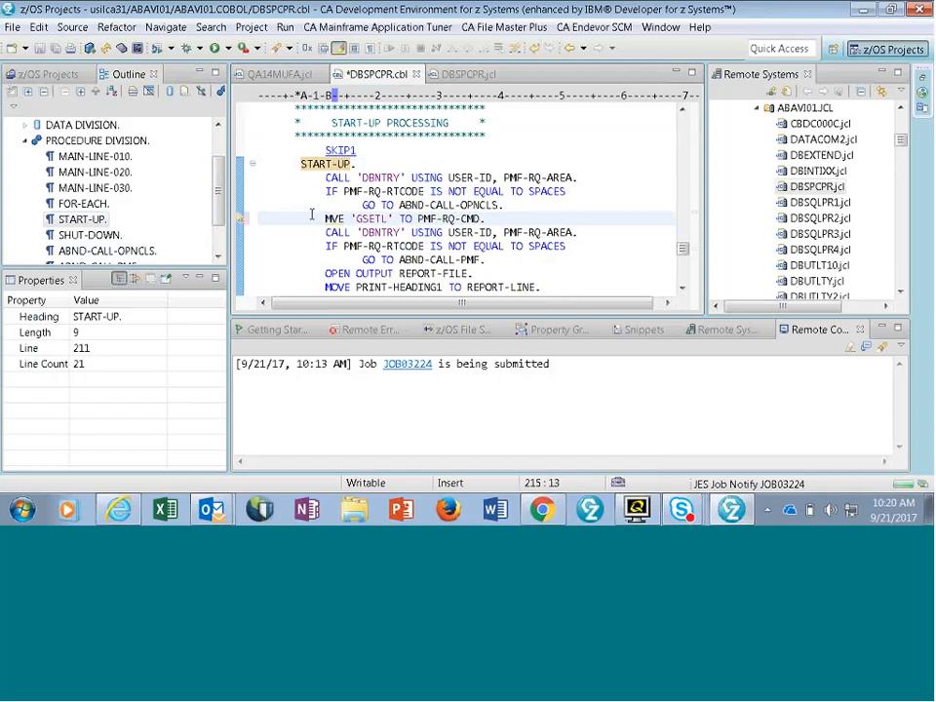
mouse_move(333, 221)
mouse_move(245, 223)
type("O")
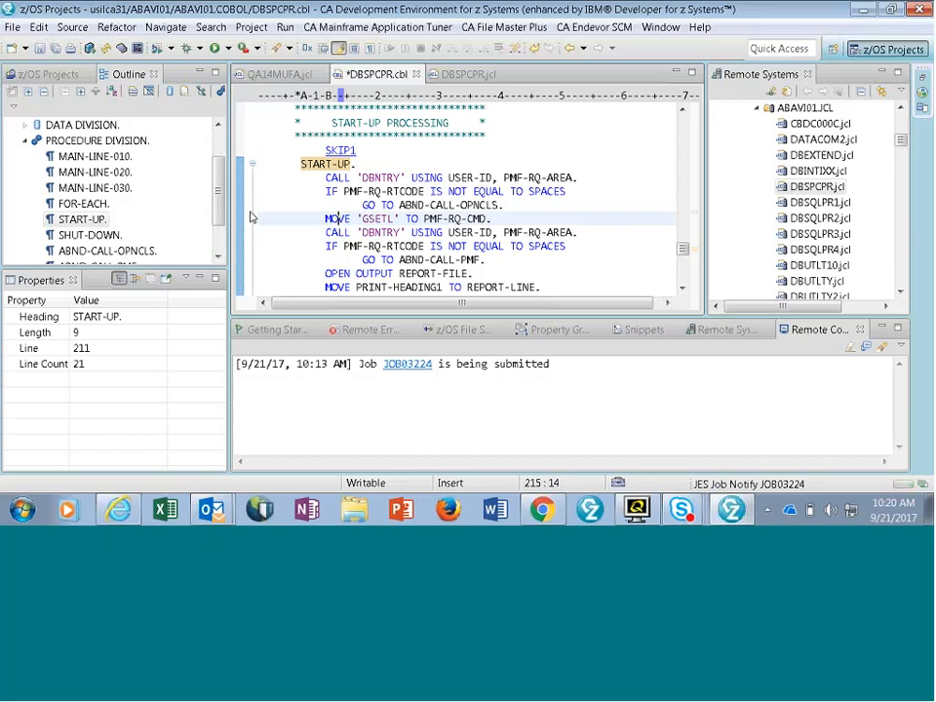
- Glance at DBSPCPR.jcl, return to DBSPCPR.cbl and review the actions available for its source without running any
left_click(474, 75)
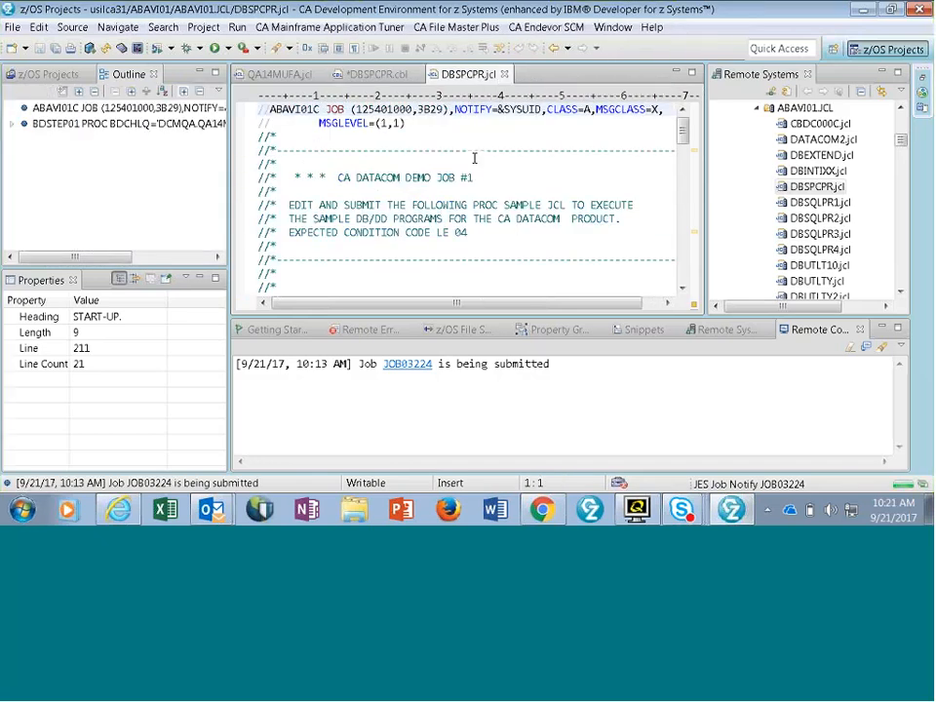
key("ctrl+Page_Up")
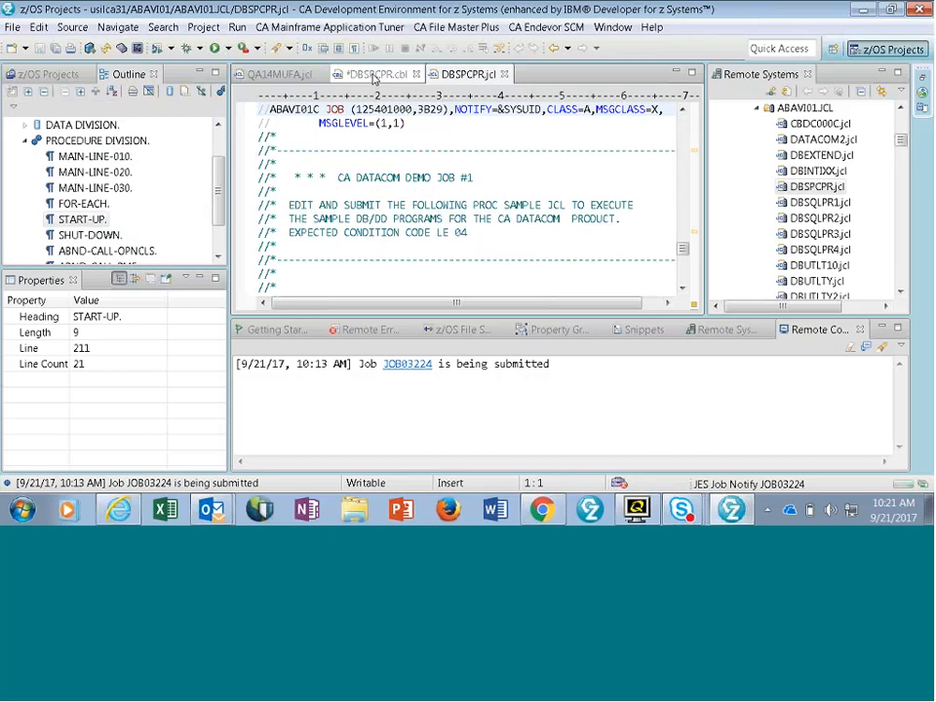
right_click(603, 158)
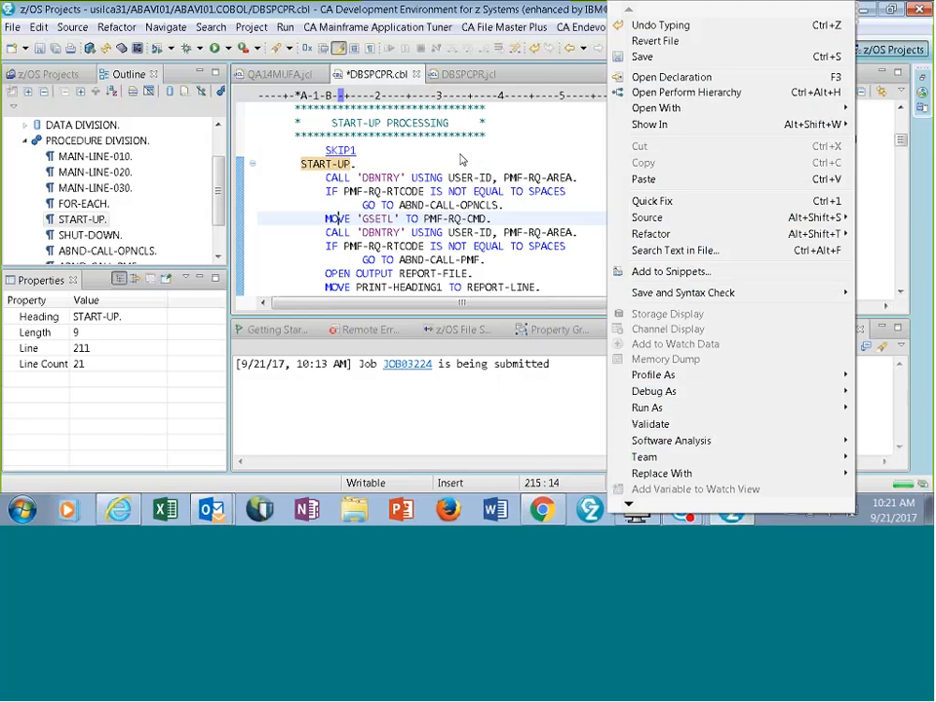
left_click(468, 76)
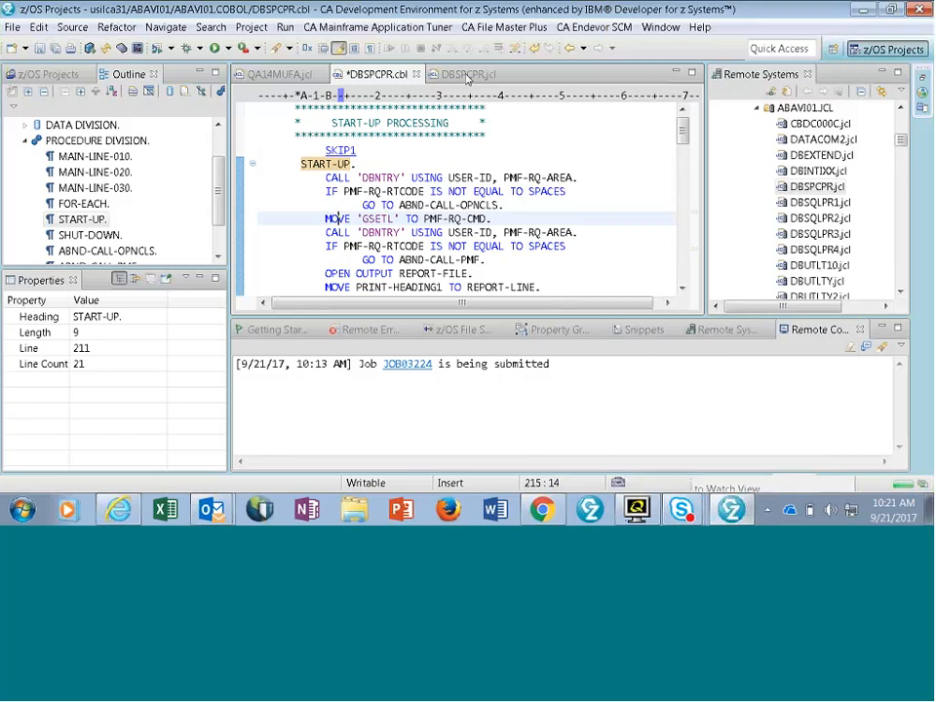
- Submit DBSPCPR.jcl to the usilca31 system and request notification when the job completes
left_click(468, 76)
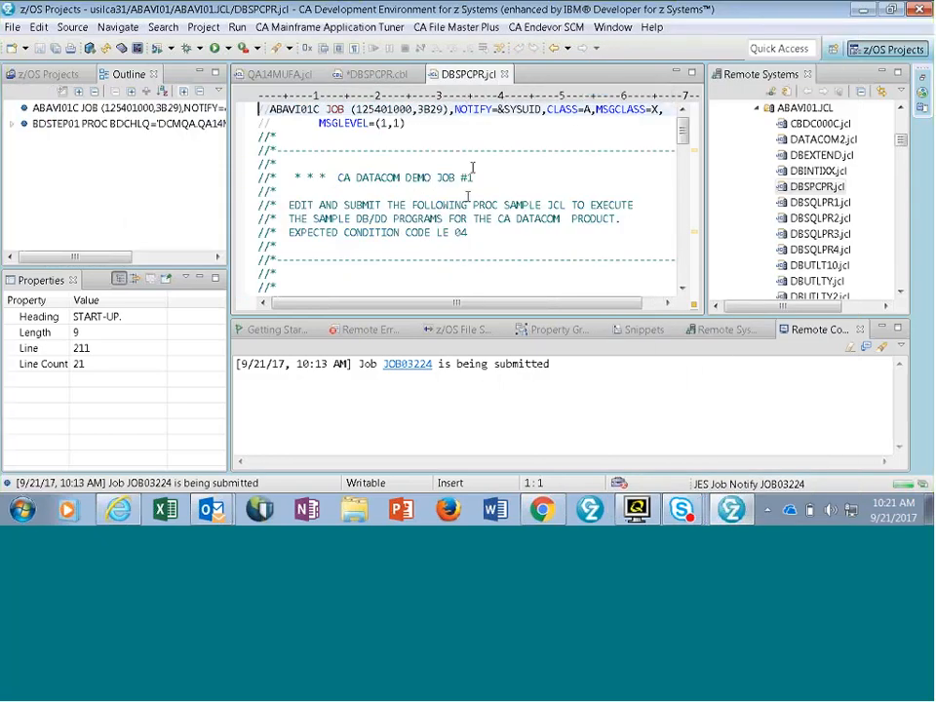
right_click(473, 170)
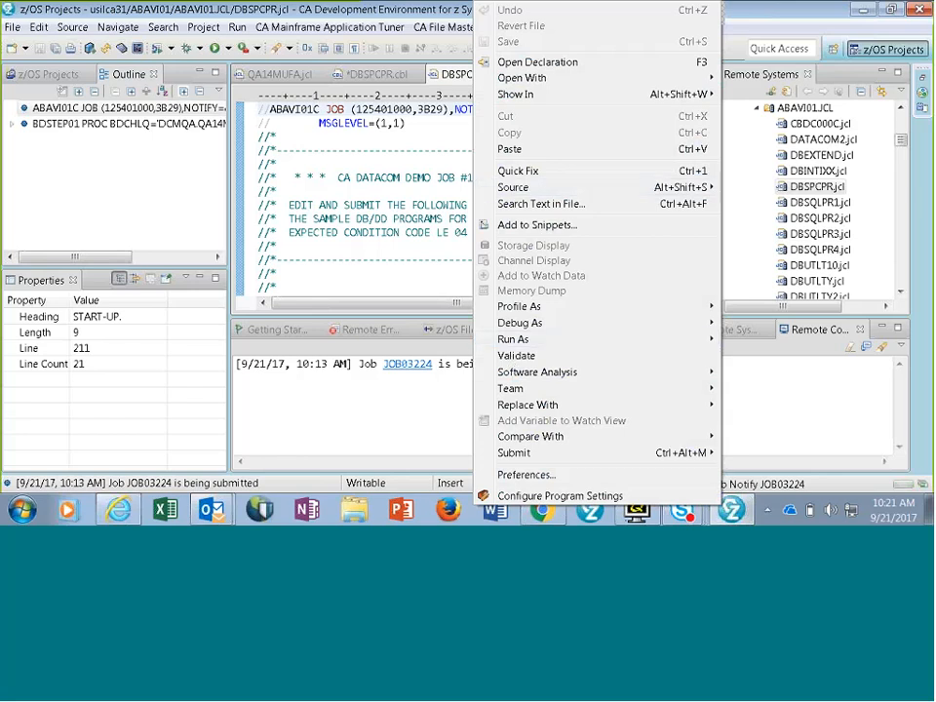
mouse_move(517, 455)
mouse_move(696, 456)
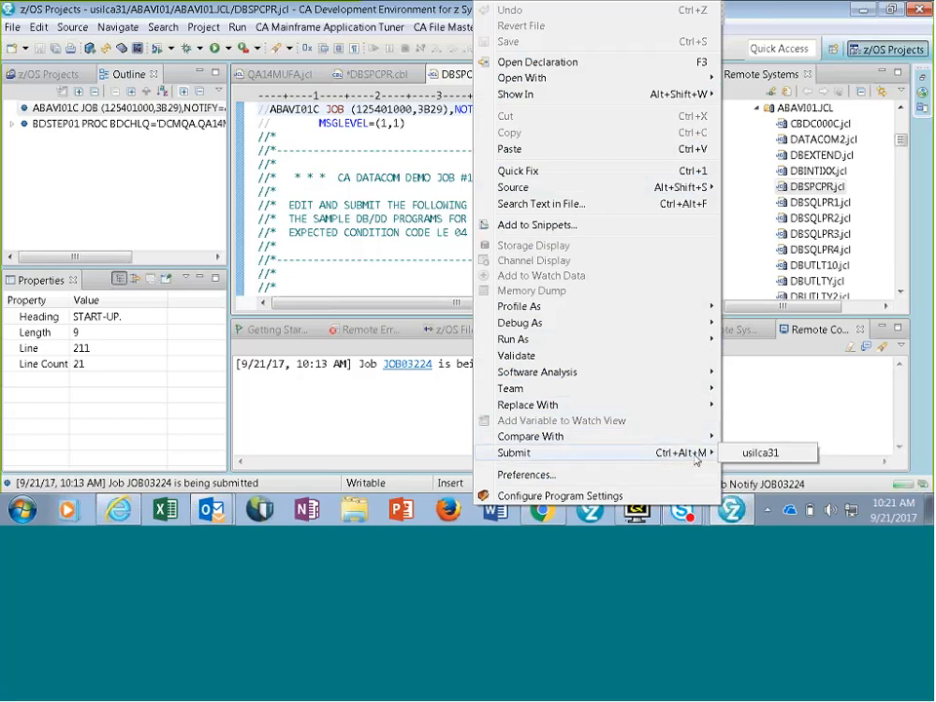
left_click(765, 455)
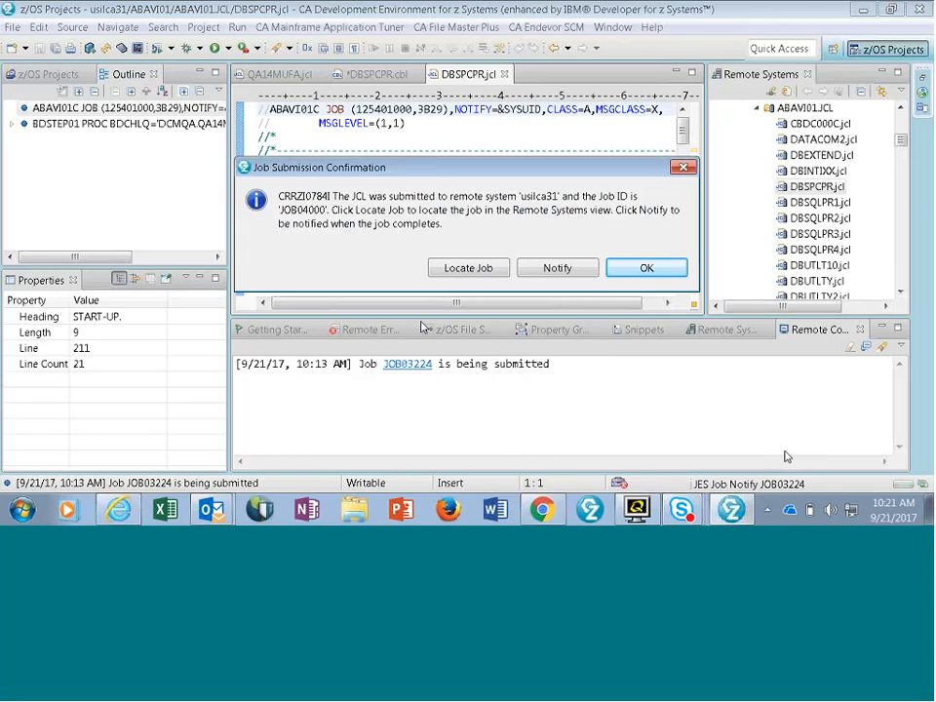
left_click(561, 268)
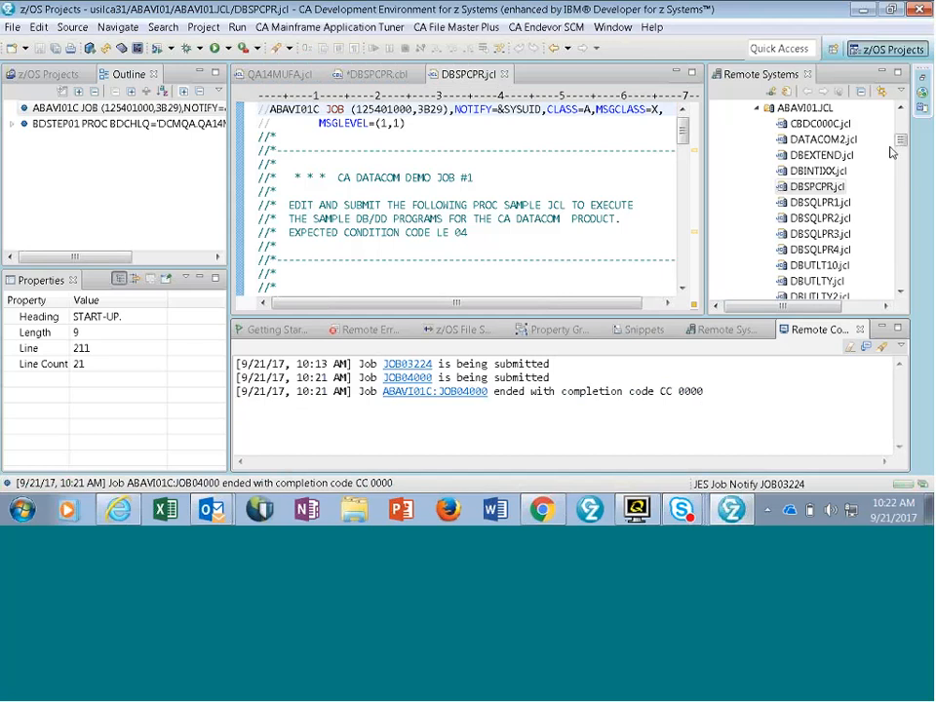
- Collapse the ABAVI01.JCL data set and refresh the My Jobs list under JES
double_click(817, 108)
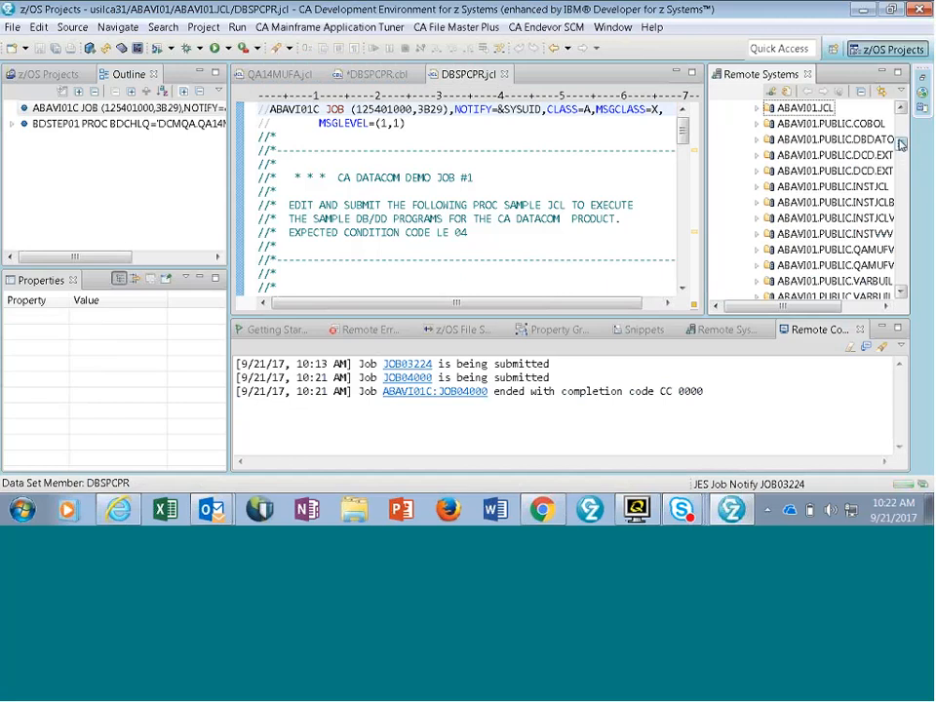
left_click_drag(900, 145, 902, 281)
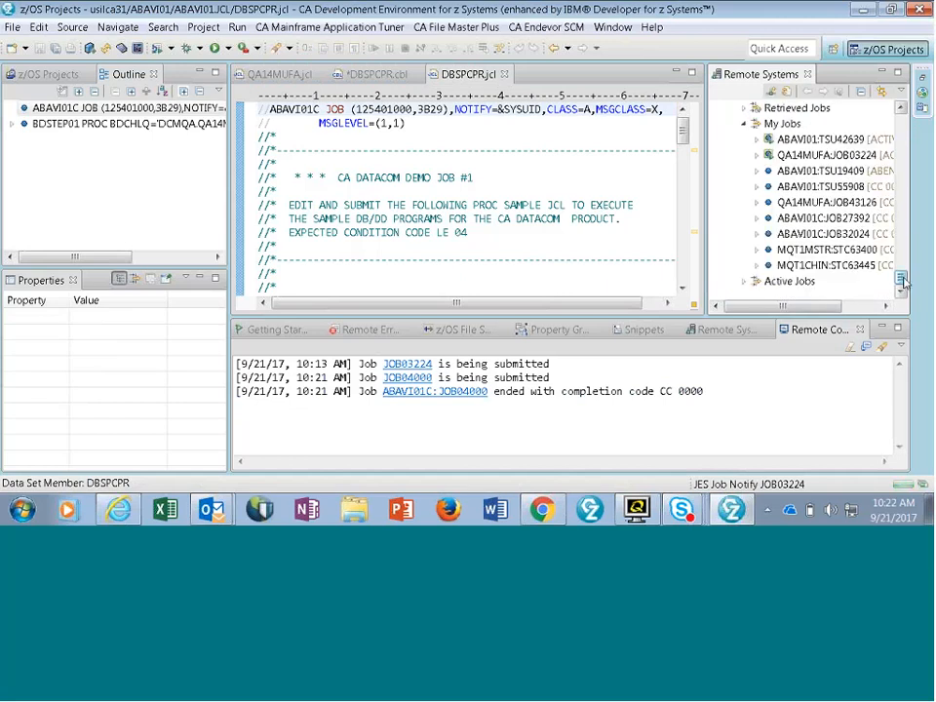
mouse_move(794, 305)
left_mouse_down()
mouse_move(822, 305)
mouse_move(796, 301)
left_mouse_up()
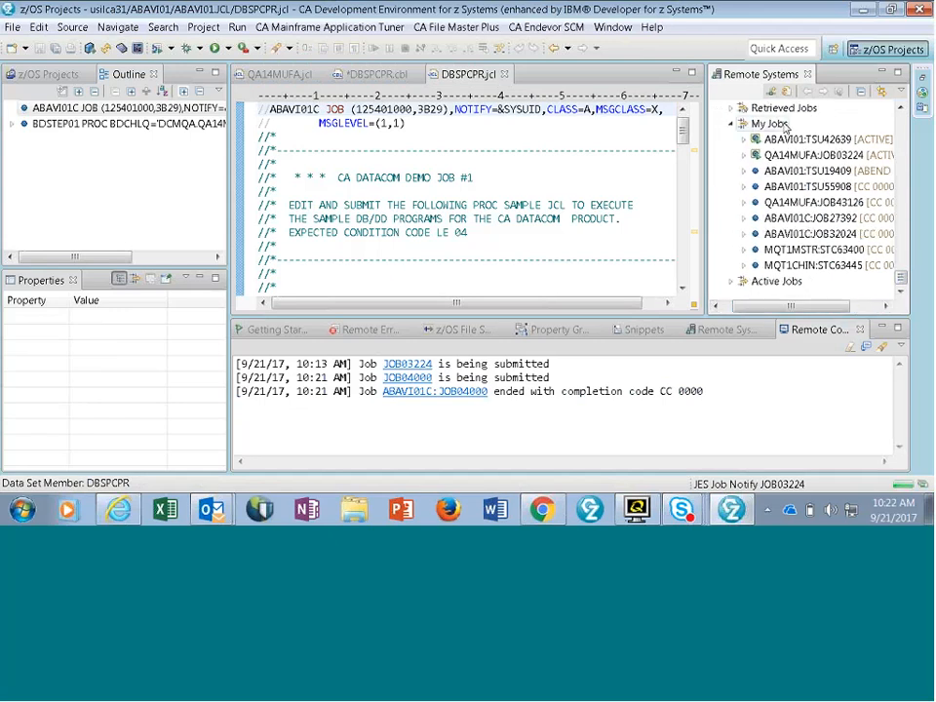
right_click(770, 123)
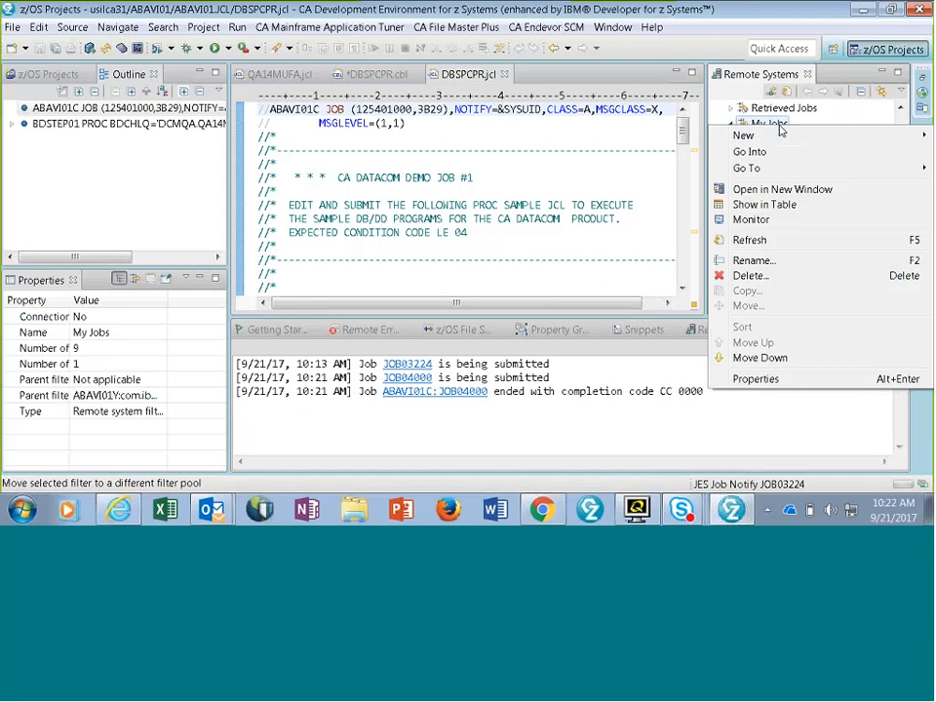
left_click(798, 241)
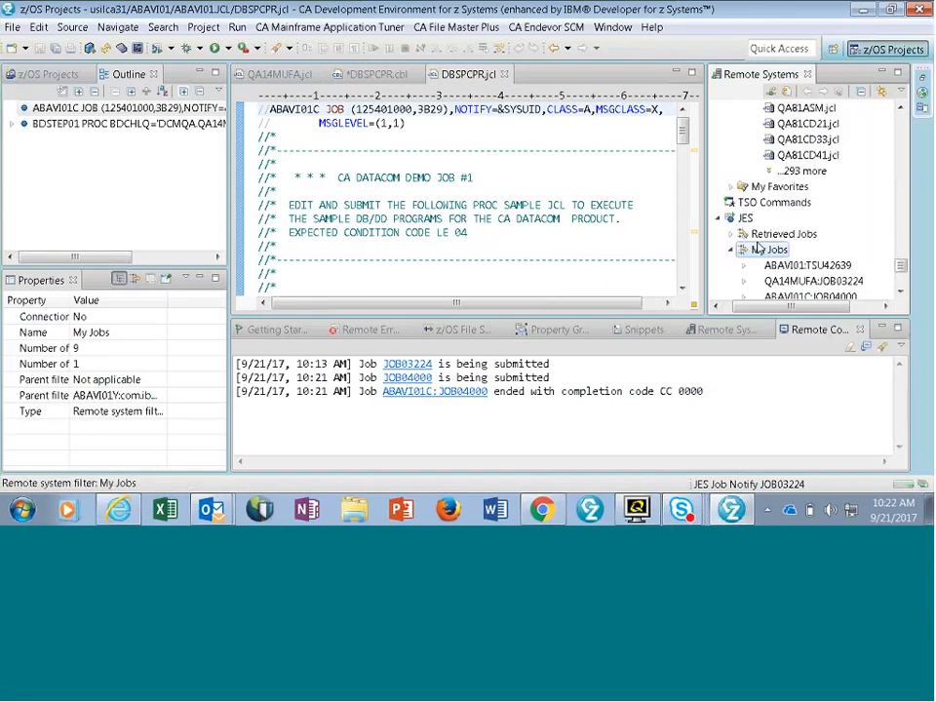
scroll(871, 222, "down", 1)
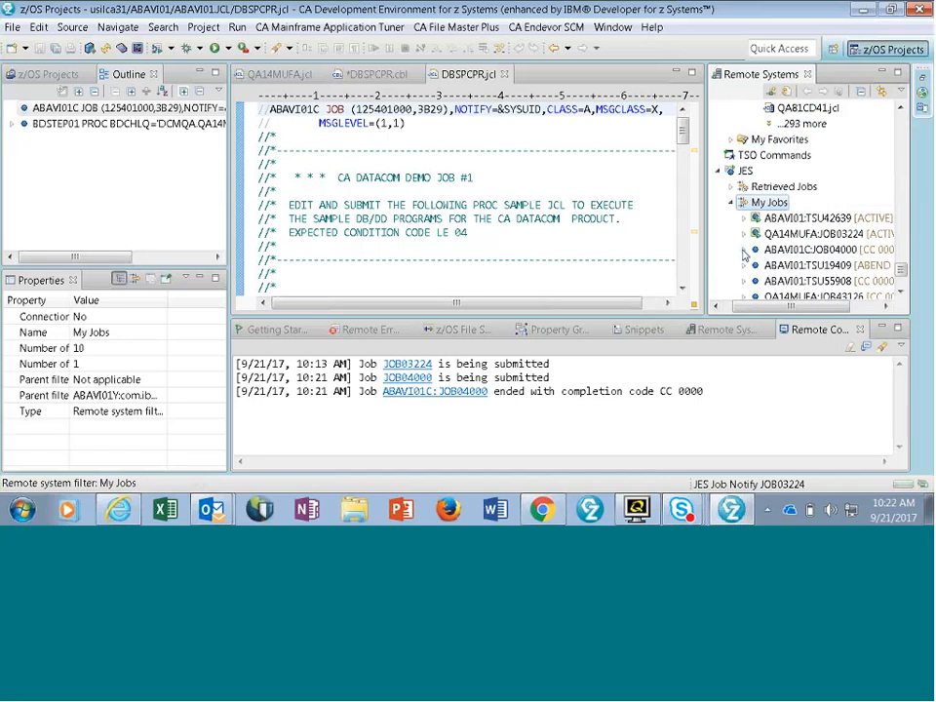
- Expand job ABAVI01C:JOB04000, look through its STEP01 COBSAMPC SYSPRINT output and open the COBSAMPG SYSPRINT output
left_click(744, 250)
scroll(794, 195, "down", 1)
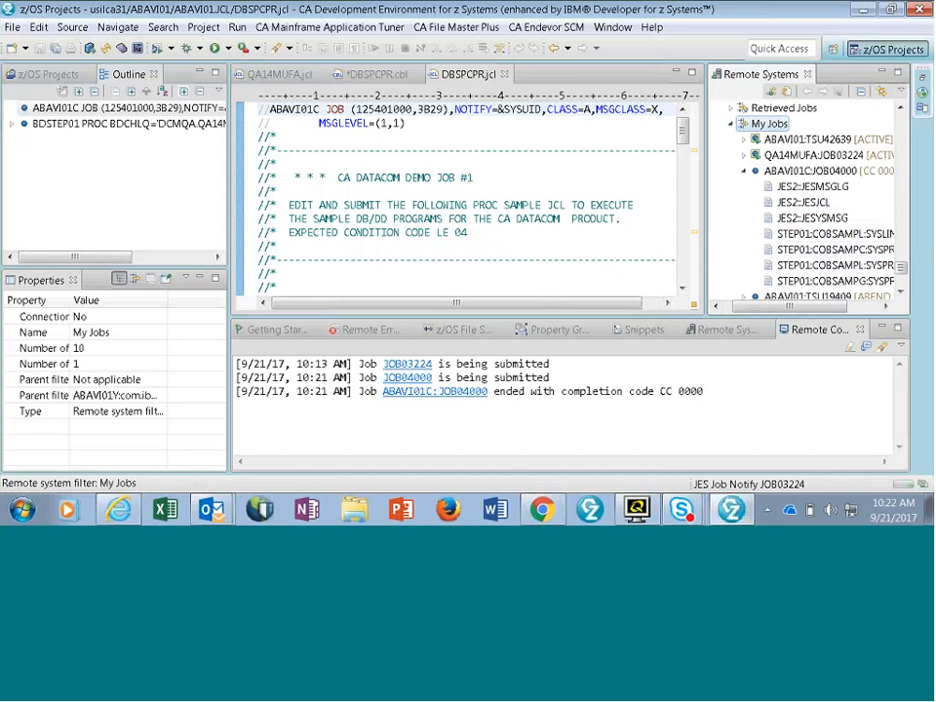
double_click(792, 255)
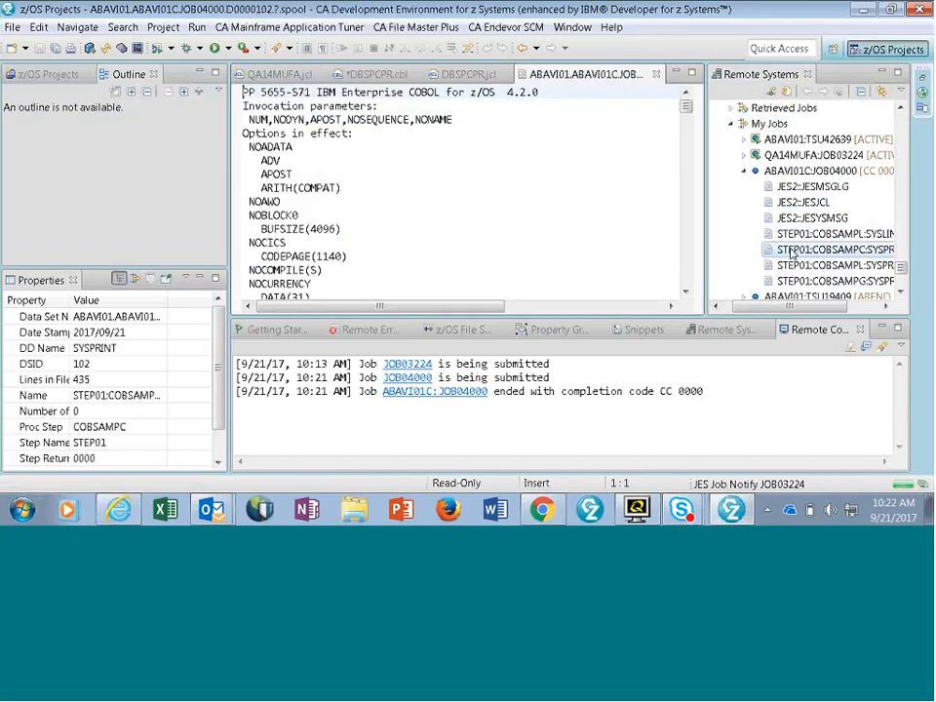
scroll(468, 175, "down", 10)
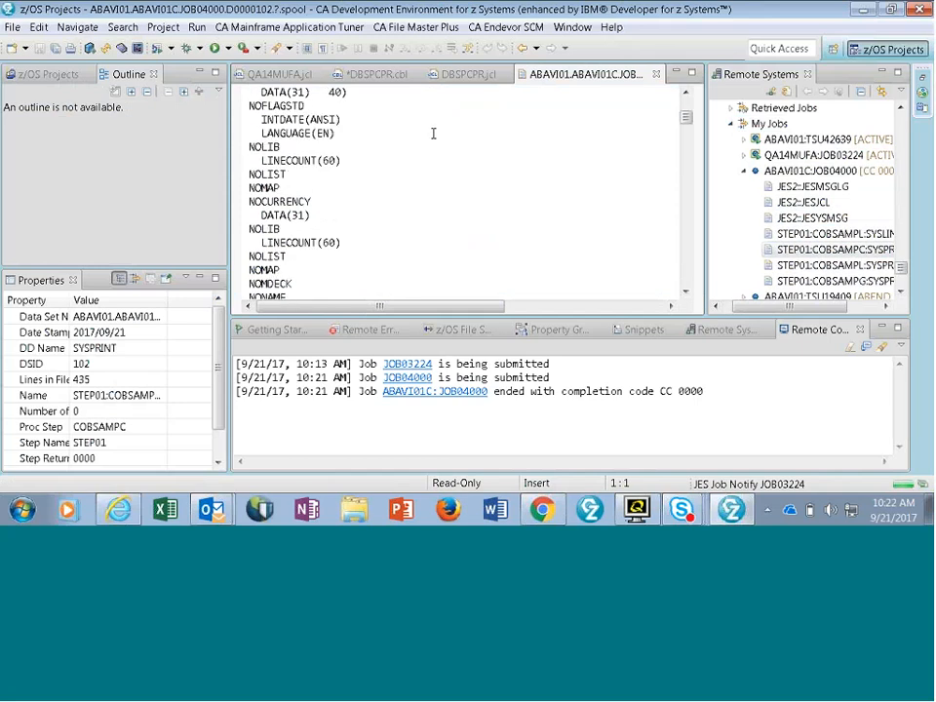
scroll(433, 133, "down", 10)
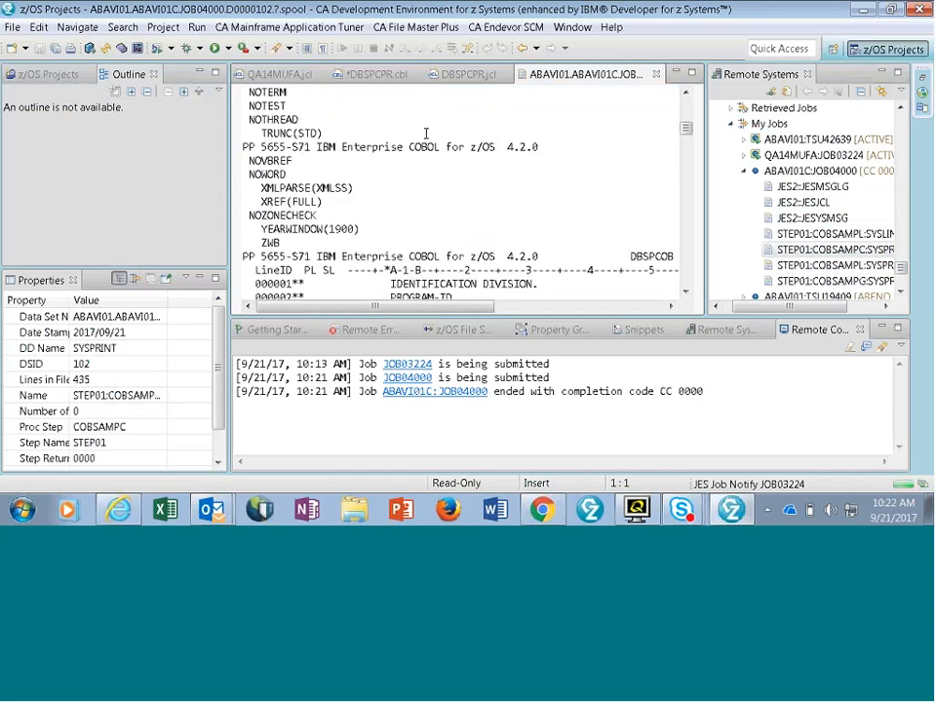
scroll(426, 132, "down", 6)
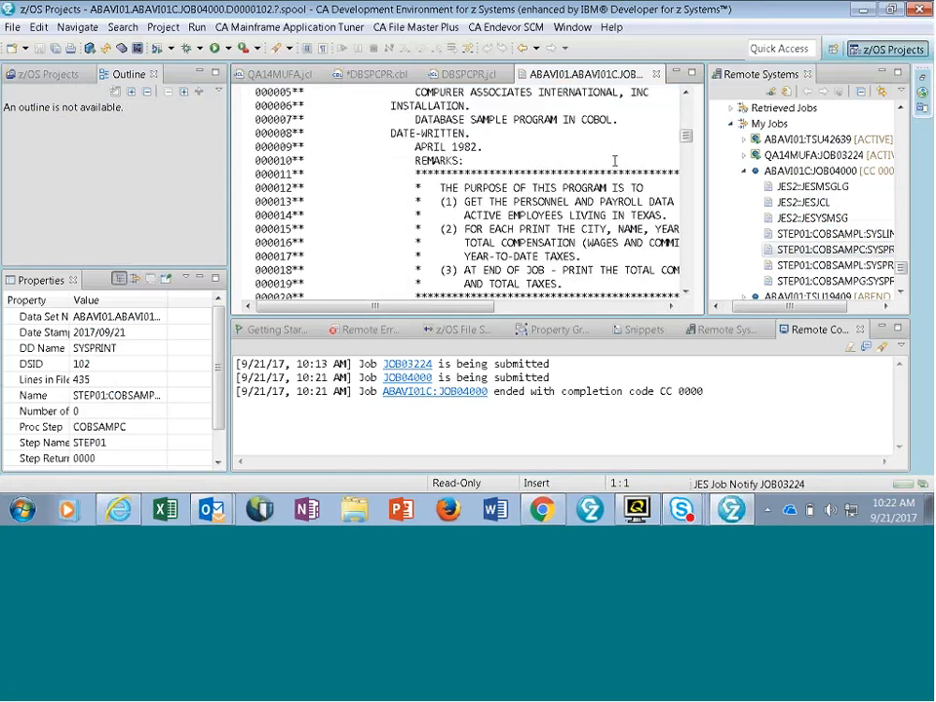
scroll(614, 161, "up", 20)
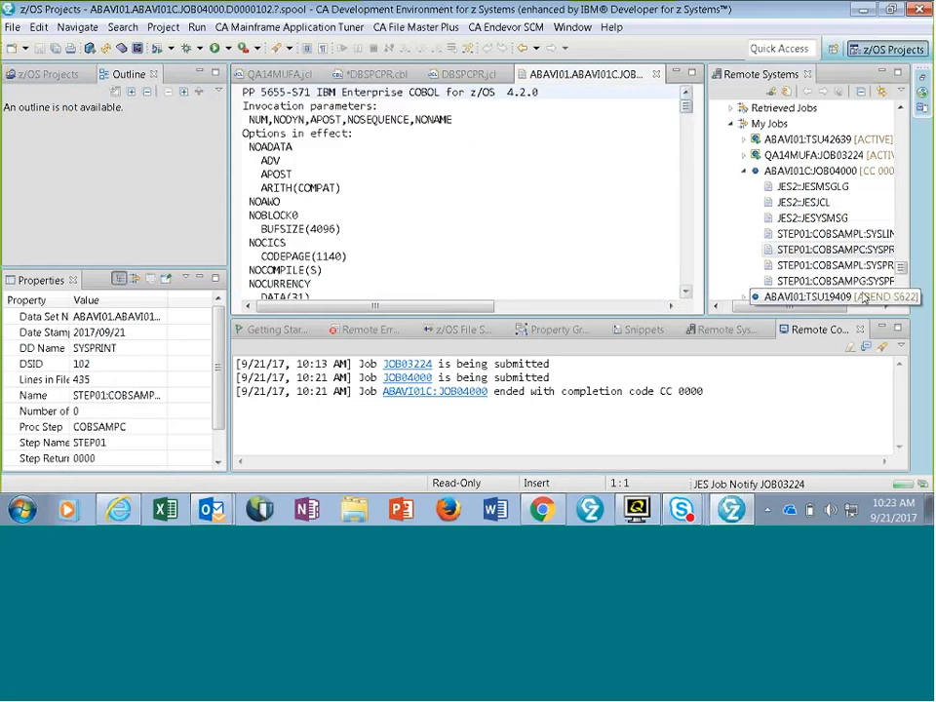
left_click(827, 287)
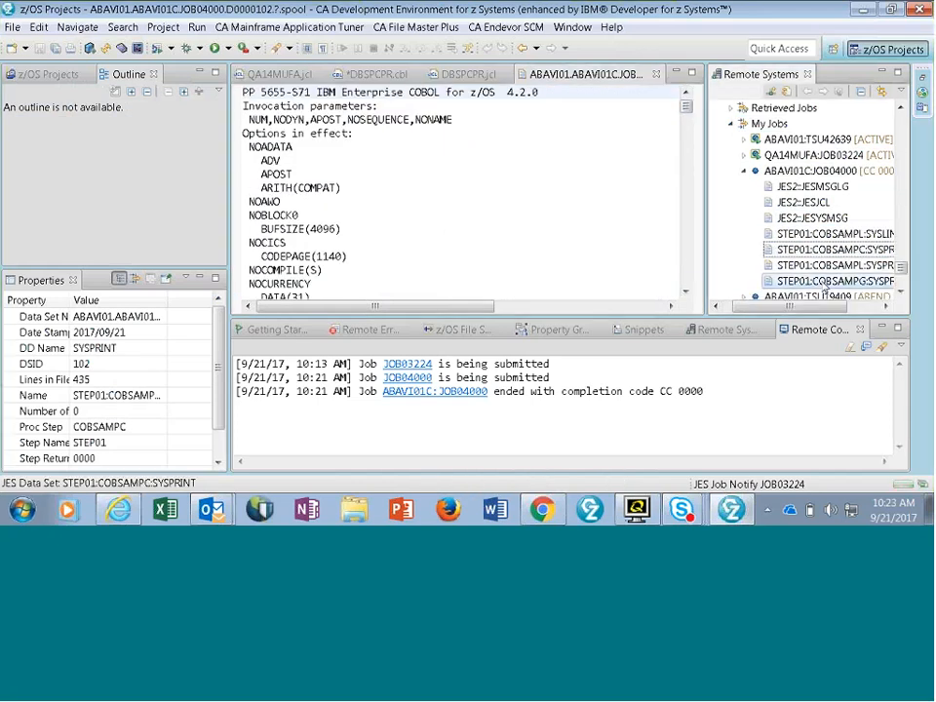
double_click(825, 283)
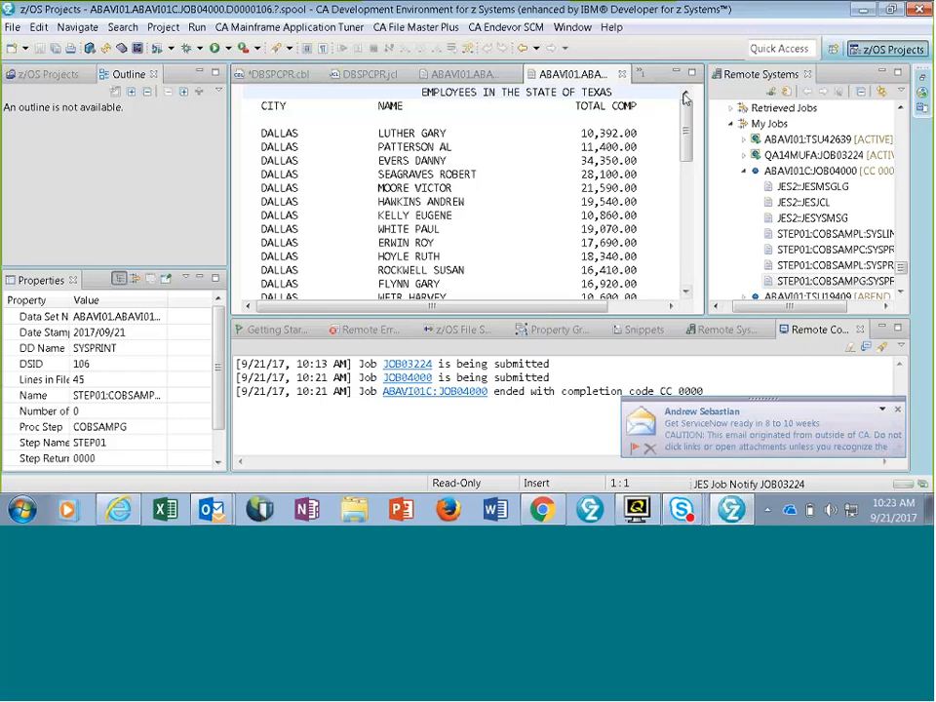
- Create a z/OS local example project from COBOL Sample 1, named DCOMSamp1, with the default location and the COBOL property group
left_click(44, 76)
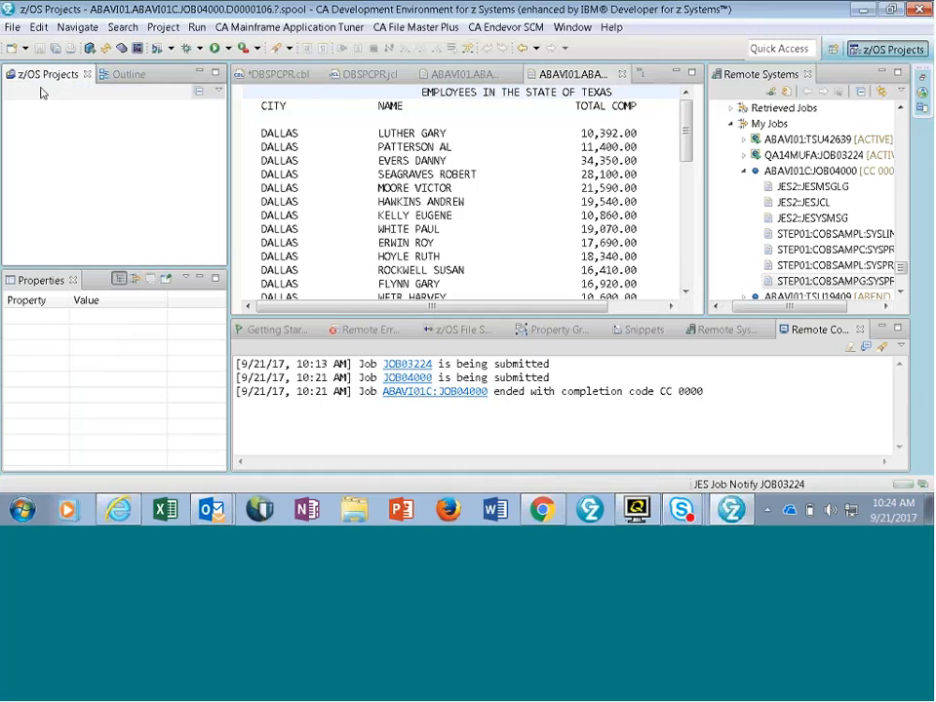
left_click(17, 29)
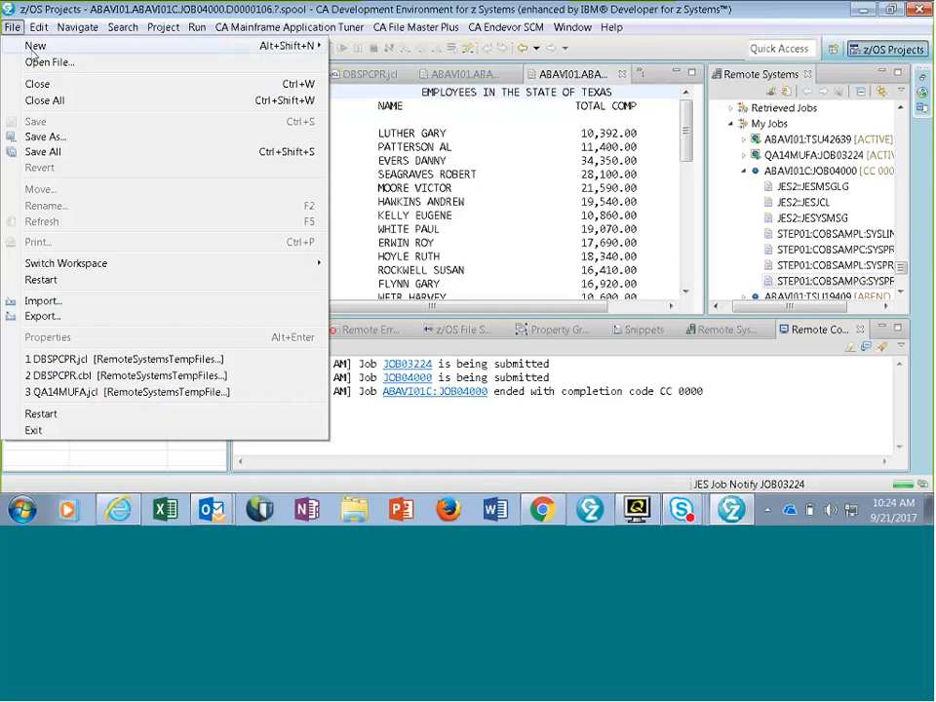
mouse_move(33, 51)
left_click(370, 65)
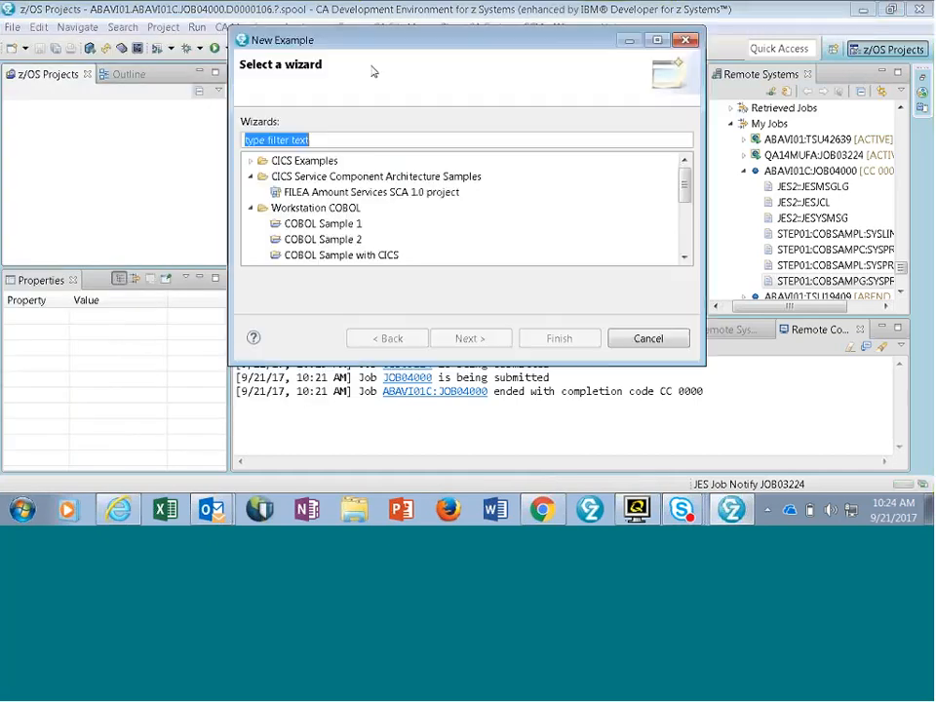
double_click(328, 224)
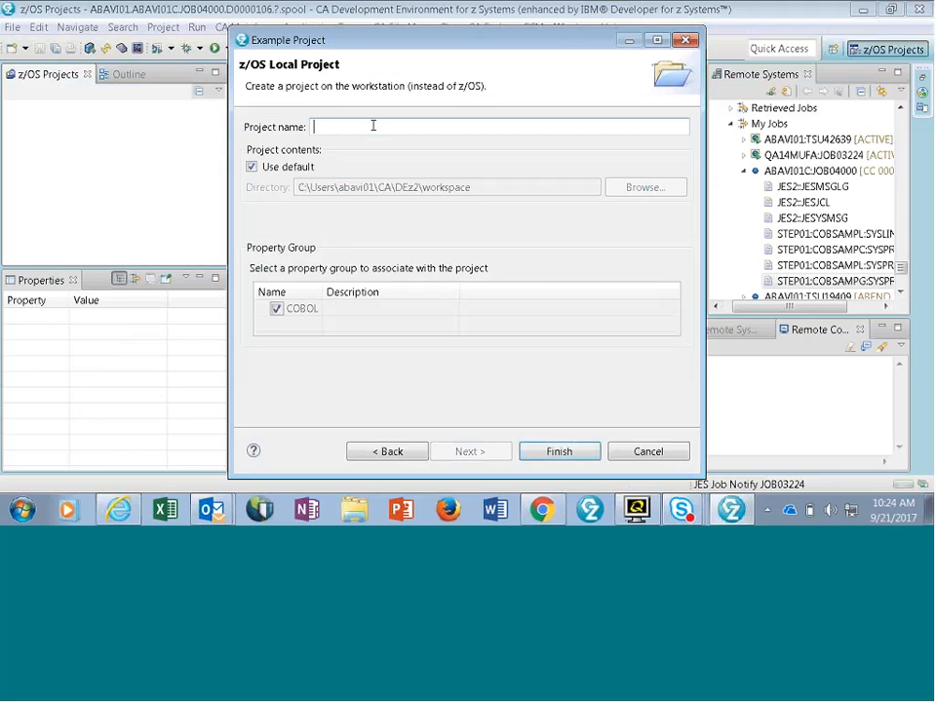
type("DCOMSamp")
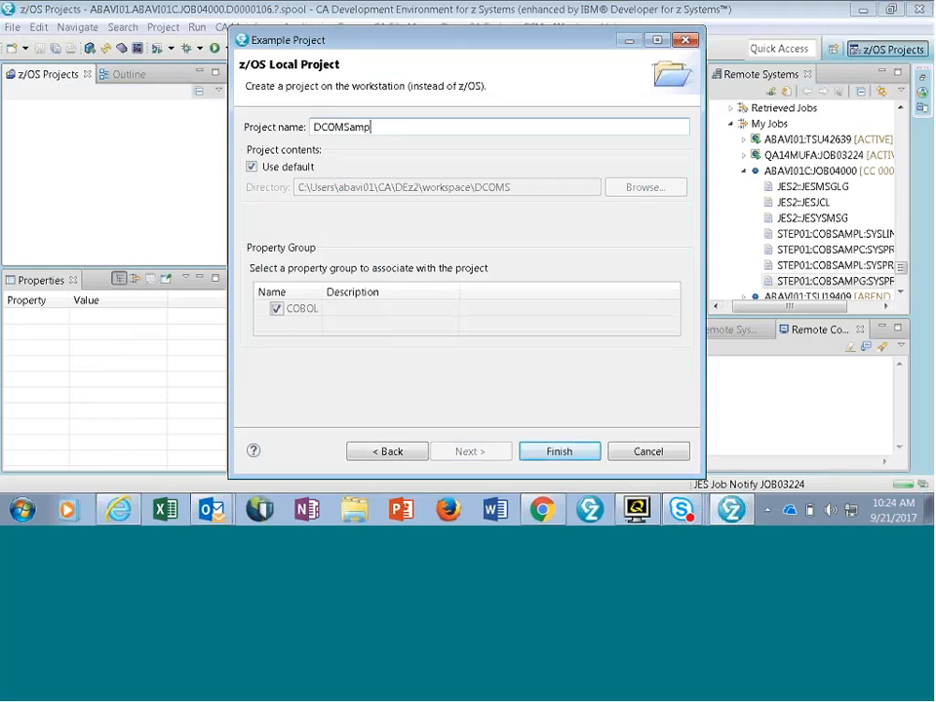
type("1")
left_click(562, 451)
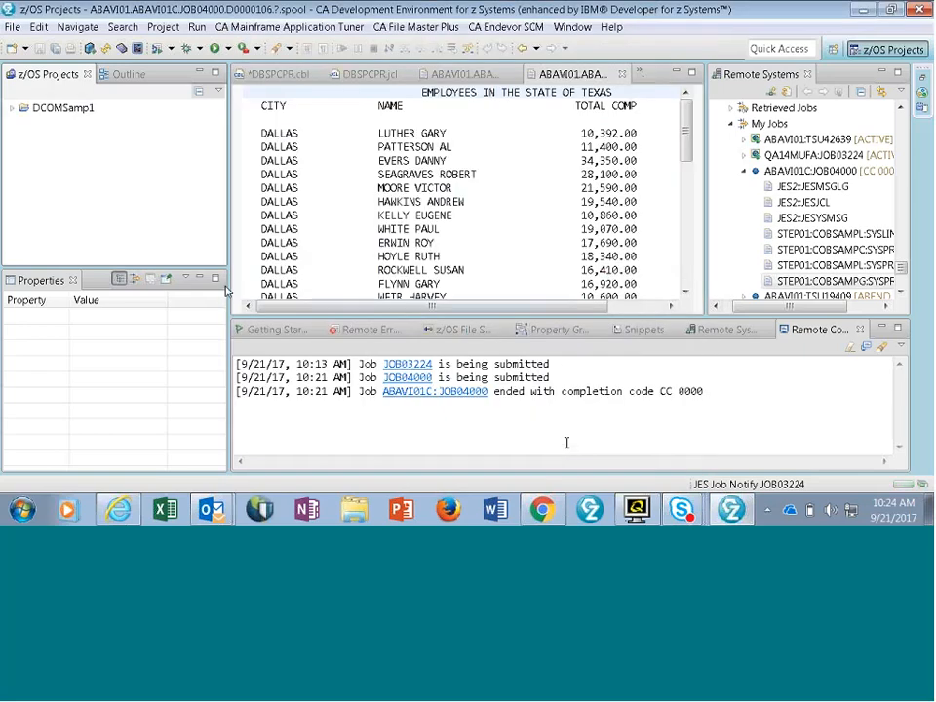
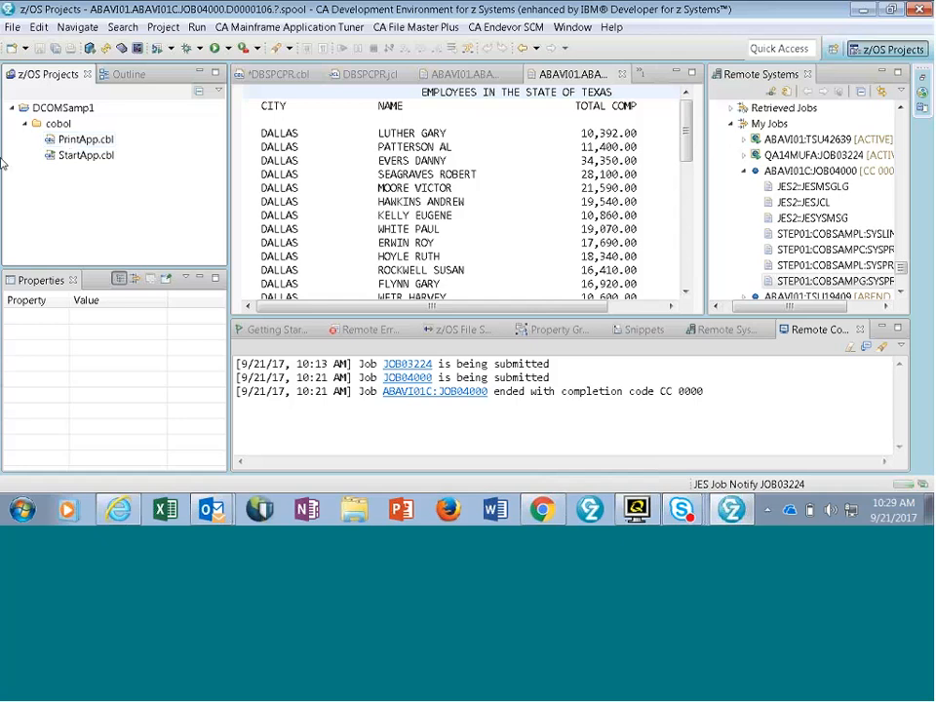
- Switch to Internet Explorer and open the z/OSMF site in a new tab, continuing past the security certificate warning
mouse_move(122, 515)
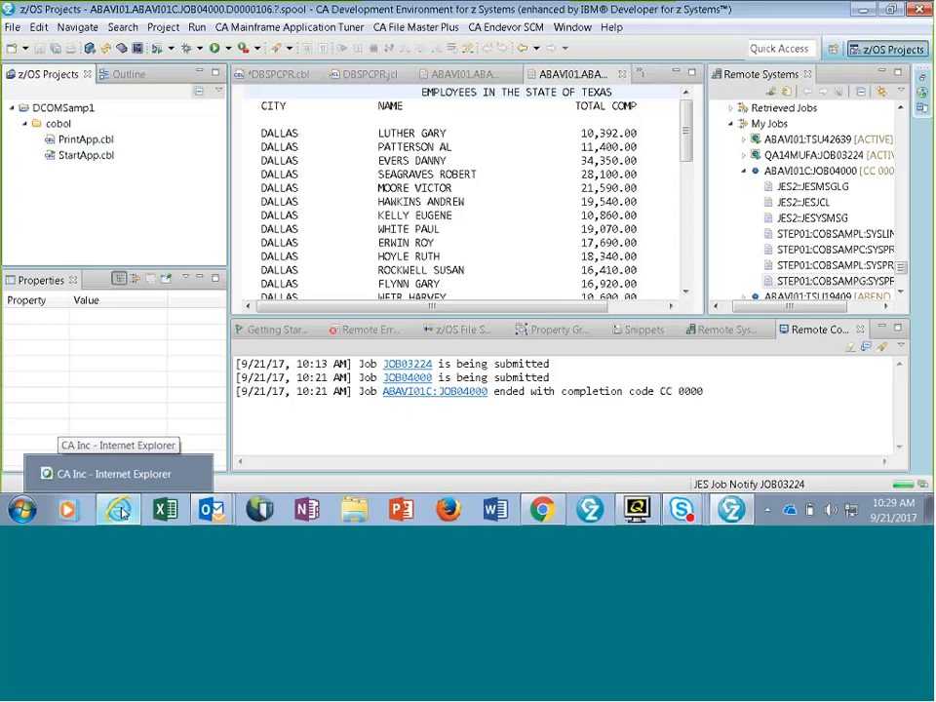
left_click(122, 513)
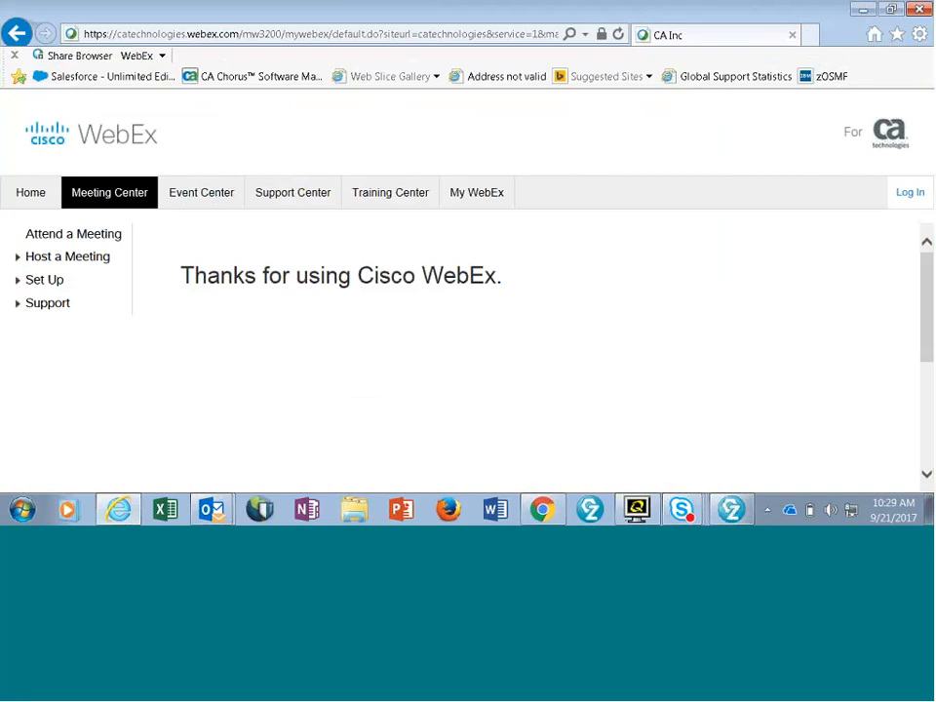
left_click(117, 512)
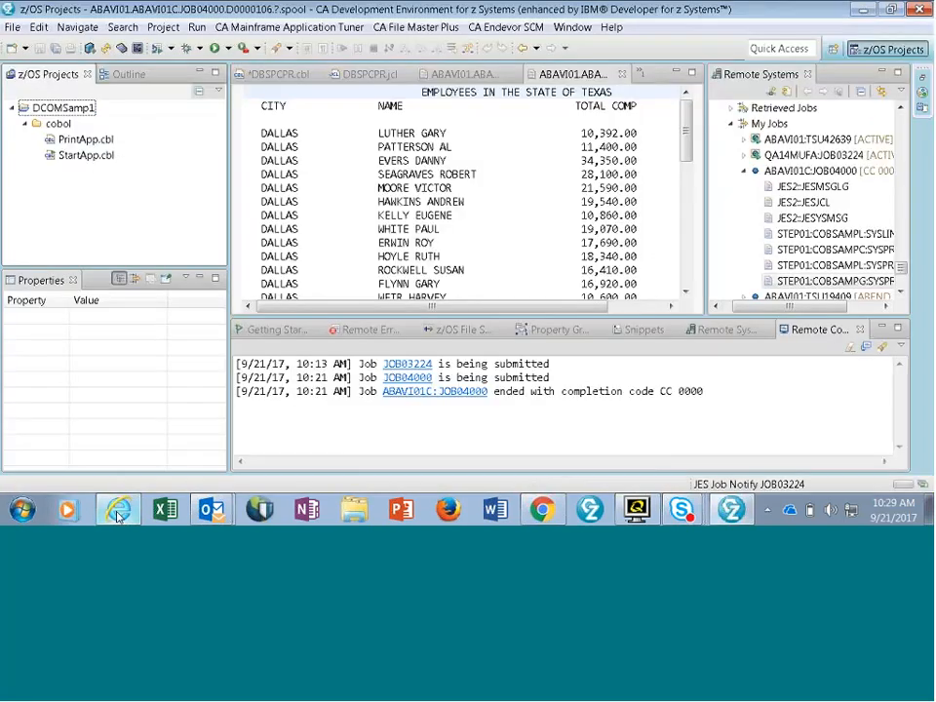
left_click(117, 512)
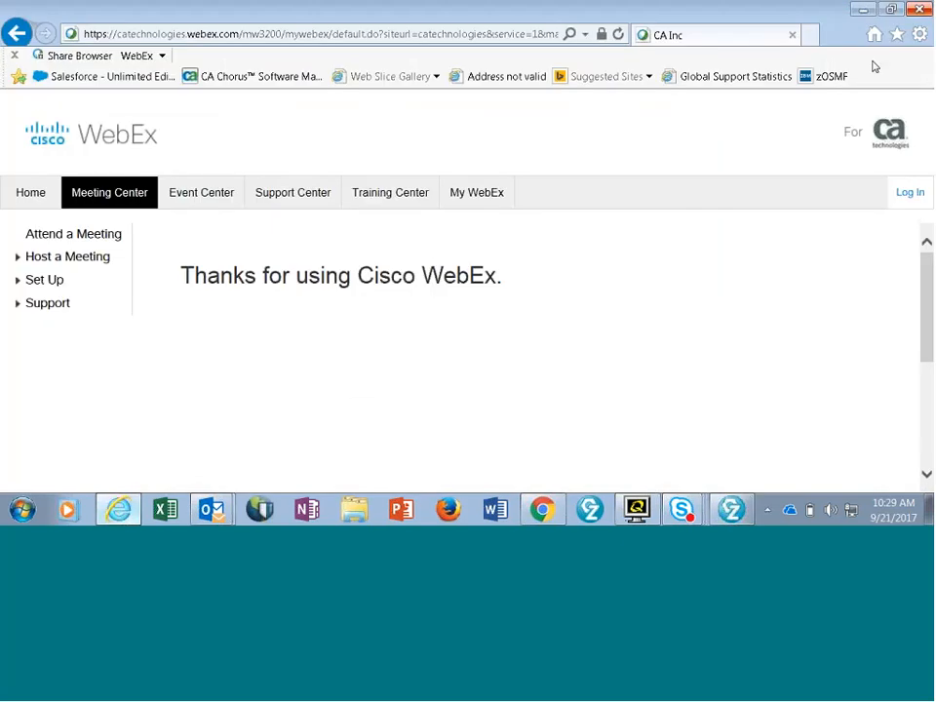
left_click(811, 38)
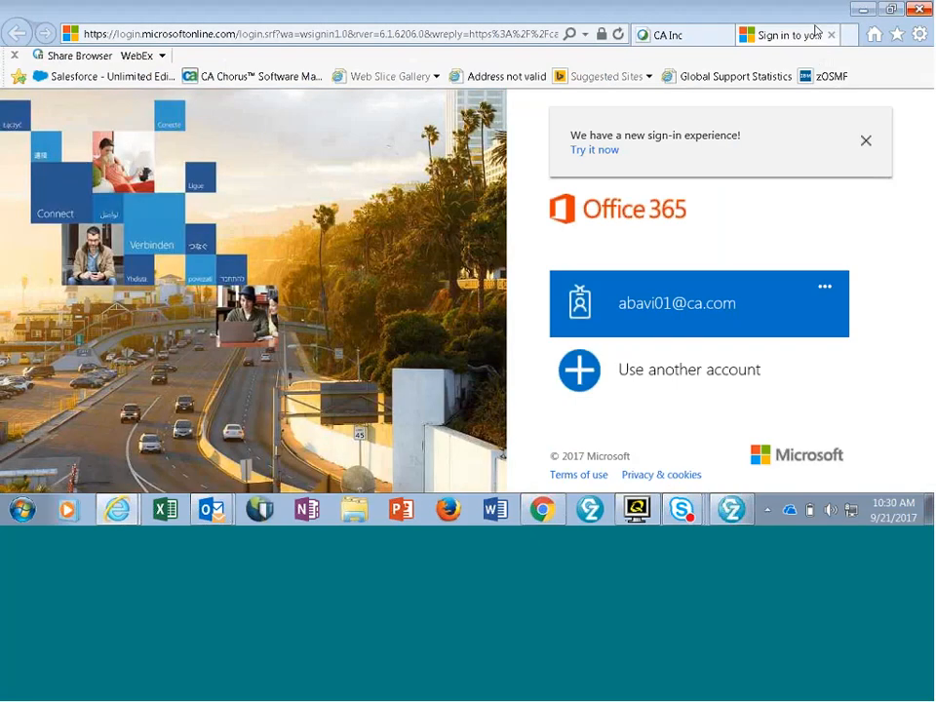
left_click(827, 79)
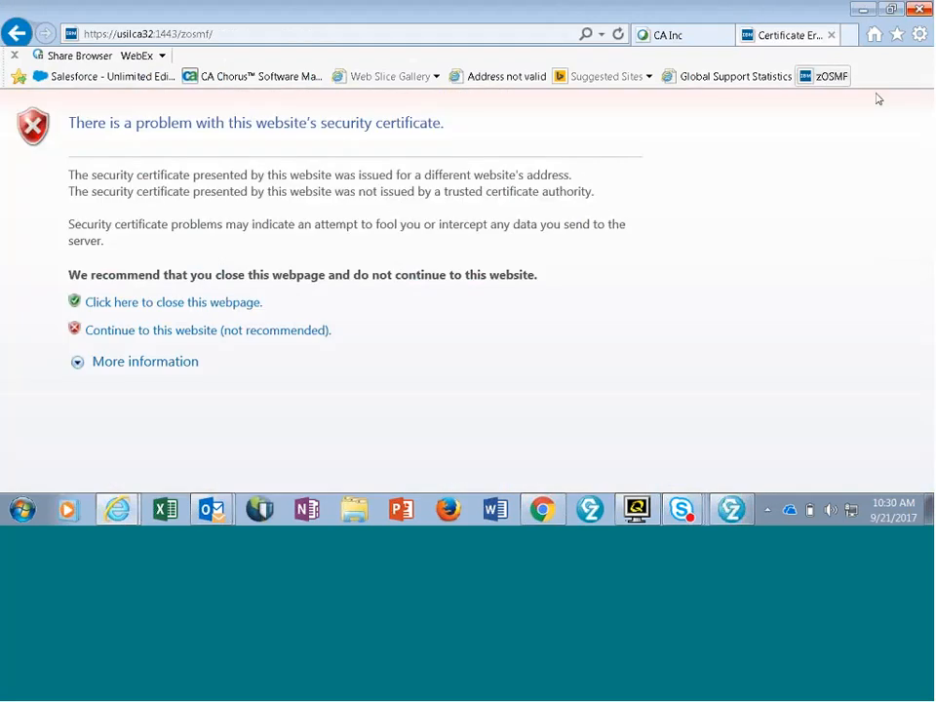
left_click(148, 331)
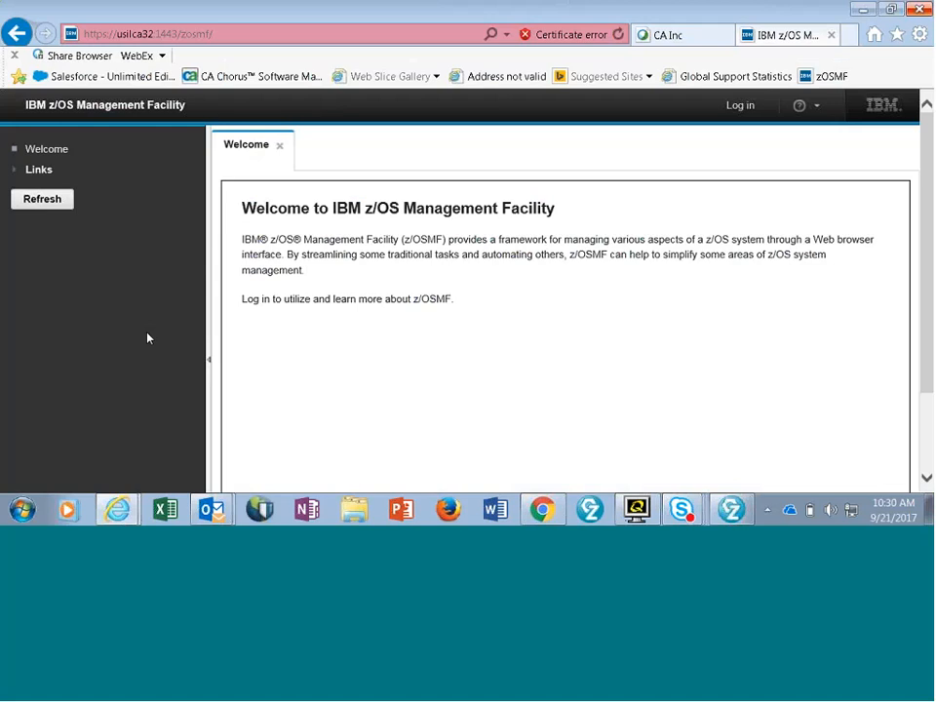
- Log in to IBM z/OS Management Facility with the user ID and account password
left_click(736, 111)
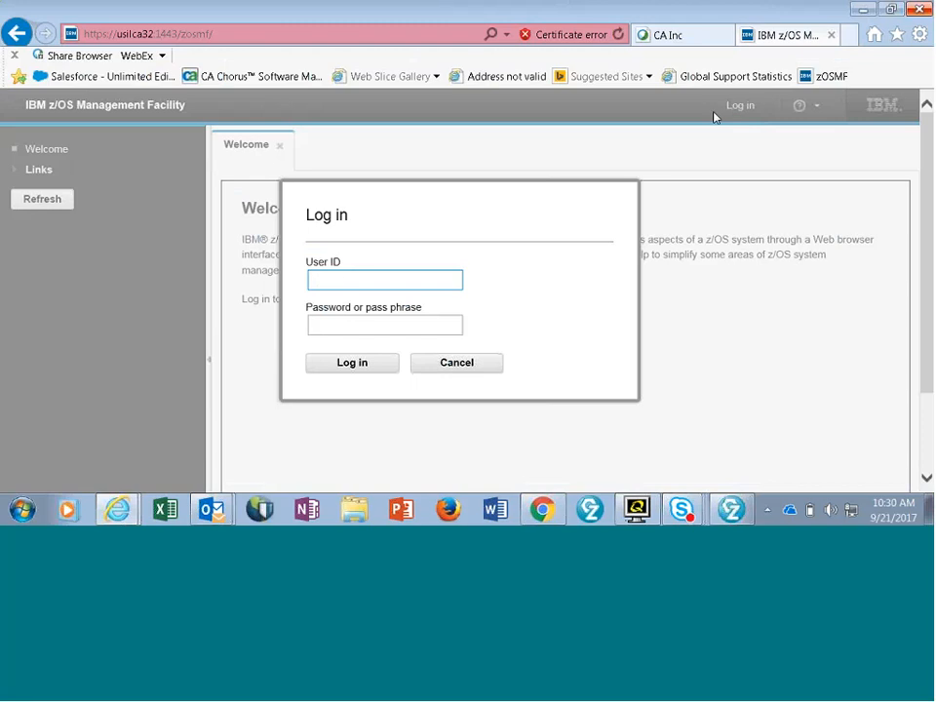
type("ibav")
type("i01")
left_click(353, 324)
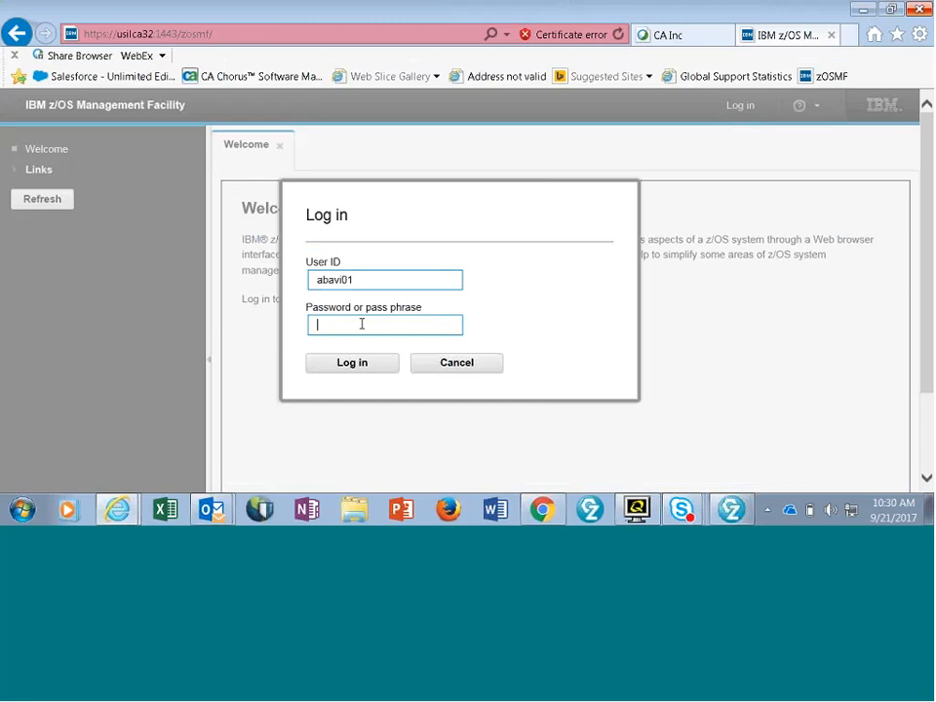
type("••••••••")
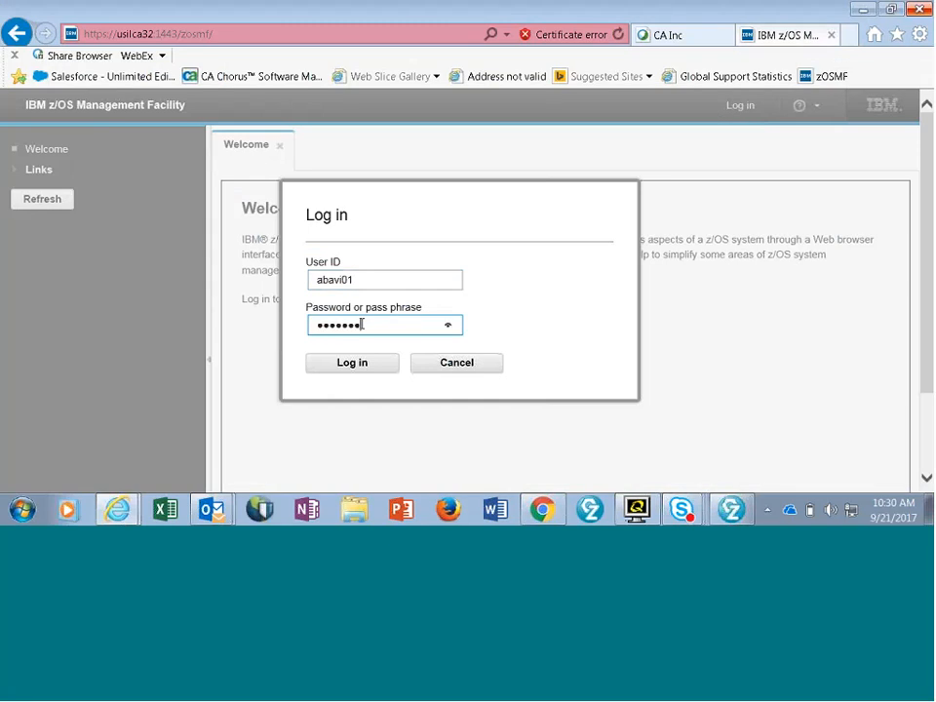
left_click(351, 362)
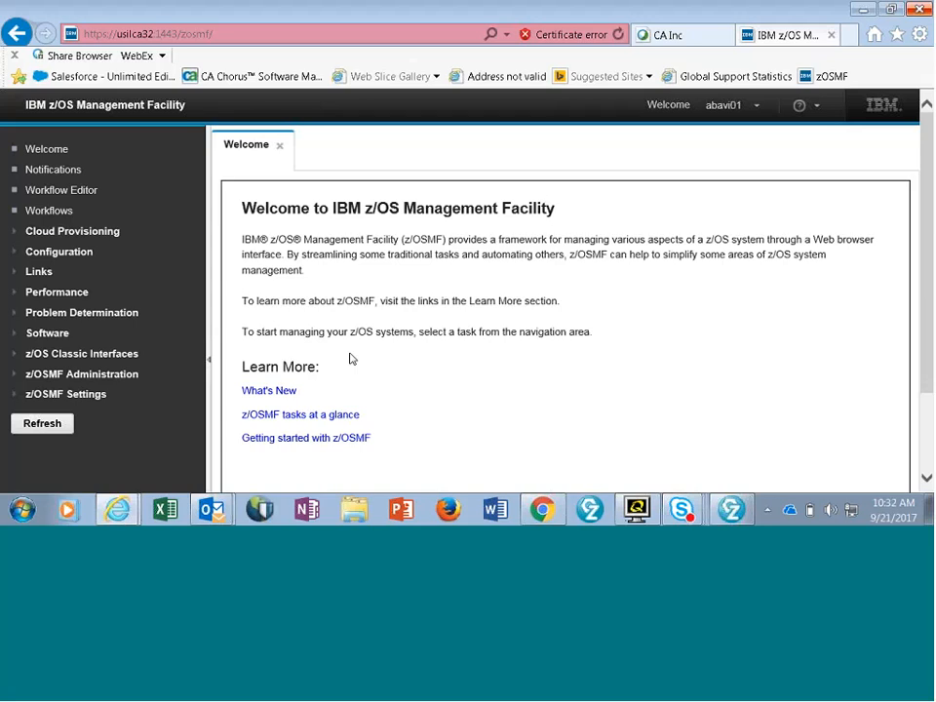
- Open the z/OSMF Workflows list and look through the existing workflows and their owners
left_click(50, 211)
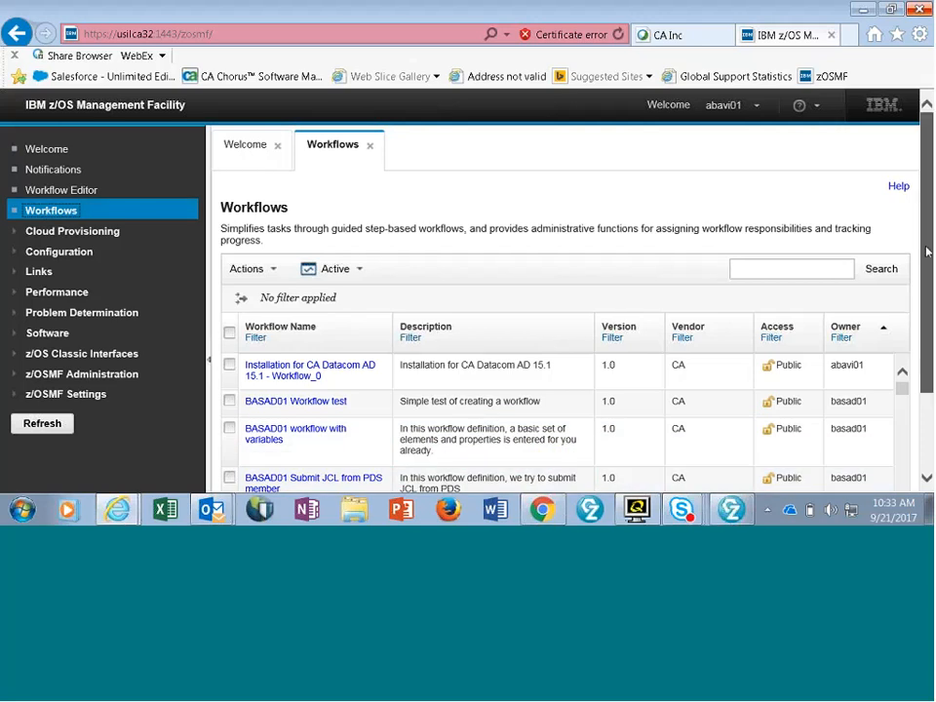
scroll(929, 400, "down", 2)
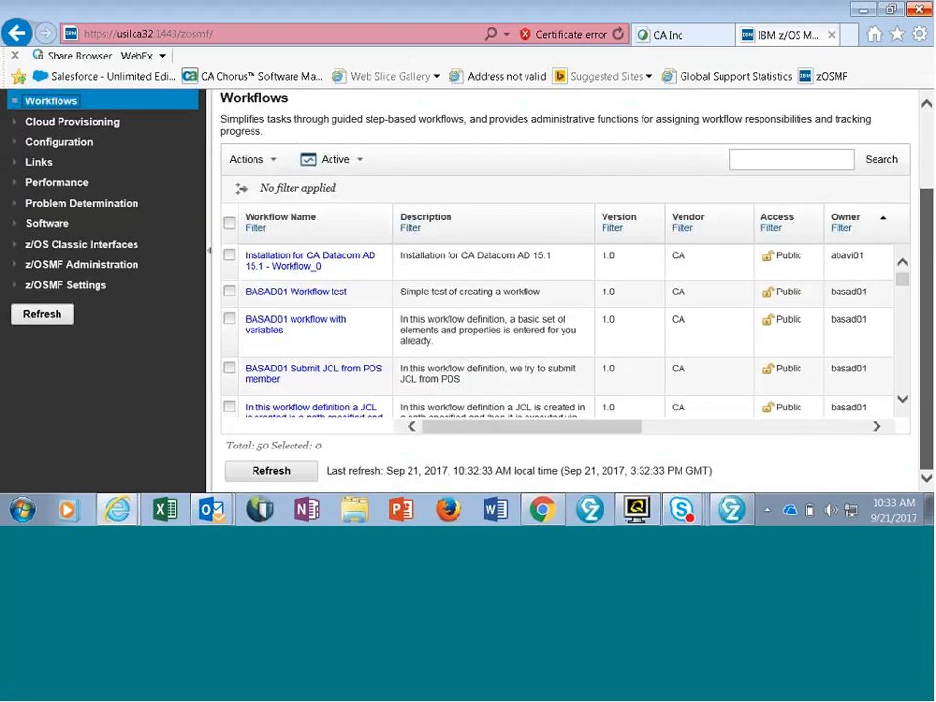
left_click(902, 399)
left_click(902, 398)
left_click(902, 400)
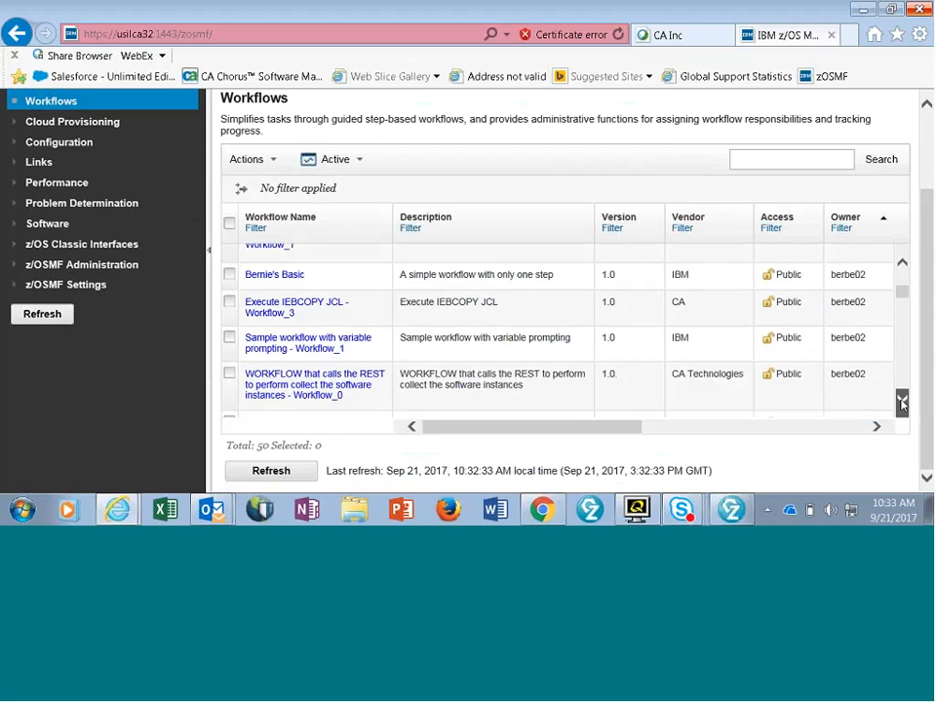
left_click(902, 400)
left_click(902, 399)
left_click(902, 400)
left_click(902, 400)
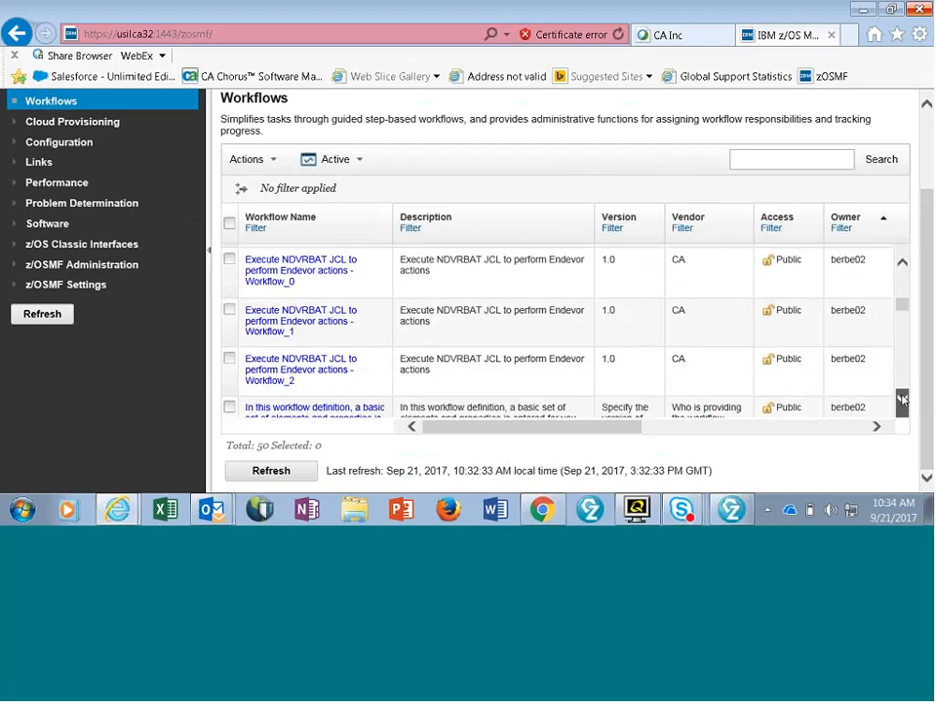
left_click(902, 400)
left_click(902, 400)
left_click(902, 399)
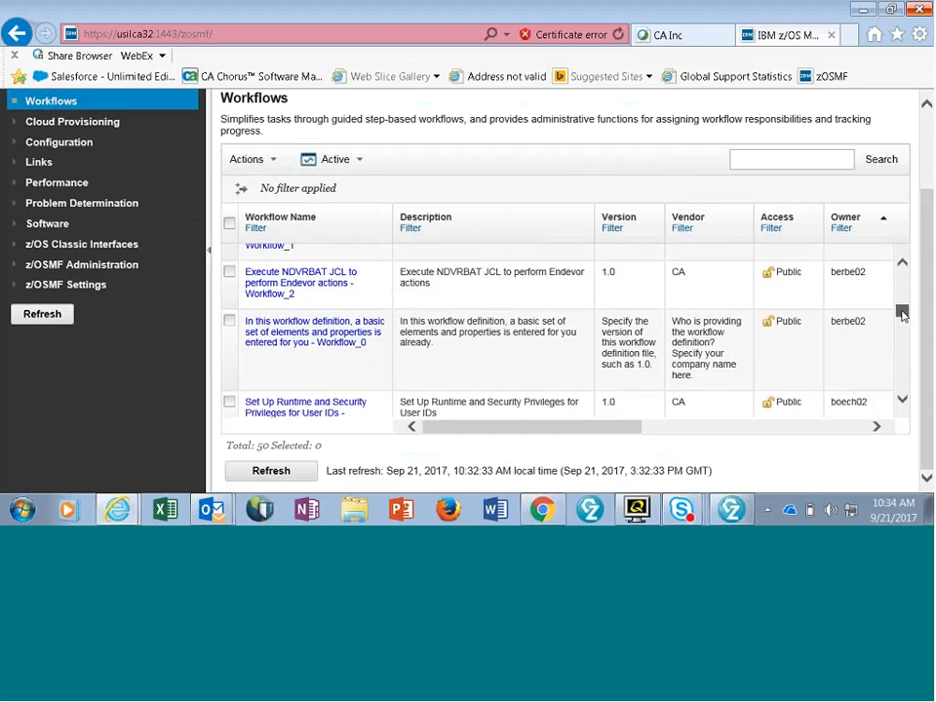
left_click(902, 262)
left_click(901, 261)
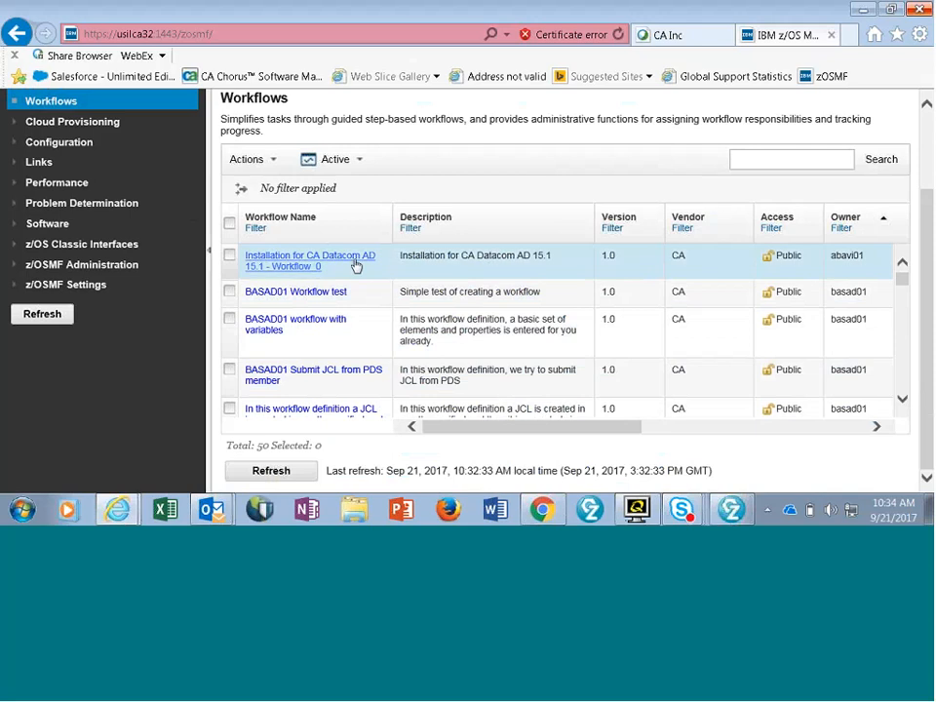
- Delete the existing workflow "Installation for CA Datacom AD 15.1 - Workflow_0"
right_click(269, 261)
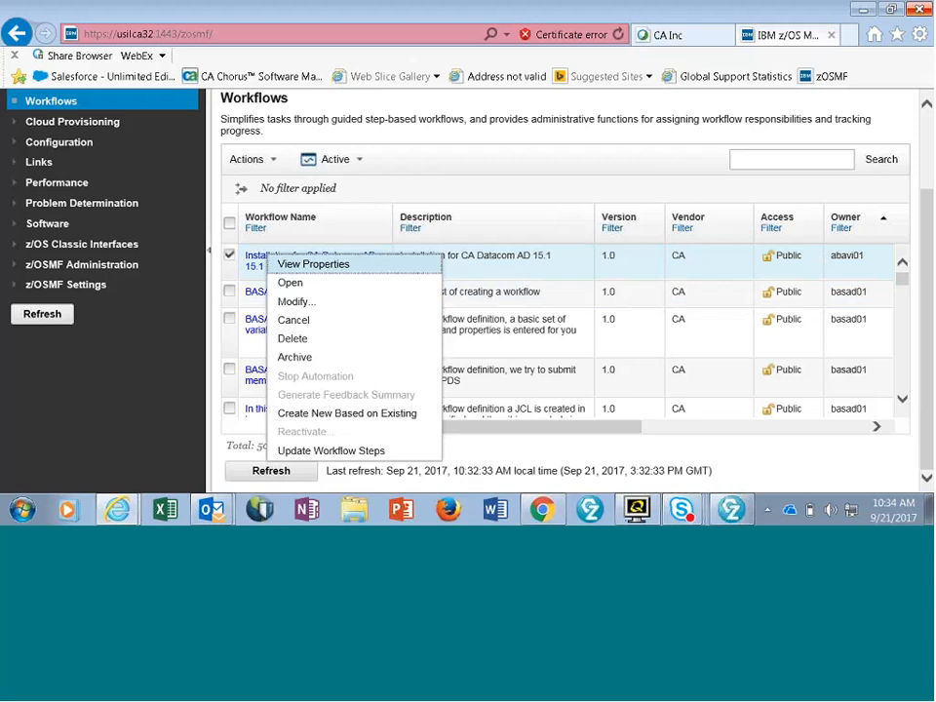
left_click(299, 345)
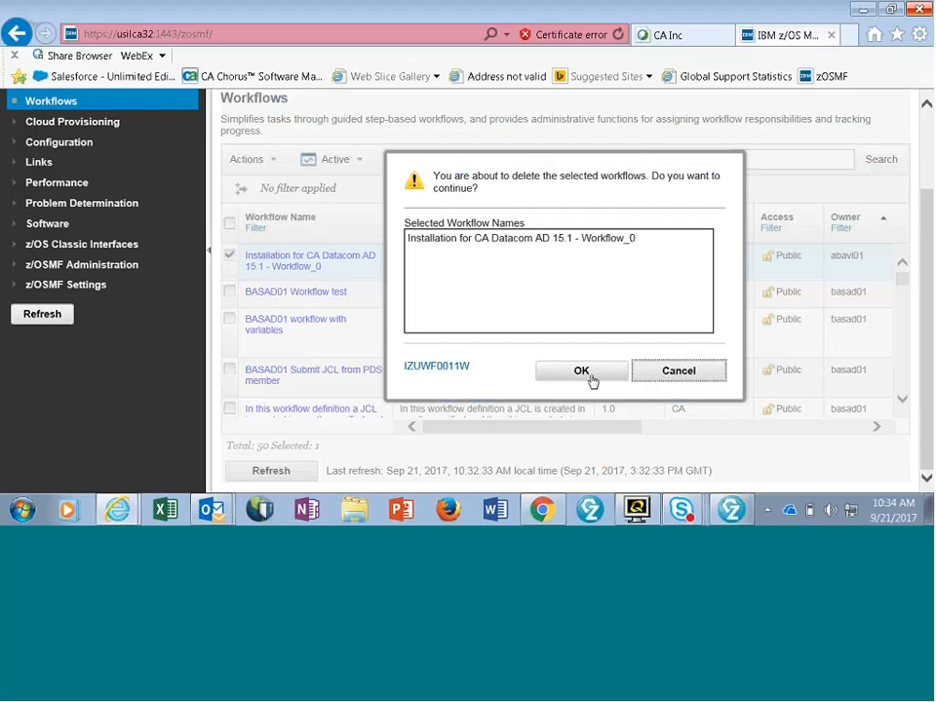
left_click(581, 371)
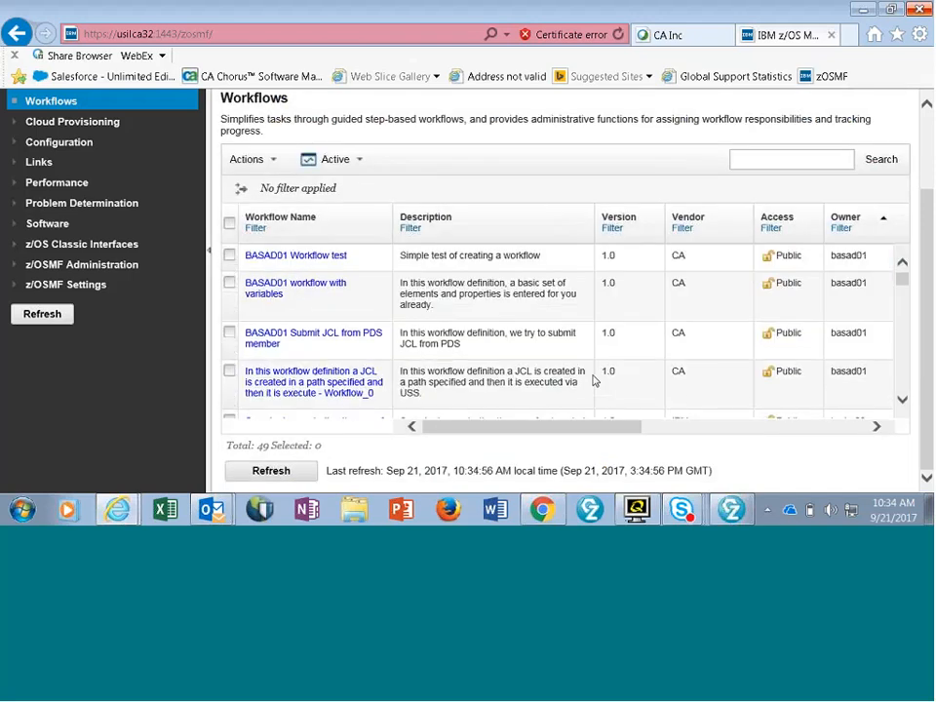
- Start creating a workflow from the definition file workflow_CA_Datacom_AD_15.1.xml on system PLEXC1.CA31 and continue to its details
left_click(270, 160)
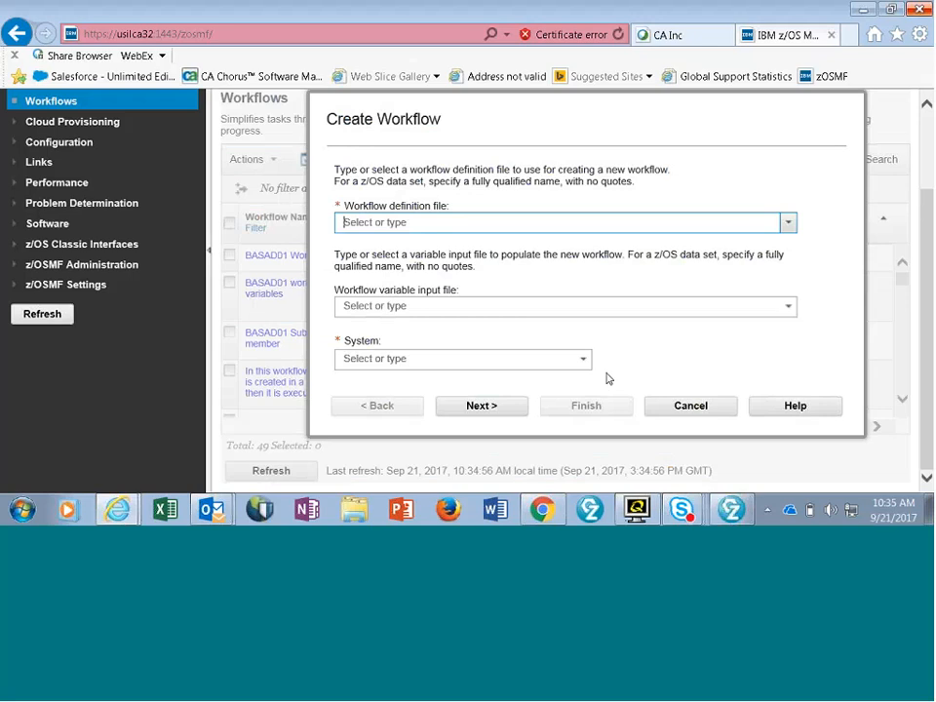
left_click(787, 226)
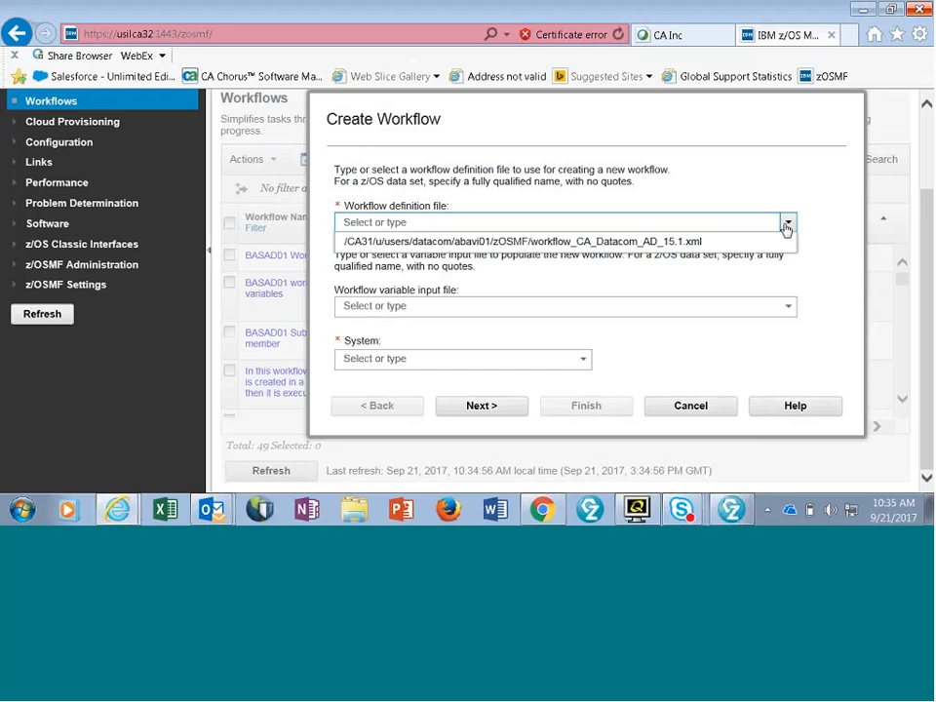
left_click(551, 242)
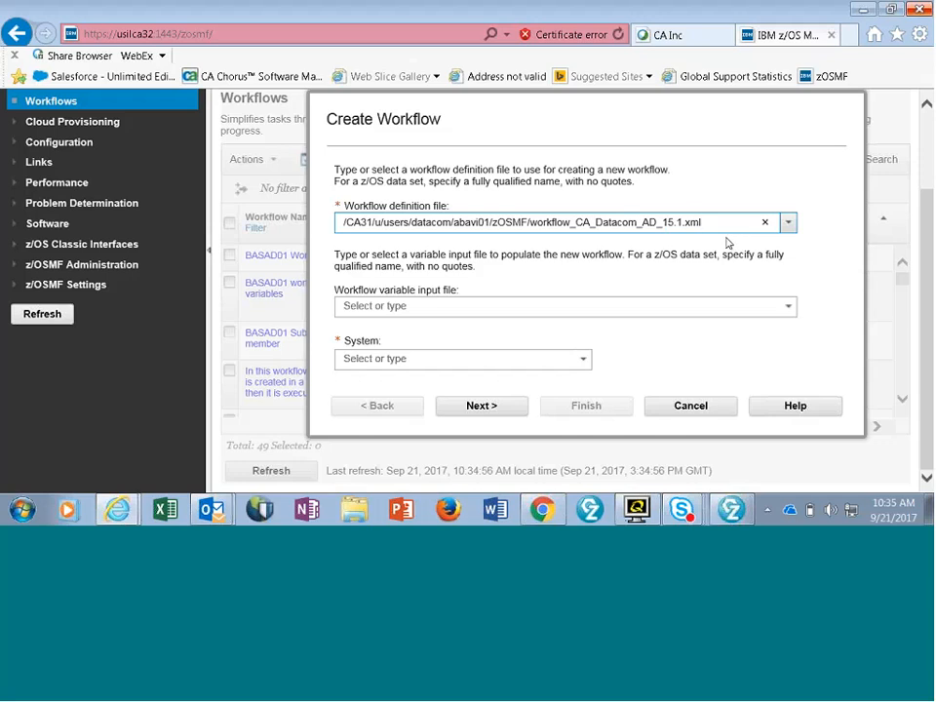
left_click(582, 360)
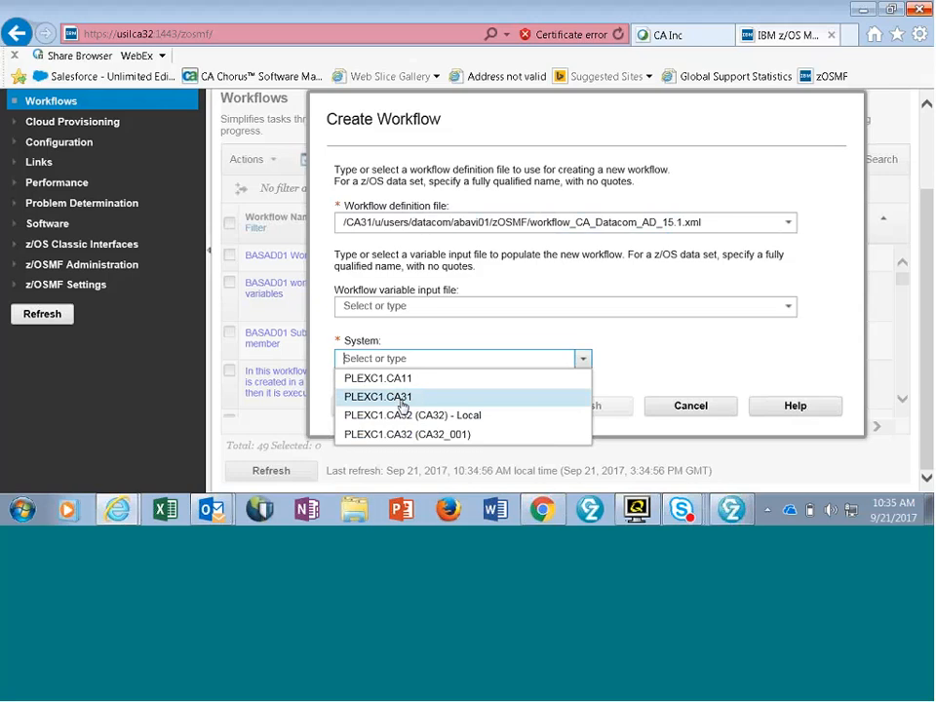
left_click(401, 400)
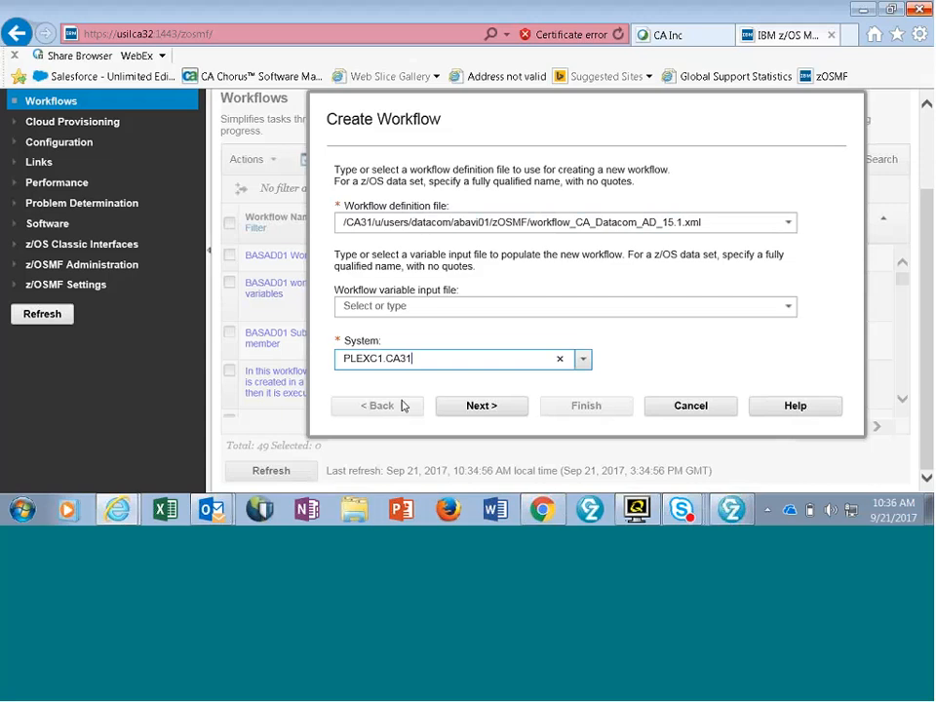
left_click(482, 405)
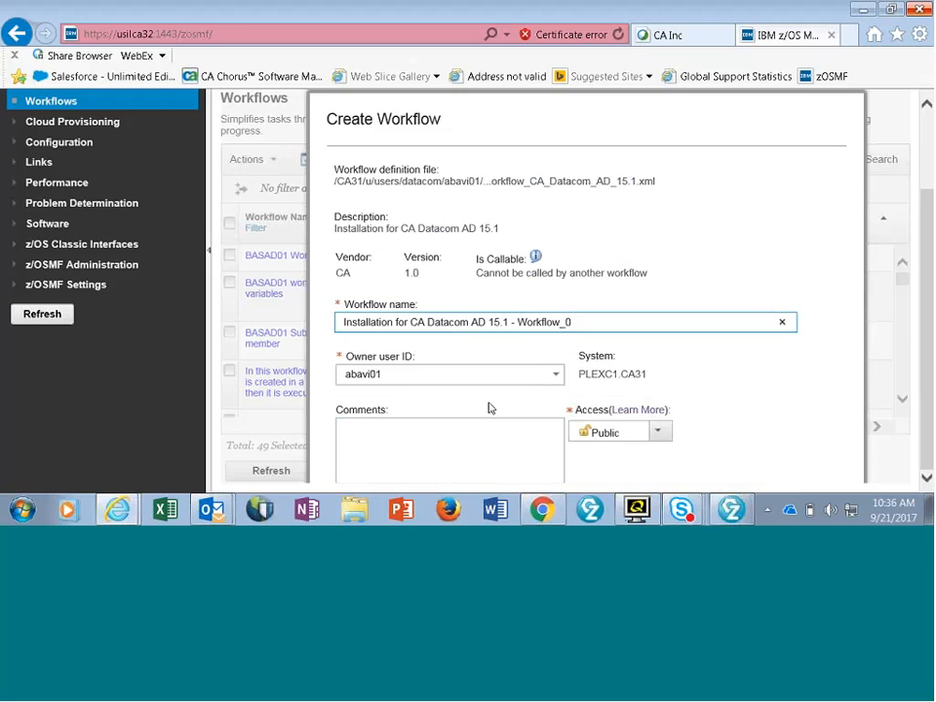
- Enter the workflow comment "Installation of CA Datacom/AD r15"
left_click(392, 433)
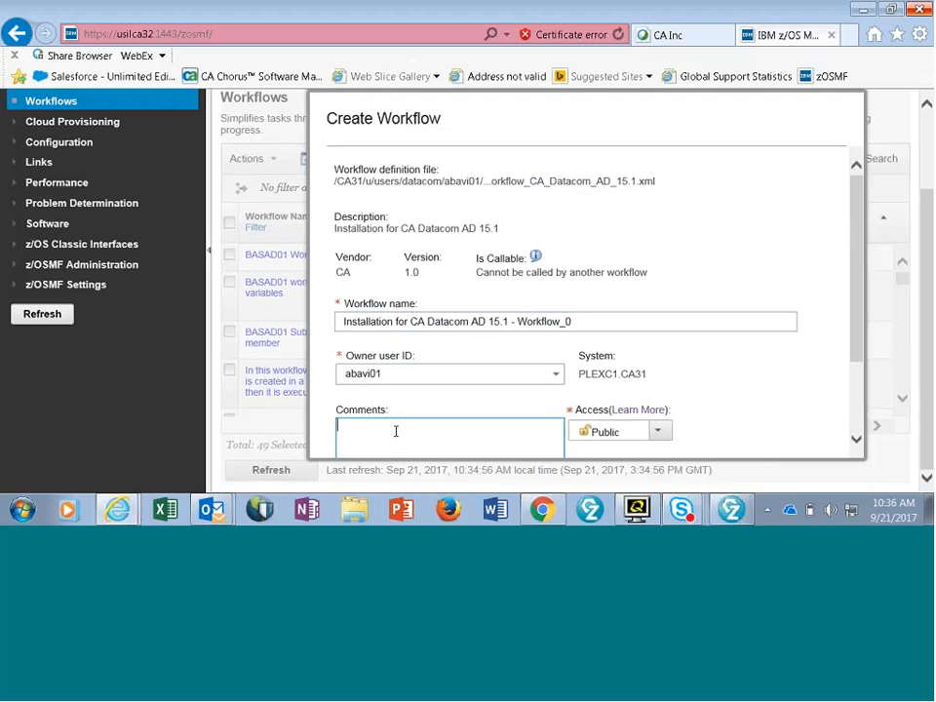
type("Installation of CA Data")
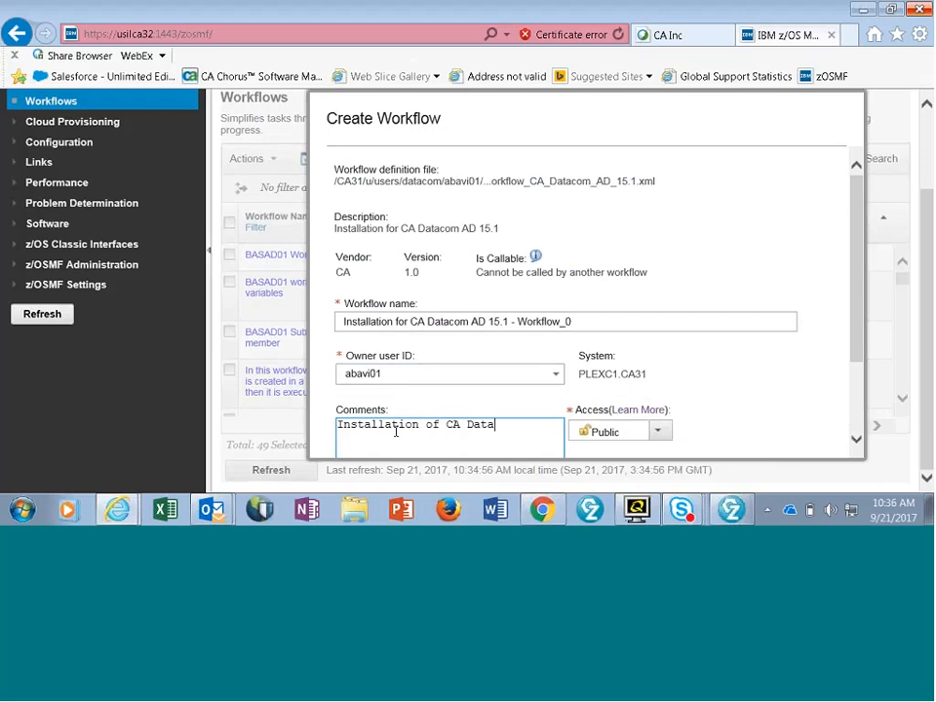
type("/")
type("AD ")
type("r15")
type("com")
- Assign all workflow steps to the owner user ID and finish creating the workflow
scroll(771, 225, "down", 2)
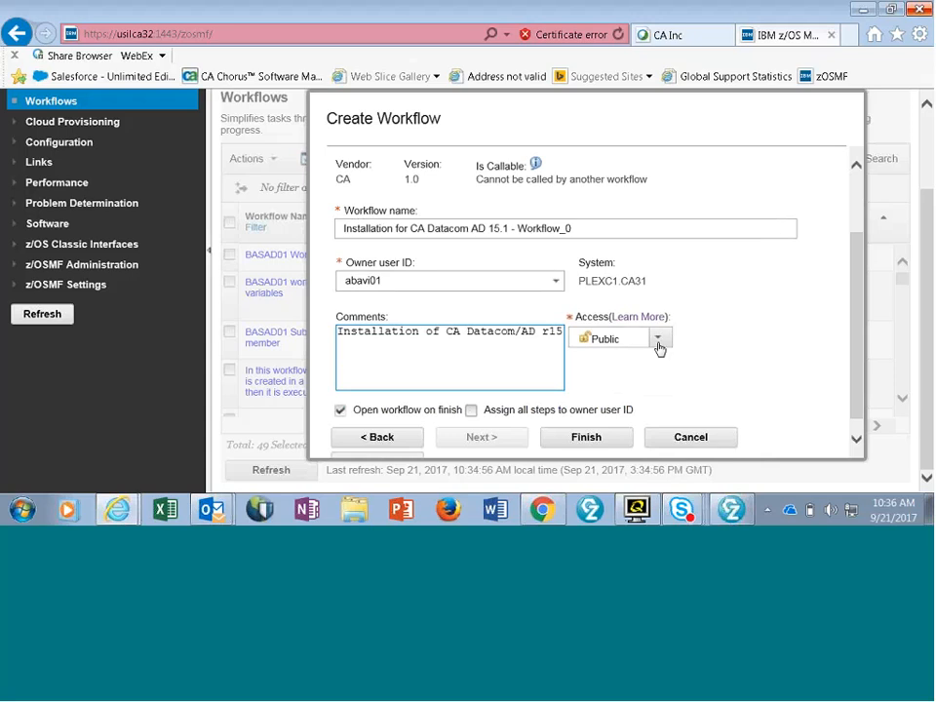
scroll(736, 331, "down", 1)
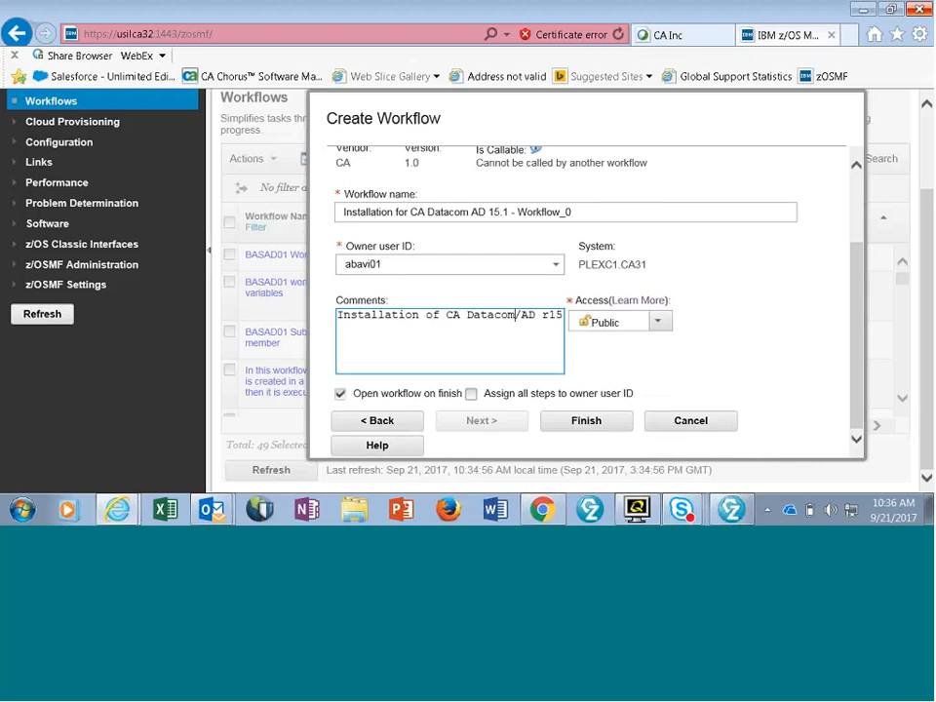
left_click(473, 395)
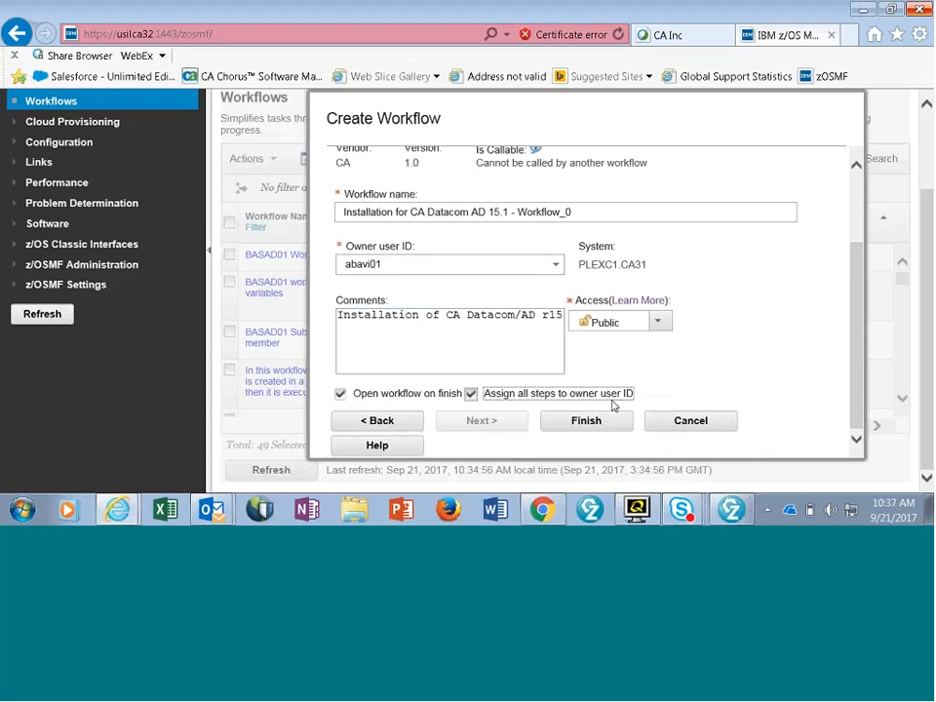
left_click(587, 421)
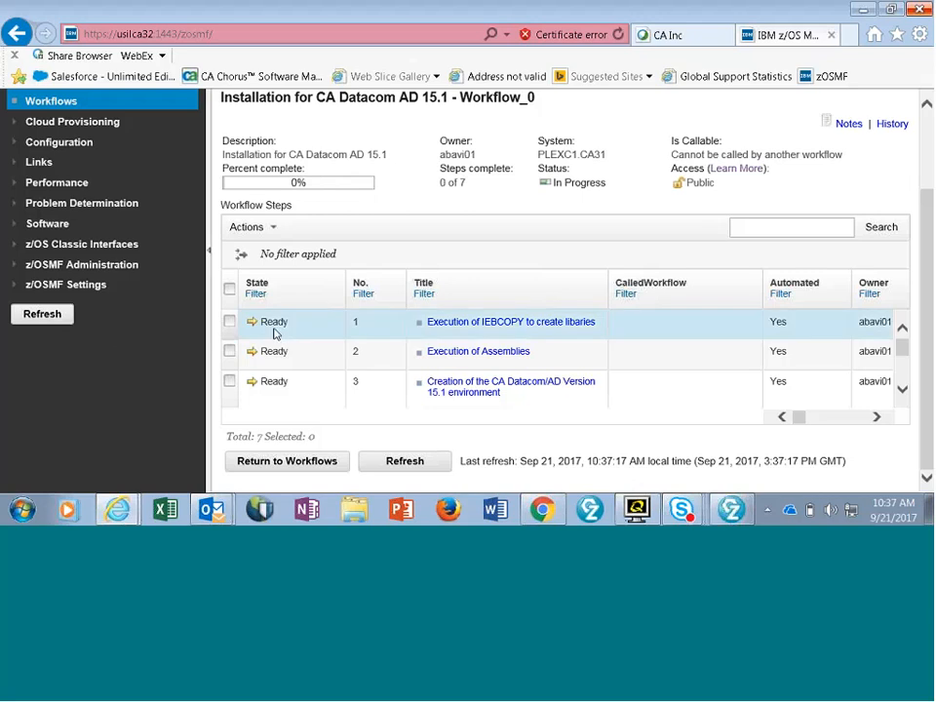
- Start performing workflow step 1, "Execution of IEBCOPY to create libaries", and set the INSTJCL library HLQ to DCMQA.ZOSMF
left_click(230, 321)
left_click(522, 324)
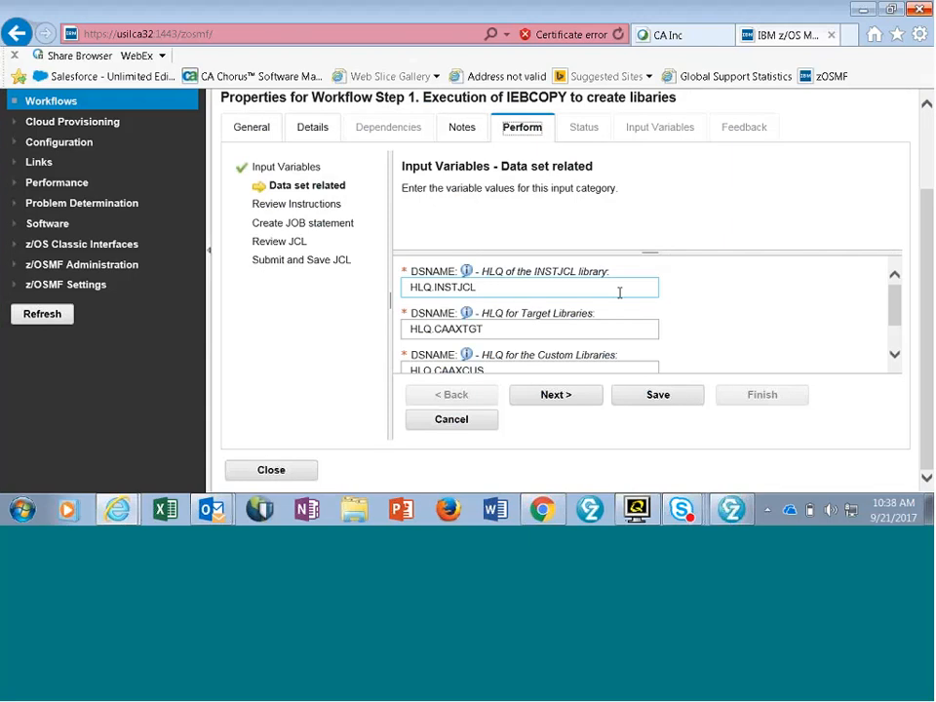
left_click(413, 287)
left_click_drag(413, 289, 527, 278)
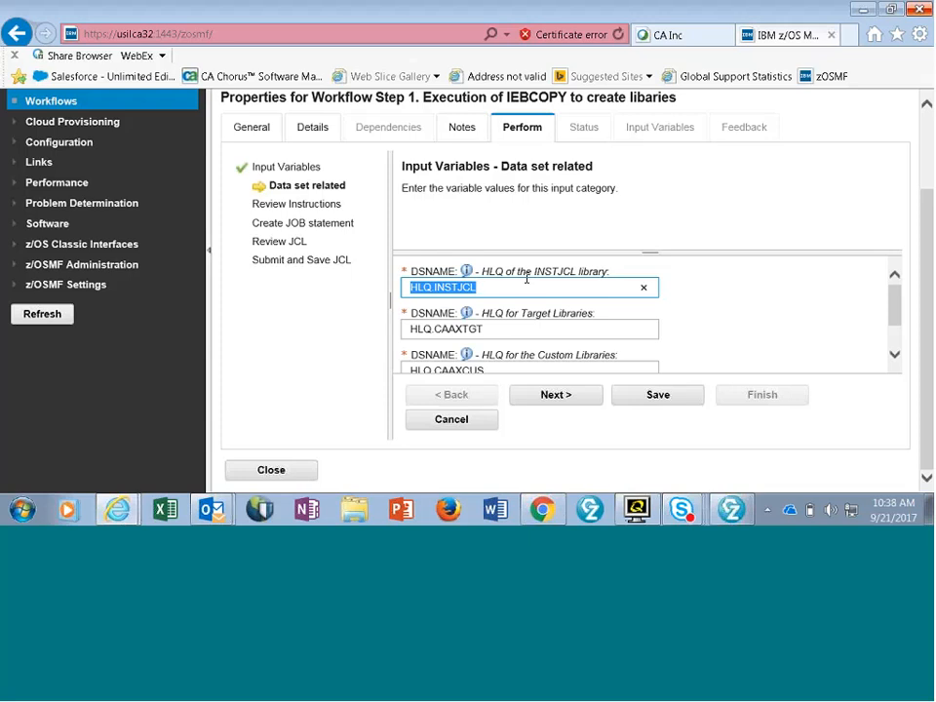
type("DCMQA")
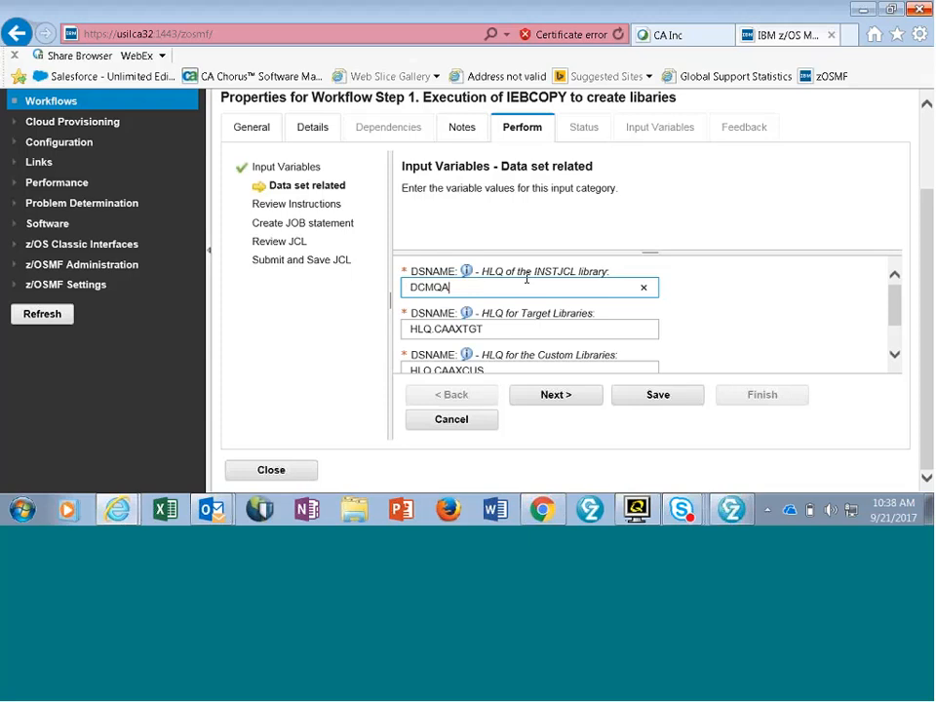
type(".")
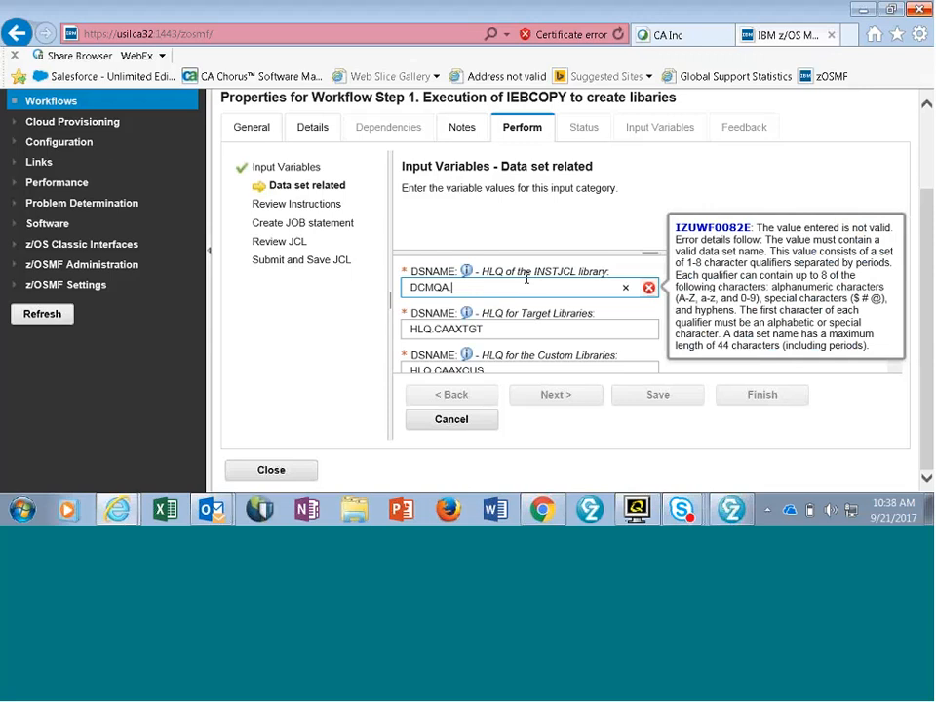
type("ZOSMF")
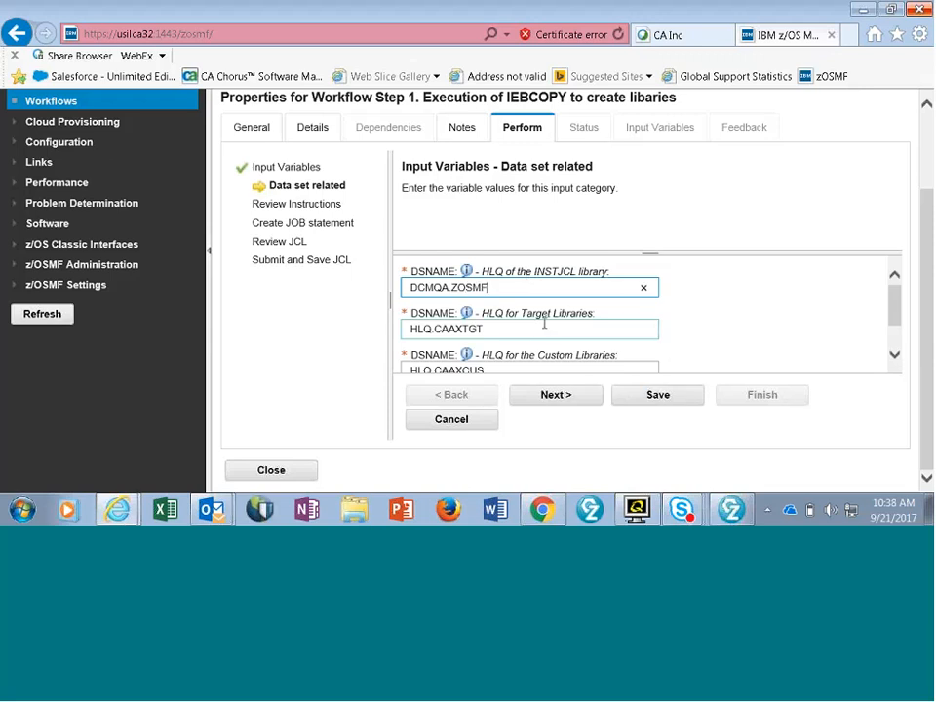
- Switch to the QWS3270 terminal, list data sets matching DCMQA.AX15T0.ZOS*, and copy the prefix DCMQA.AX15T0.ZOSMF
key("alt+Tab")
key("alt+Tab")
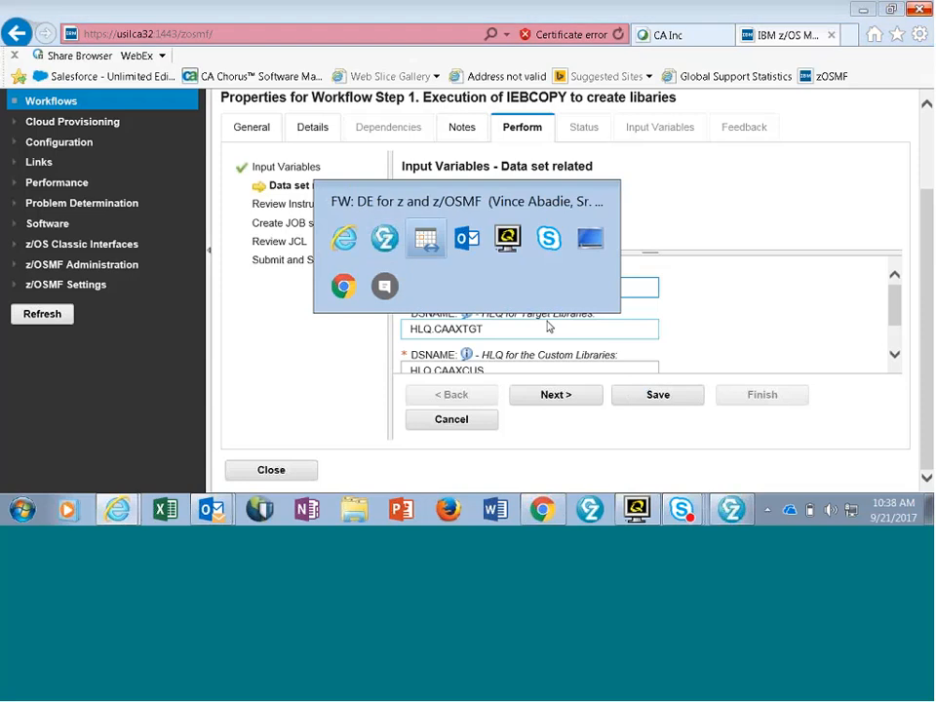
left_click(516, 236)
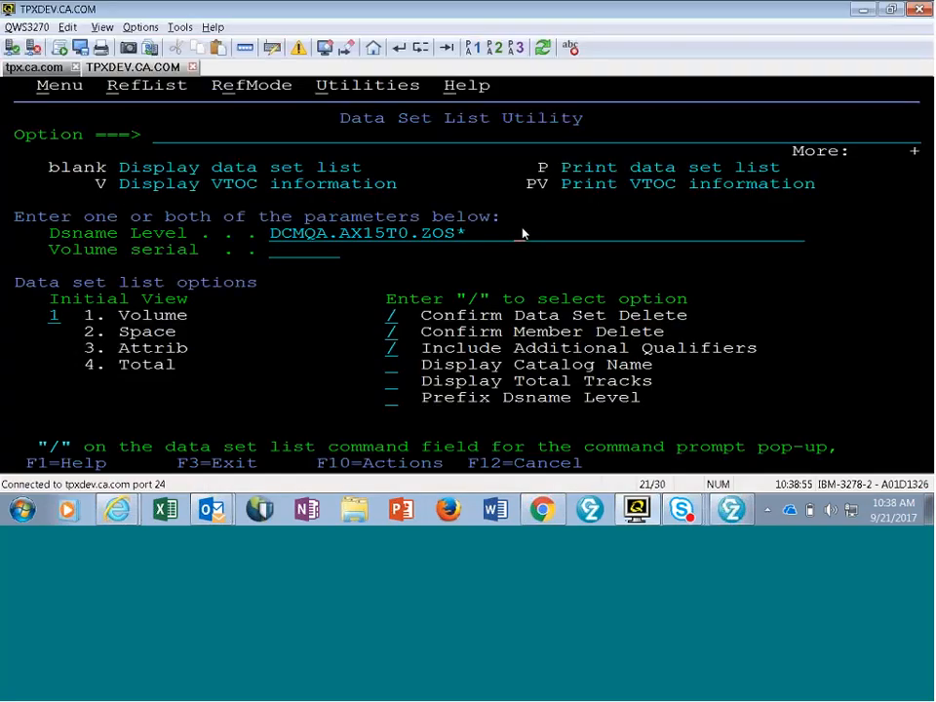
key("Return")
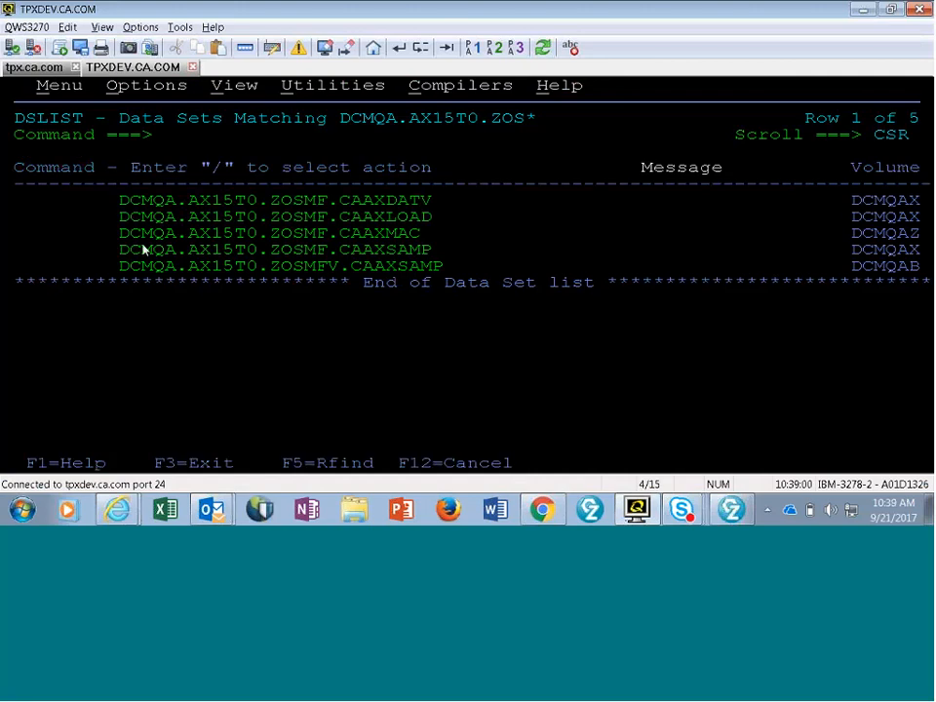
left_click_drag(119, 233, 322, 236)
key("ctrl+c")
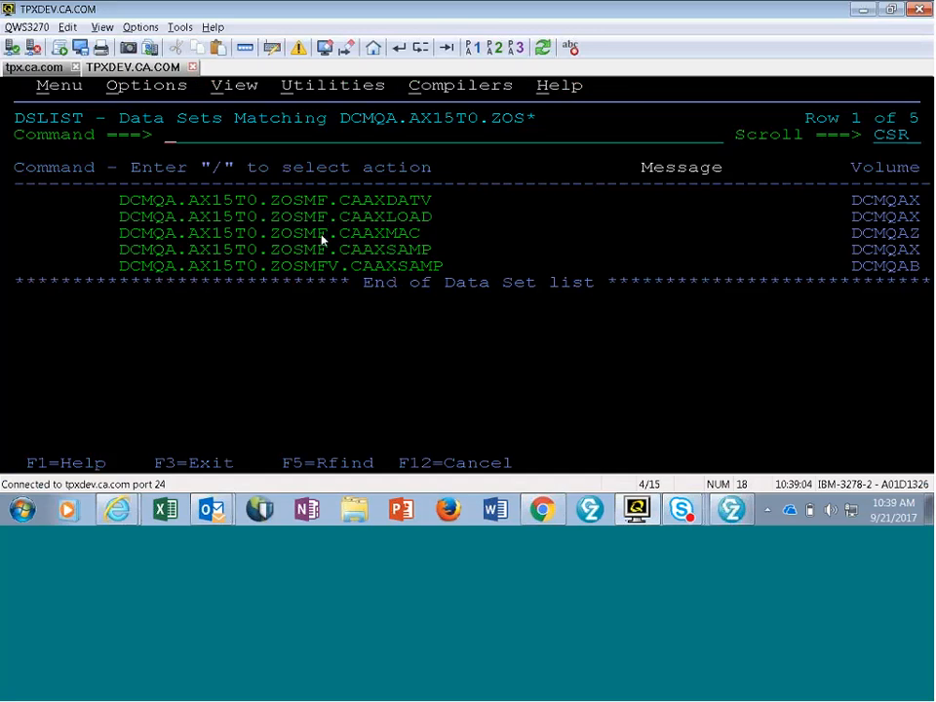
- Switch back to z/OSMF in the browser and set the HLQ for Target Libraries to the copied DCMQA.AX15T0.ZOSMF
key("alt+Tab")
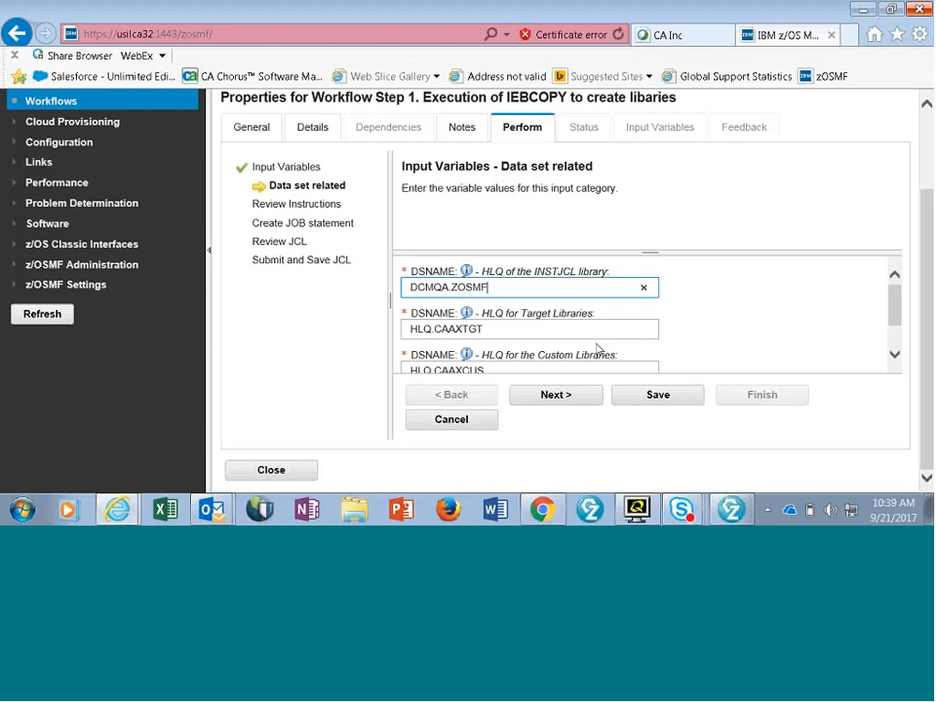
left_click_drag(410, 329, 511, 330)
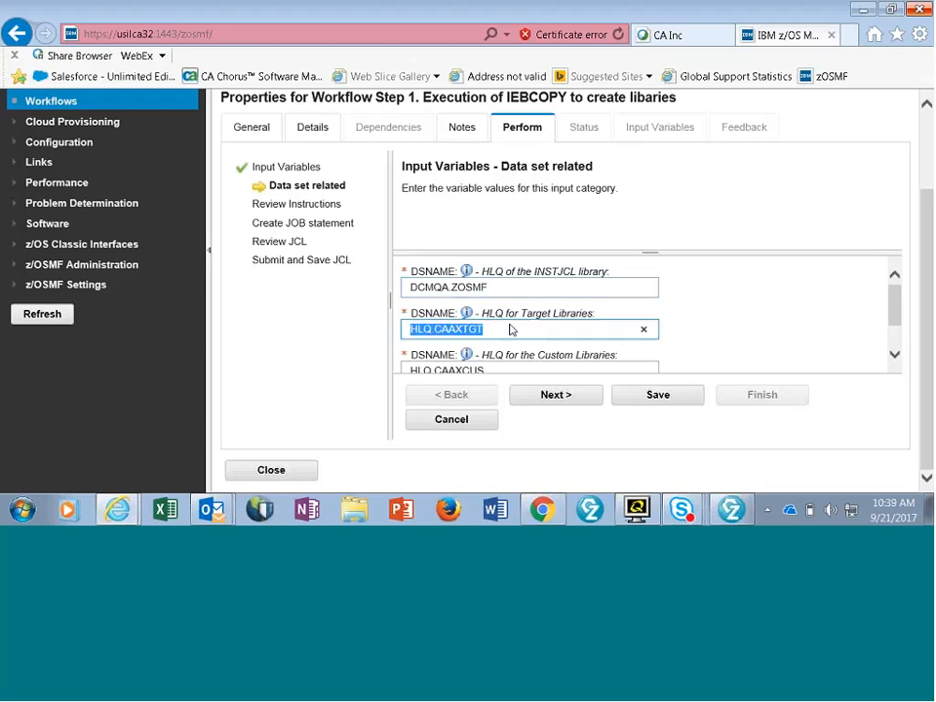
key("ctrl+v")
scroll(699, 308, "down", 2)
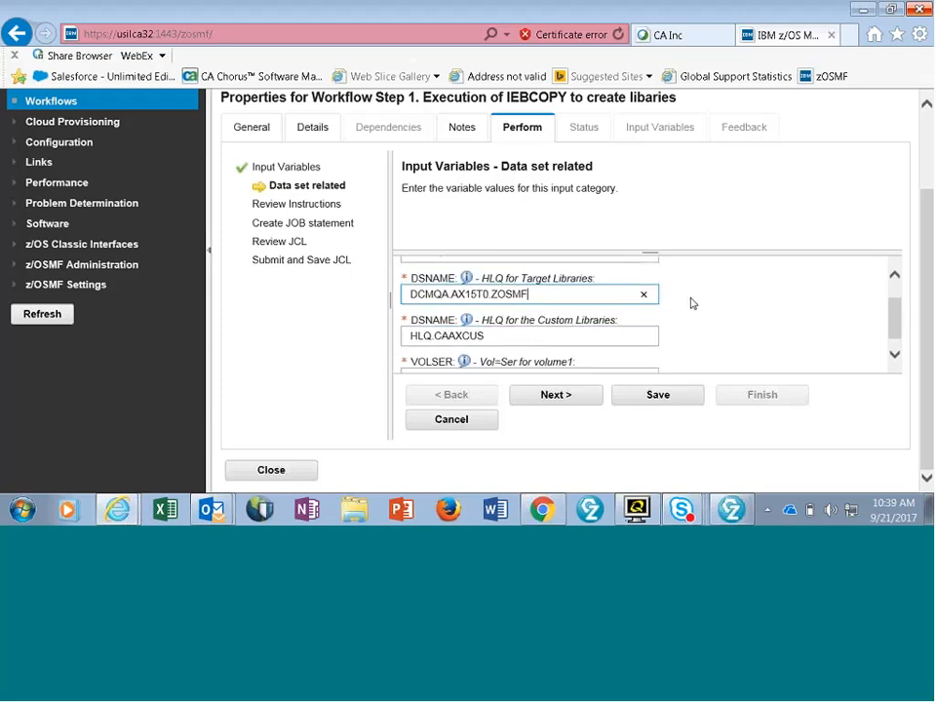
- Copy the INSTJCL library HLQ, DCMQA.ZOSMF, into the HLQ for the Custom Libraries
scroll(702, 306, "up", 1)
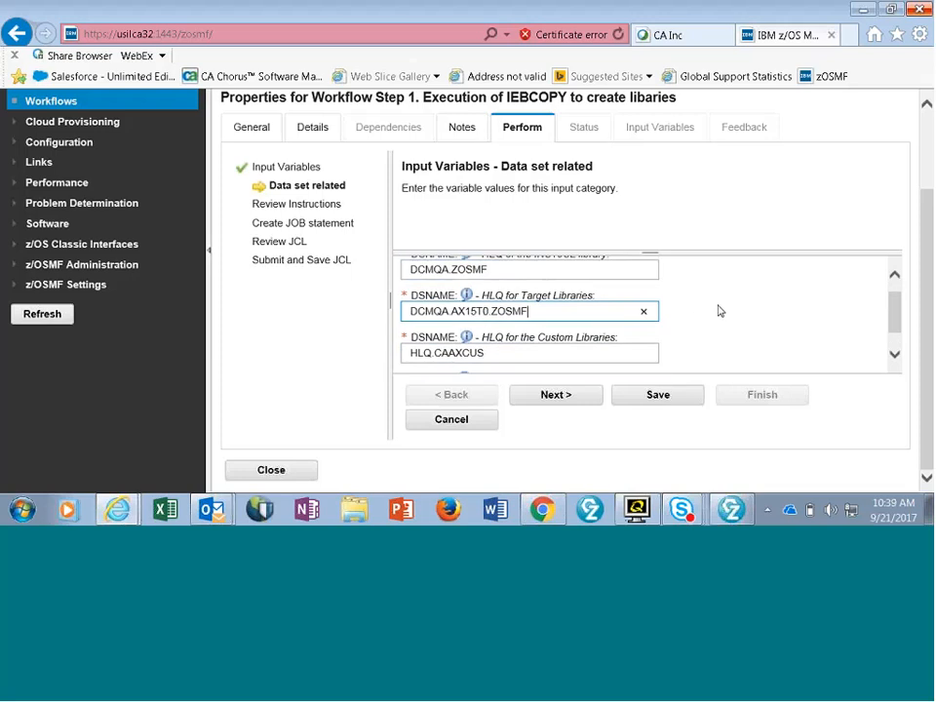
left_click(411, 272)
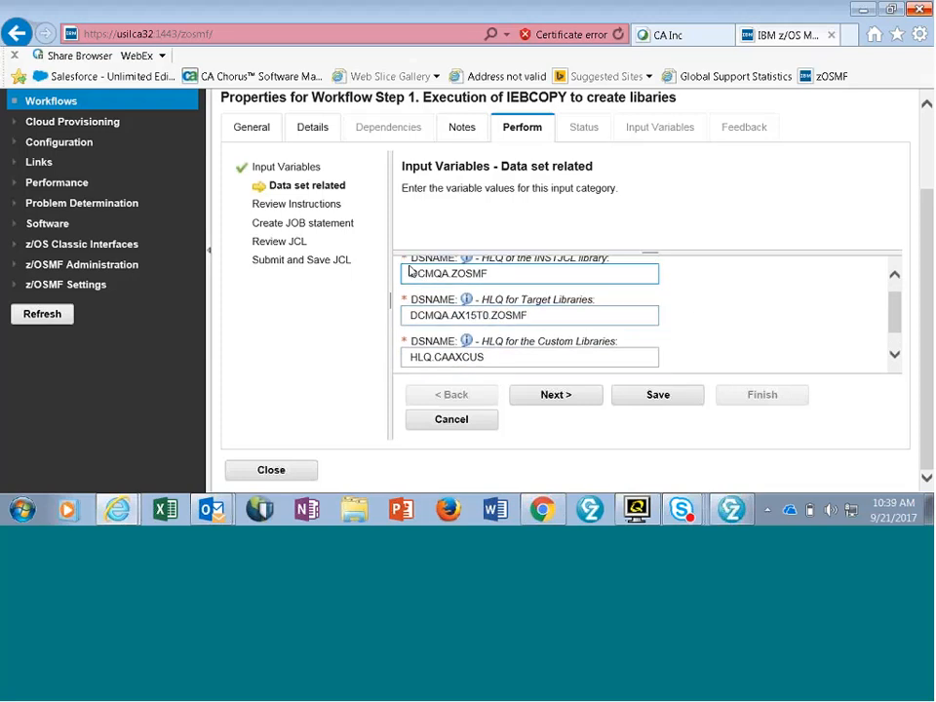
left_click_drag(410, 273, 501, 267)
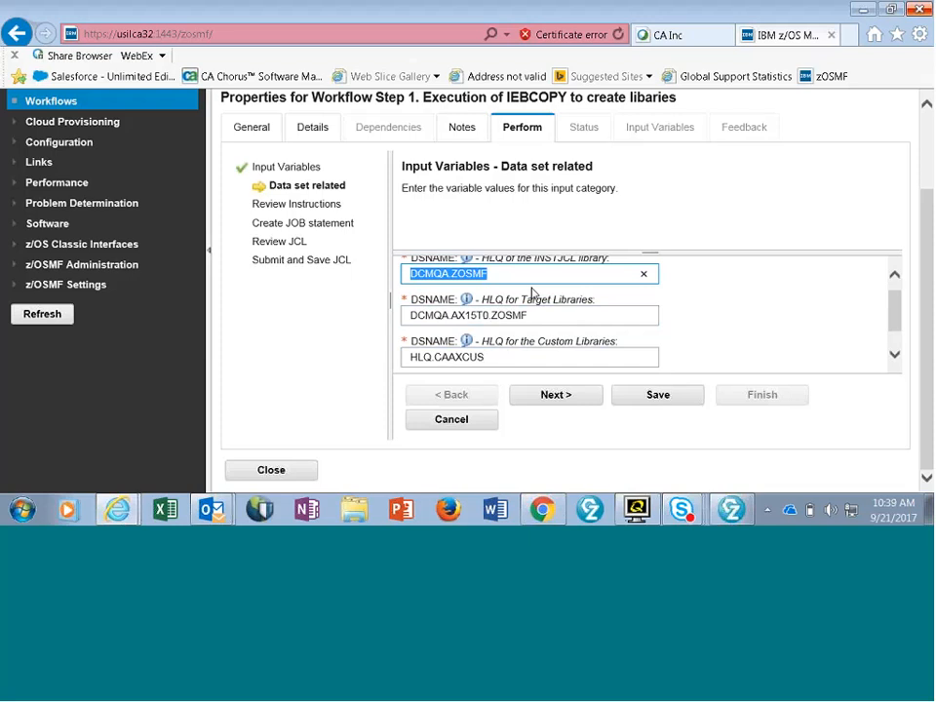
scroll(533, 292, "down", 2)
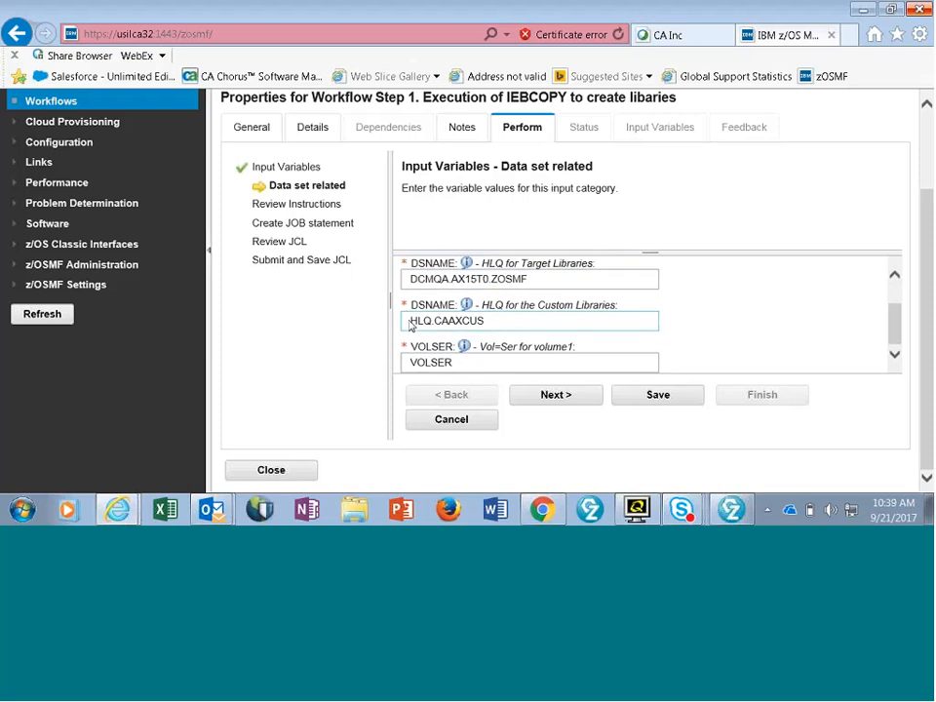
left_click_drag(410, 326, 557, 308)
key("ctrl+v")
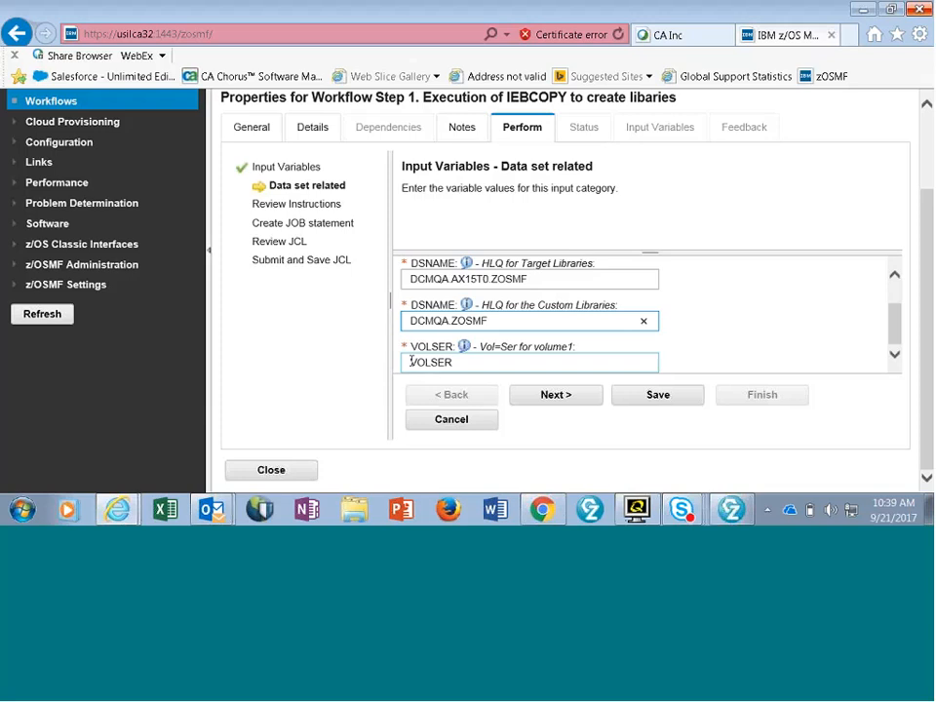
- Set the volume1 VOLSER to DCMQAX and proceed past the instructions to the JOB statement
left_click_drag(410, 361, 505, 362)
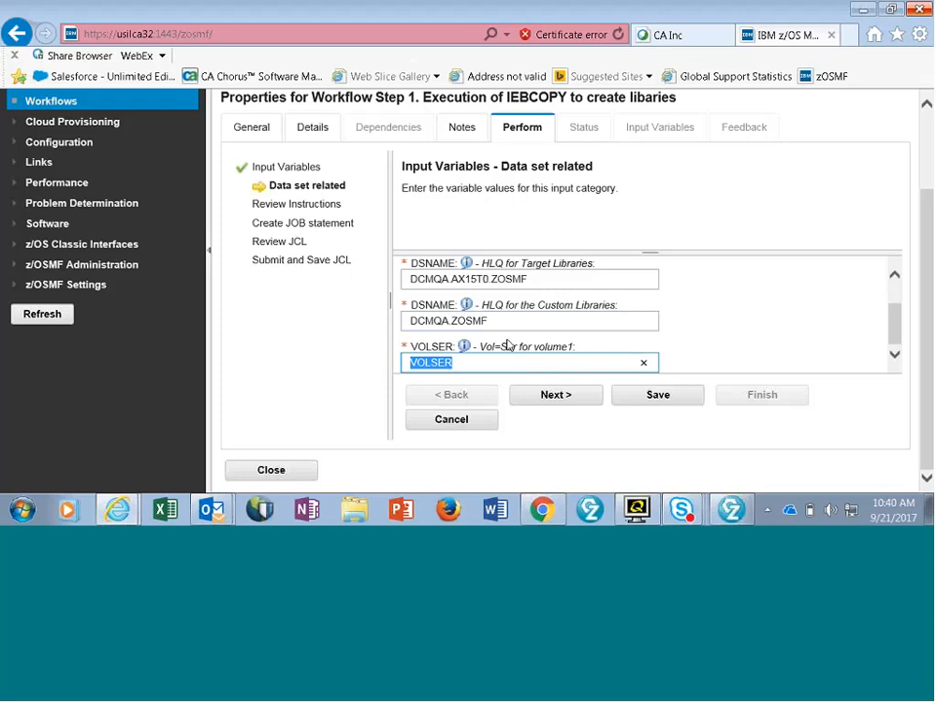
type("DCMQAX")
left_click(557, 398)
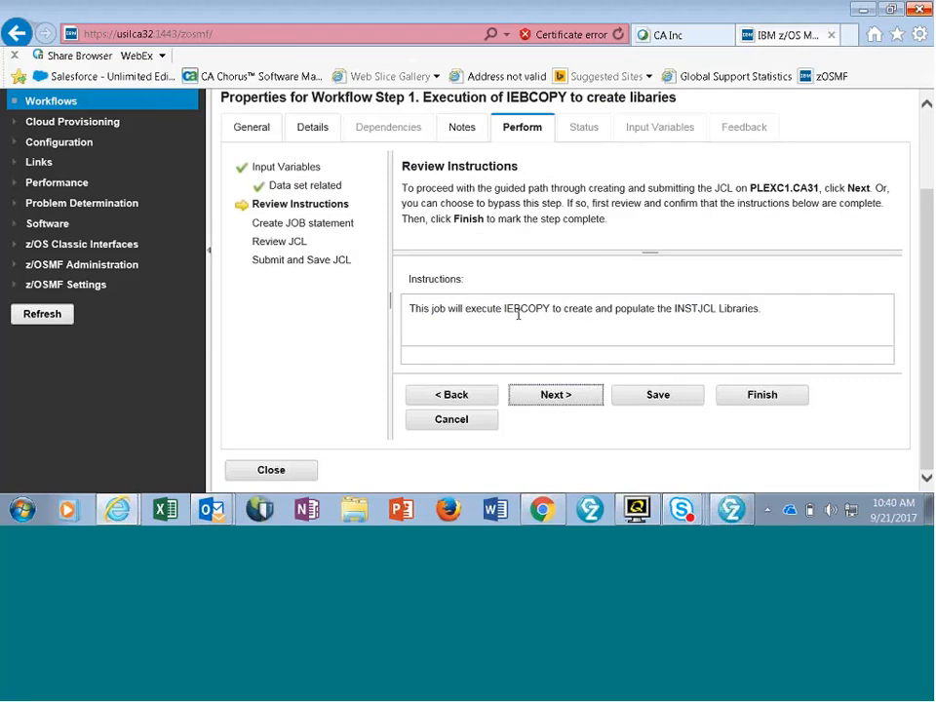
left_click(555, 395)
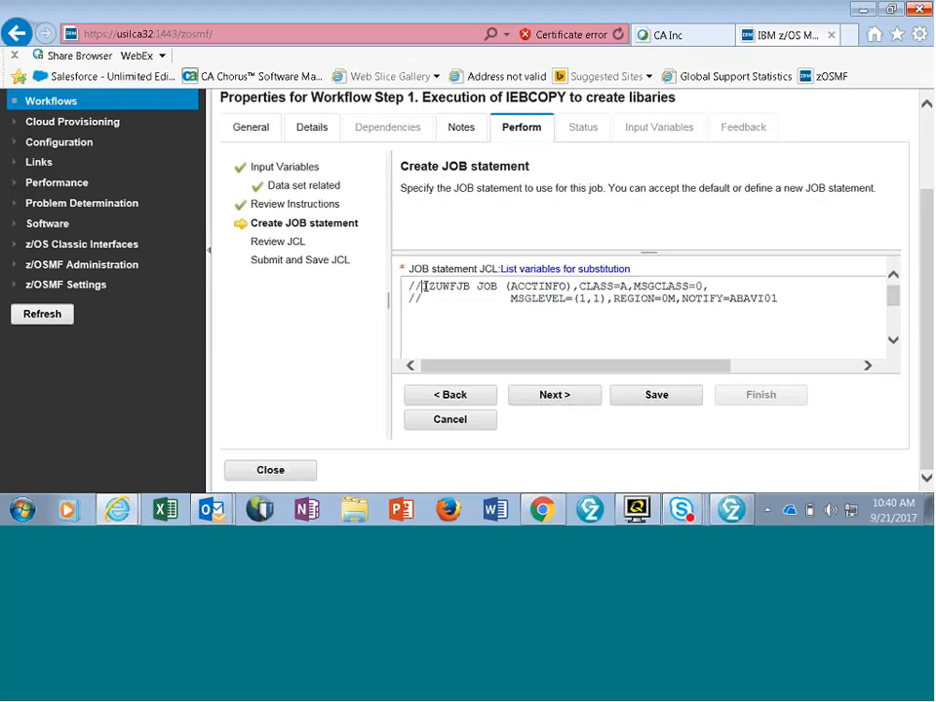
- Rename the job in the JOB statement to AXCUS00 and replace the ACCTINFO placeholder with the account number
left_click_drag(425, 287, 473, 285)
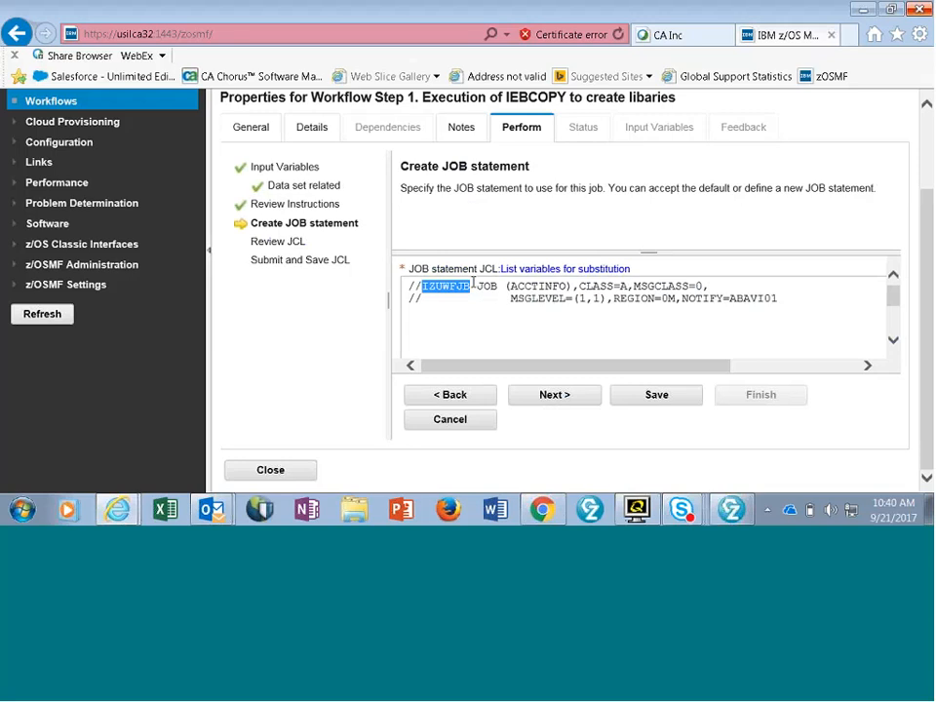
type("AX")
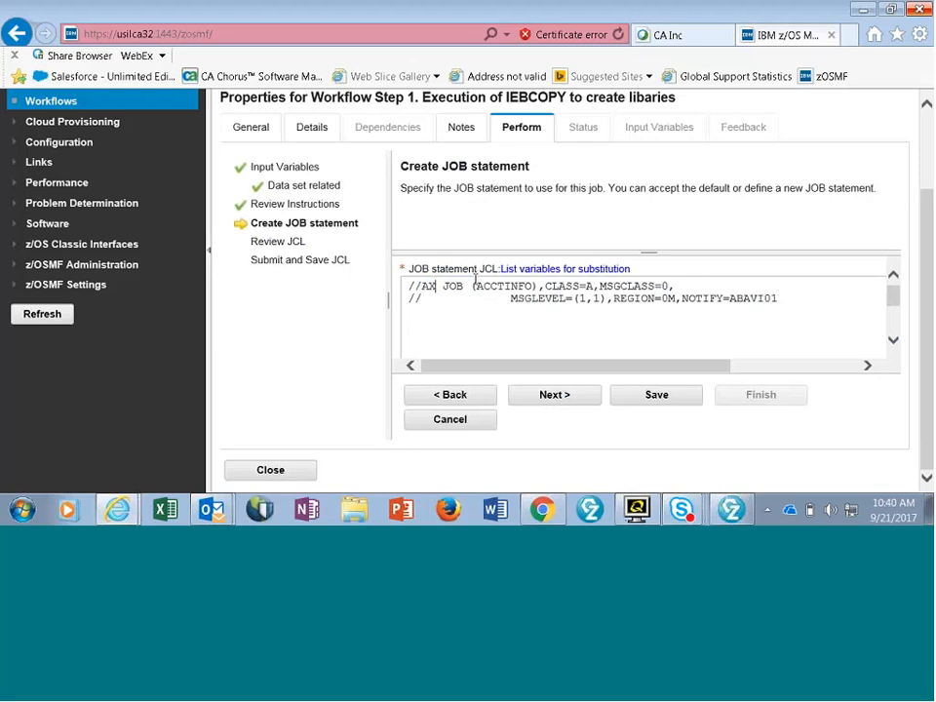
type("CUS")
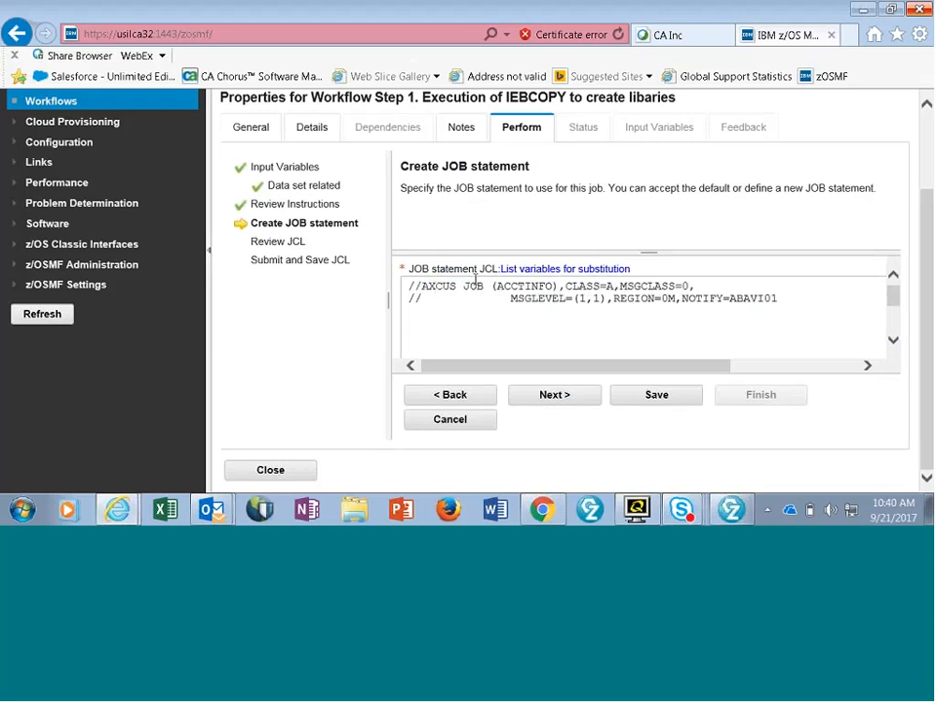
type("00")
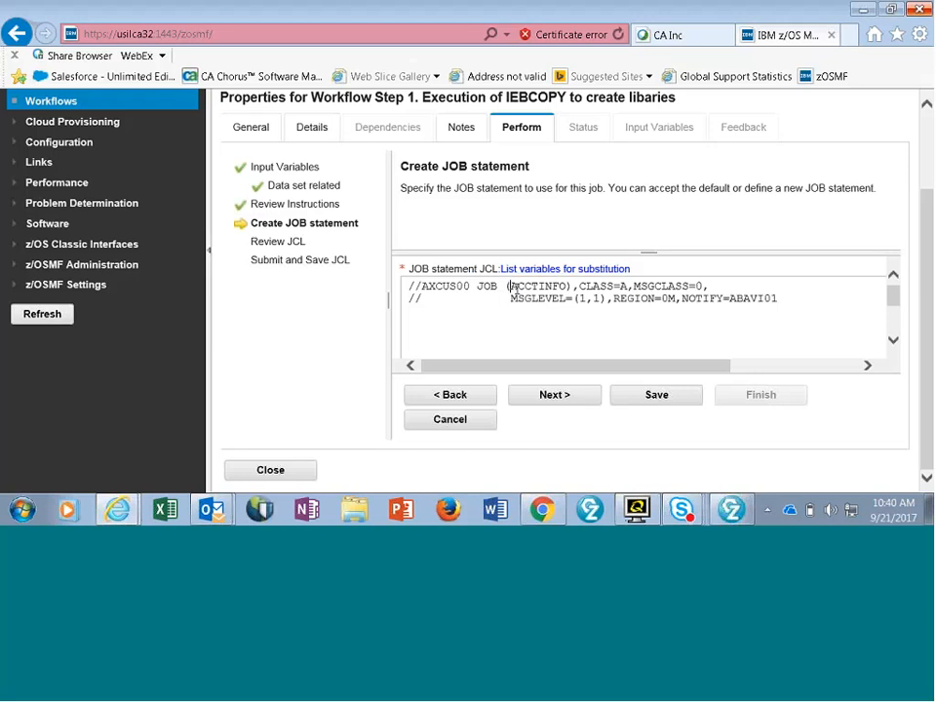
left_click_drag(509, 287, 577, 293)
type("12)")
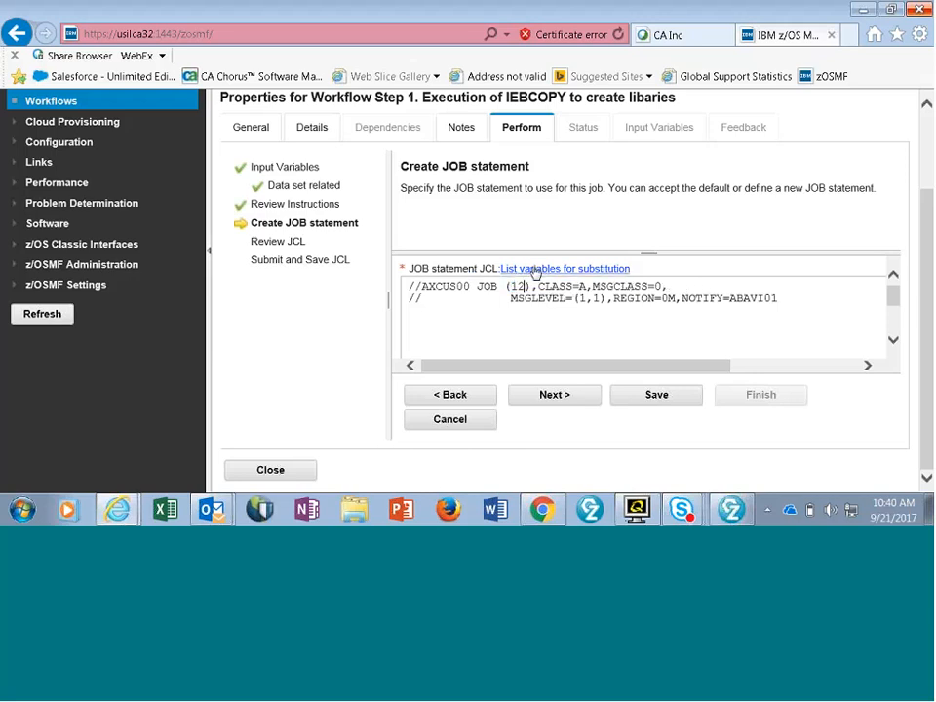
type("540")
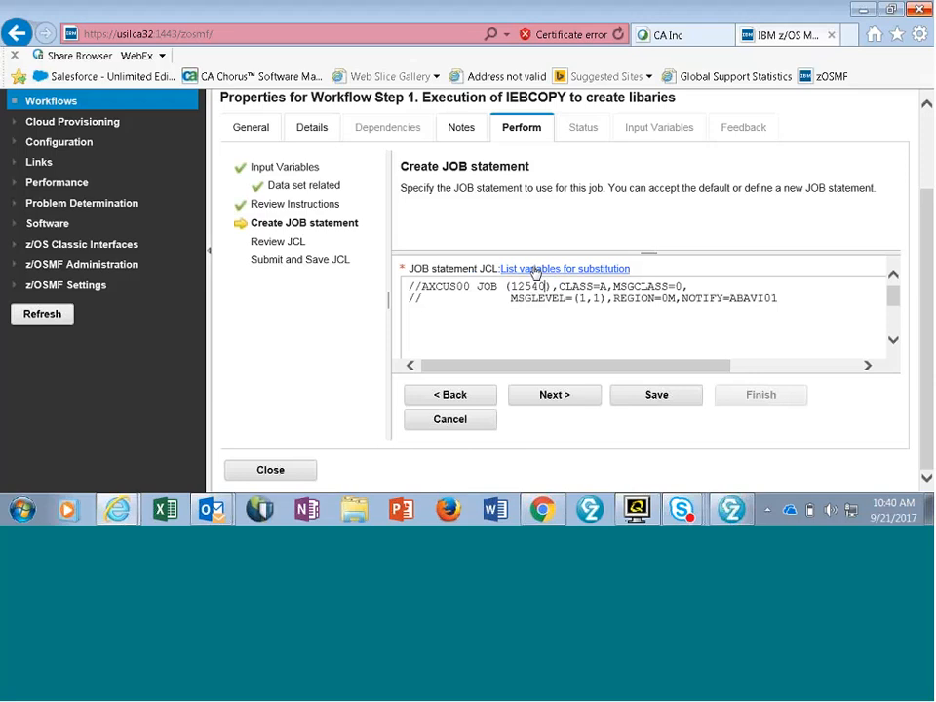
type("1000")
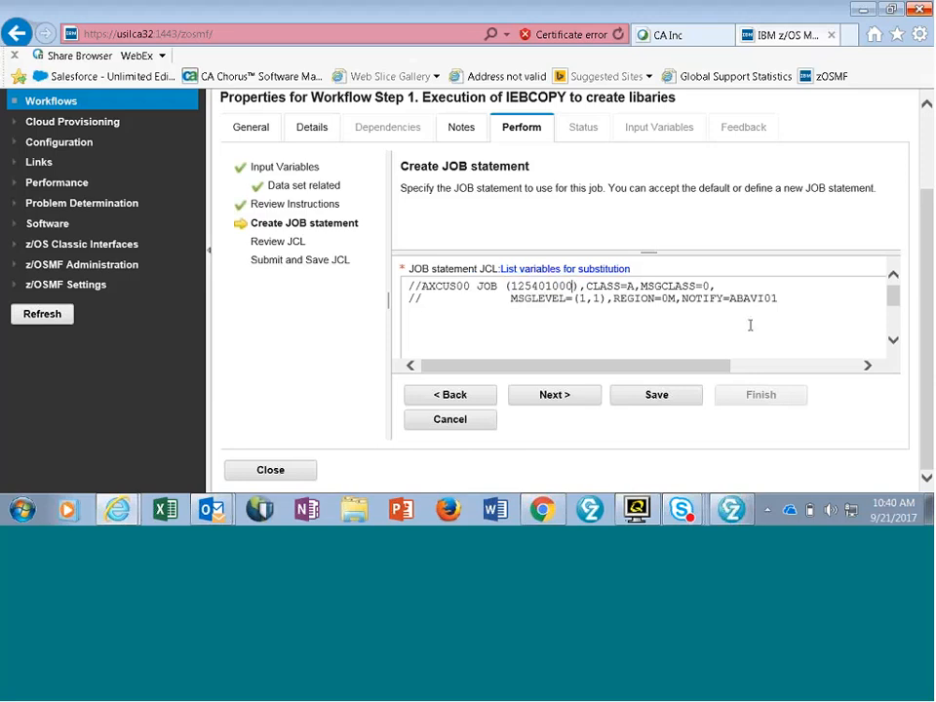
- Set MSGCLASS to X in the JOB statement, save it, and continue to the JCL review
double_click(707, 285)
type("X")
left_click(651, 396)
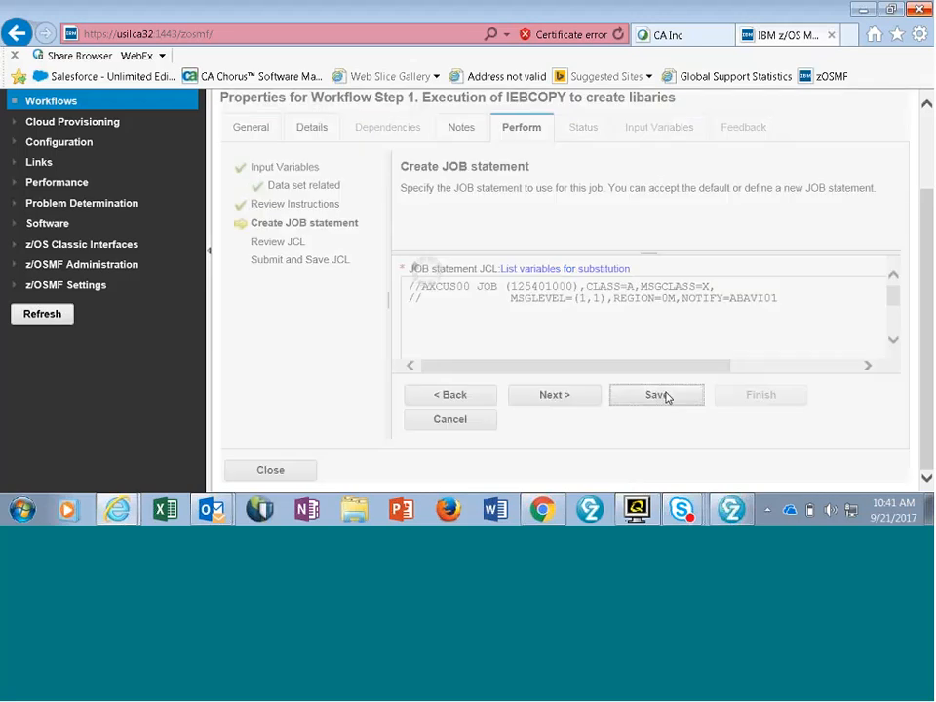
left_click(566, 394)
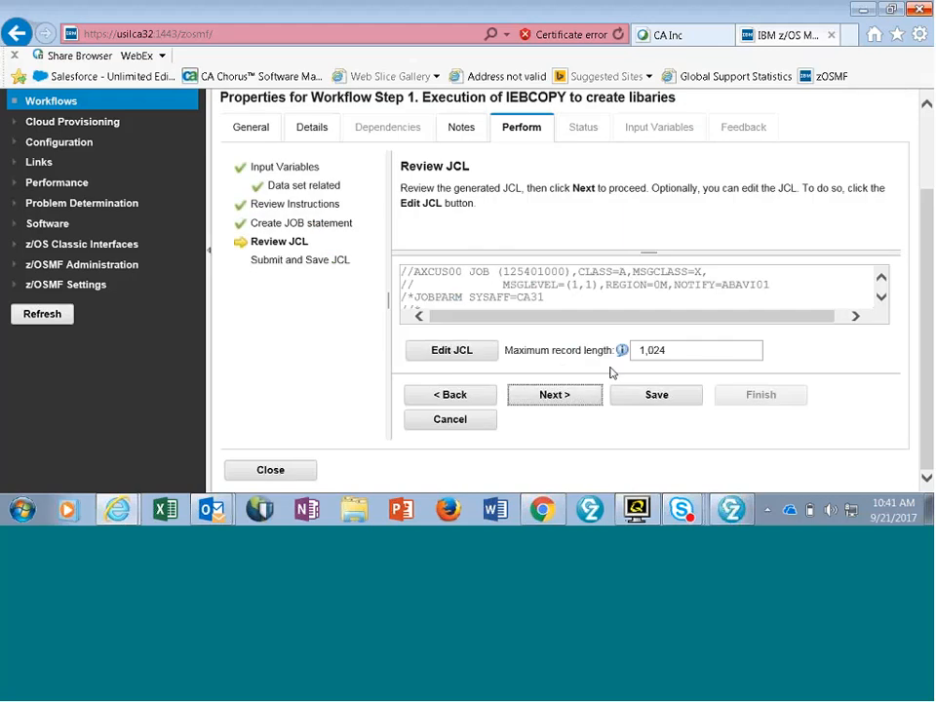
- Set the generated JCL's maximum record length to 80 and save the step
left_click(644, 349)
double_click(644, 349)
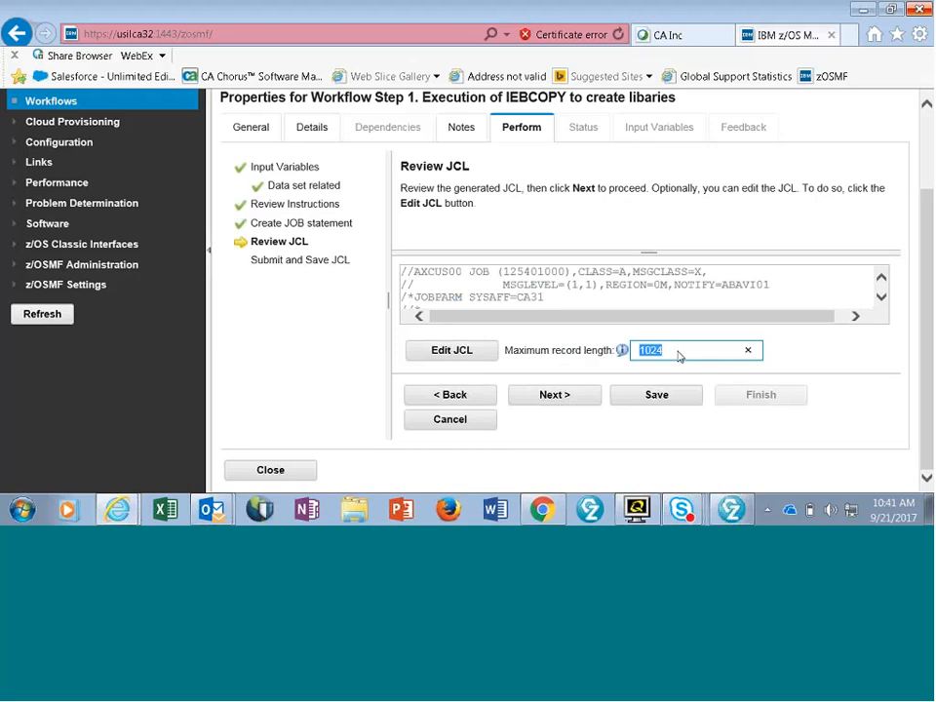
type("80")
left_click(655, 400)
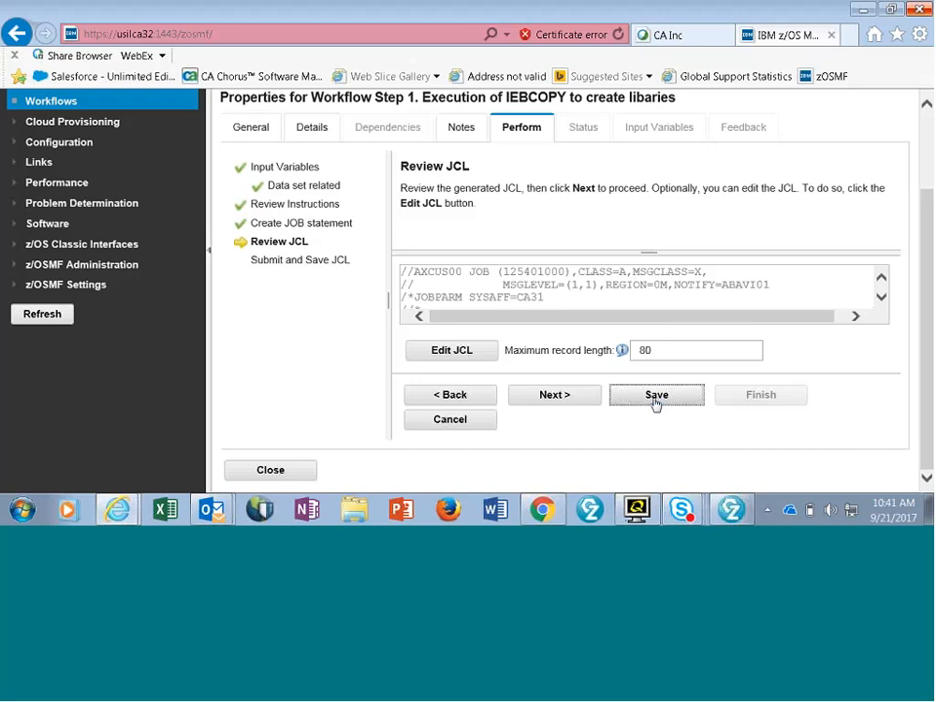
- Read through the generated JCL's opening comments and enlarge the JCL viewing area
left_click(880, 296)
left_click(880, 296)
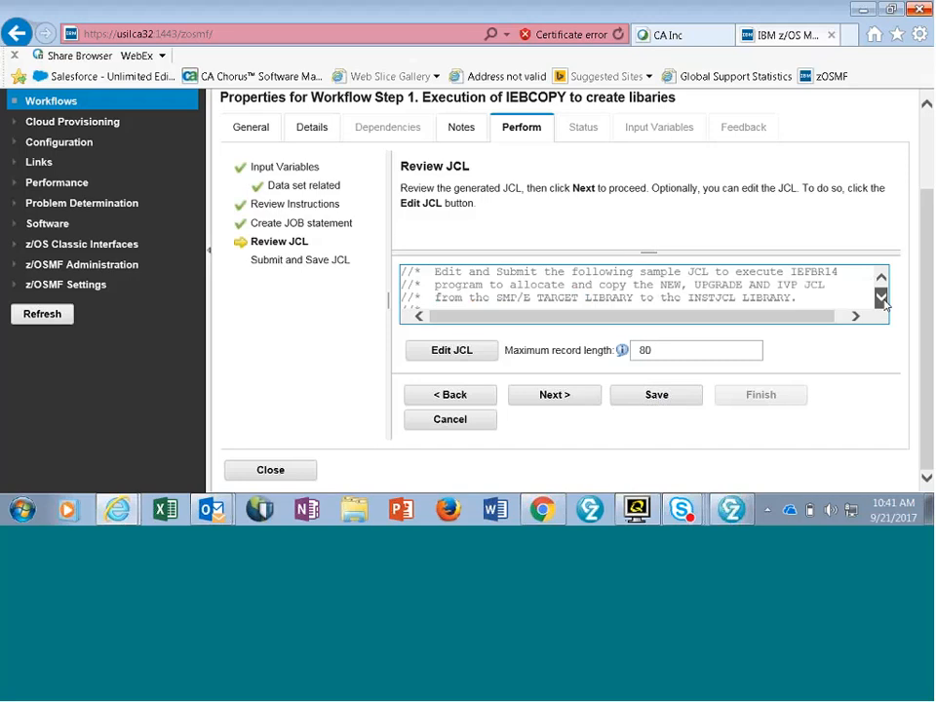
left_click(881, 297)
left_click(881, 297)
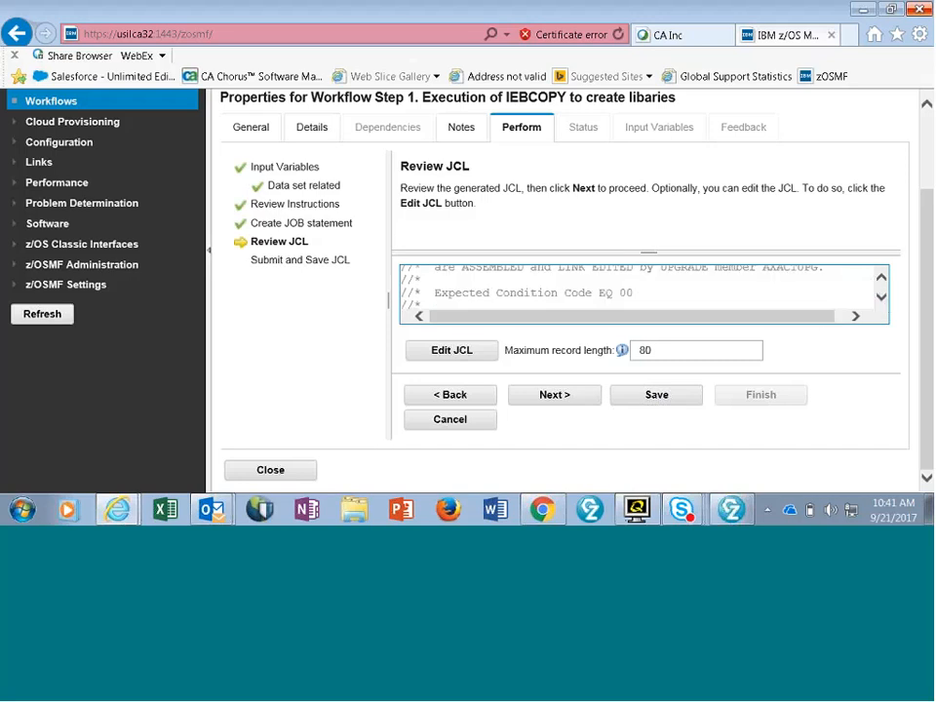
left_click_drag(734, 253, 745, 191)
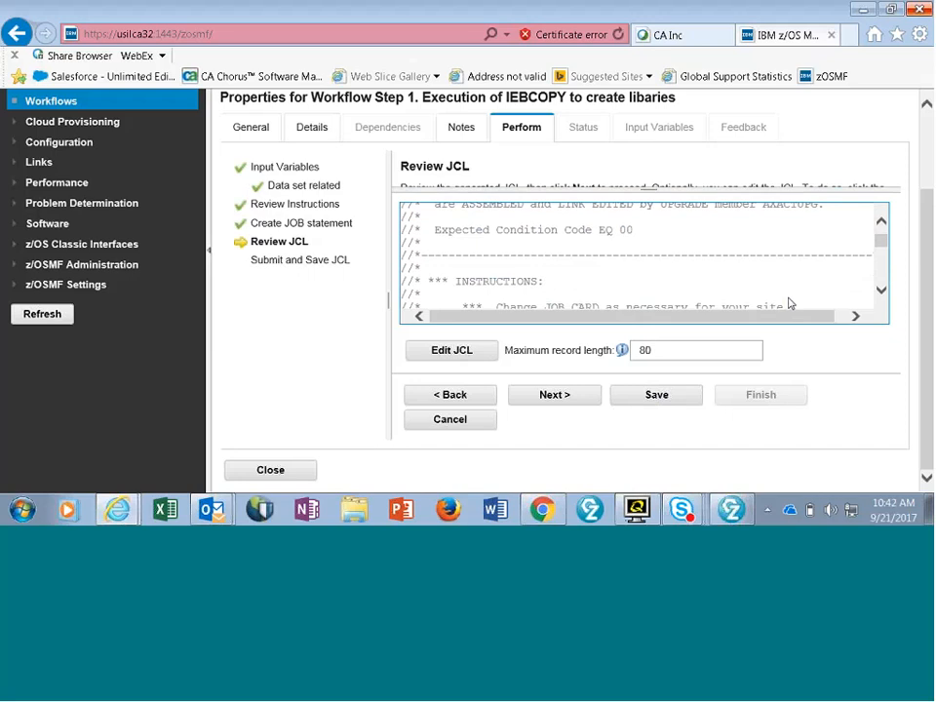
- Read the generated JCL's global-change instructions and the DELLIB statements that delete the existing libraries
left_click(880, 290)
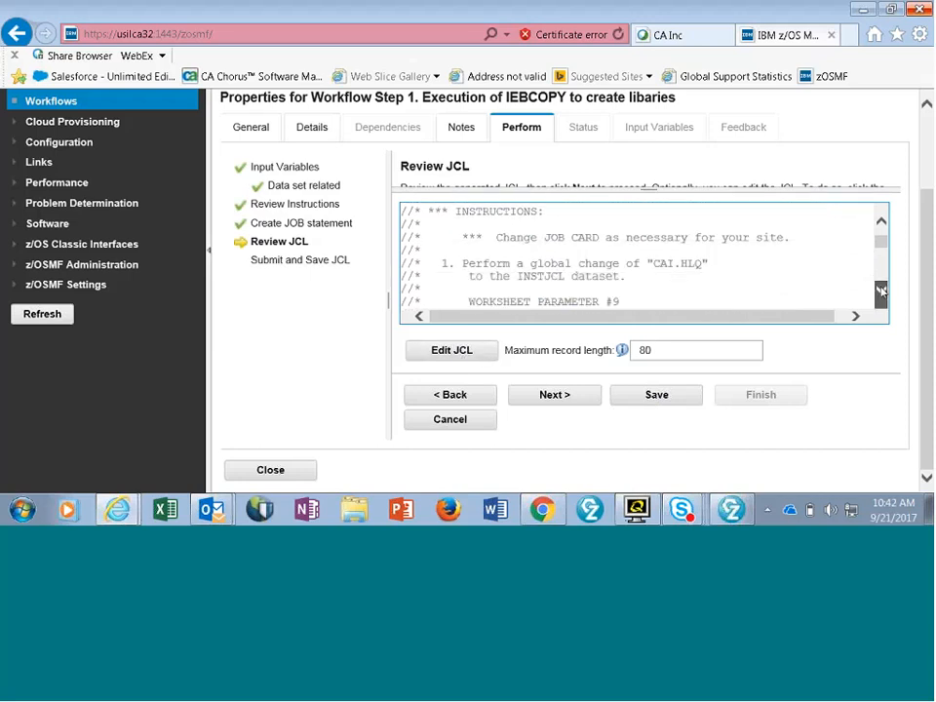
left_click(882, 291)
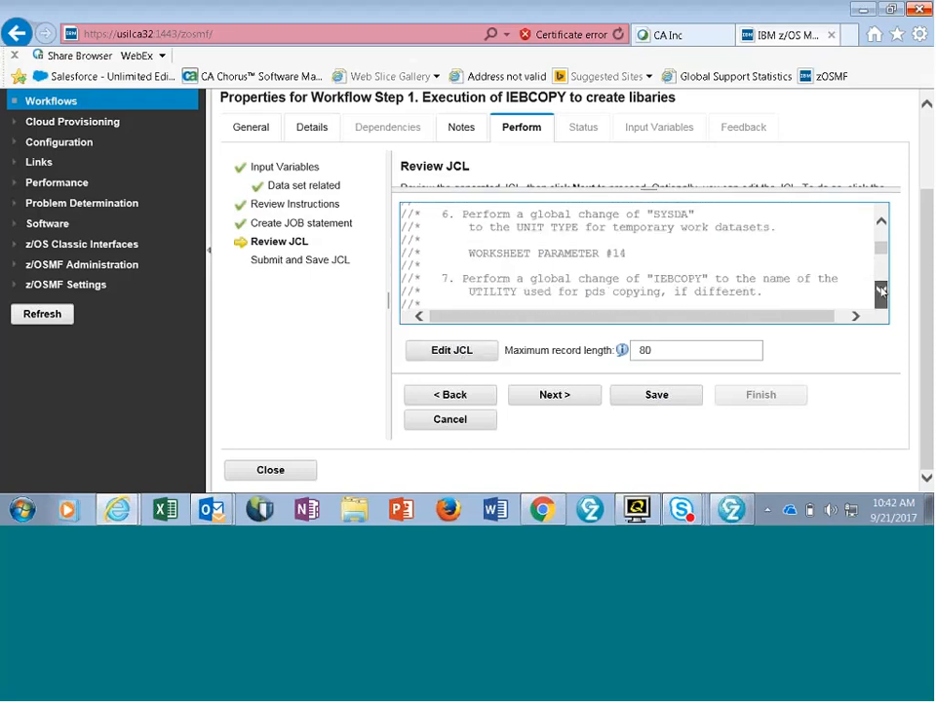
left_click(880, 289)
left_click(880, 290)
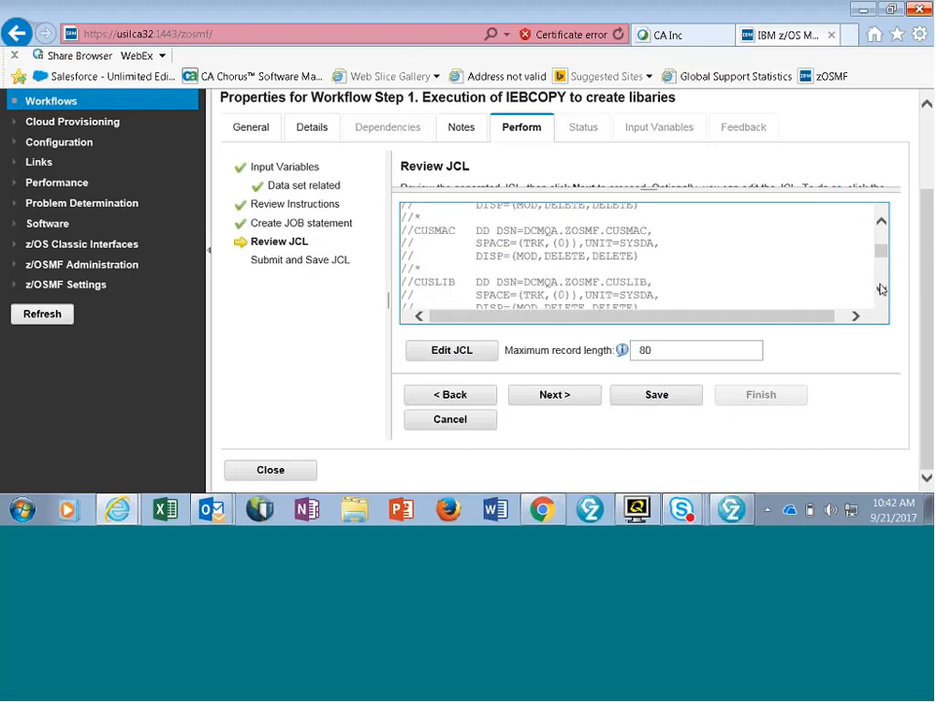
left_click(883, 223)
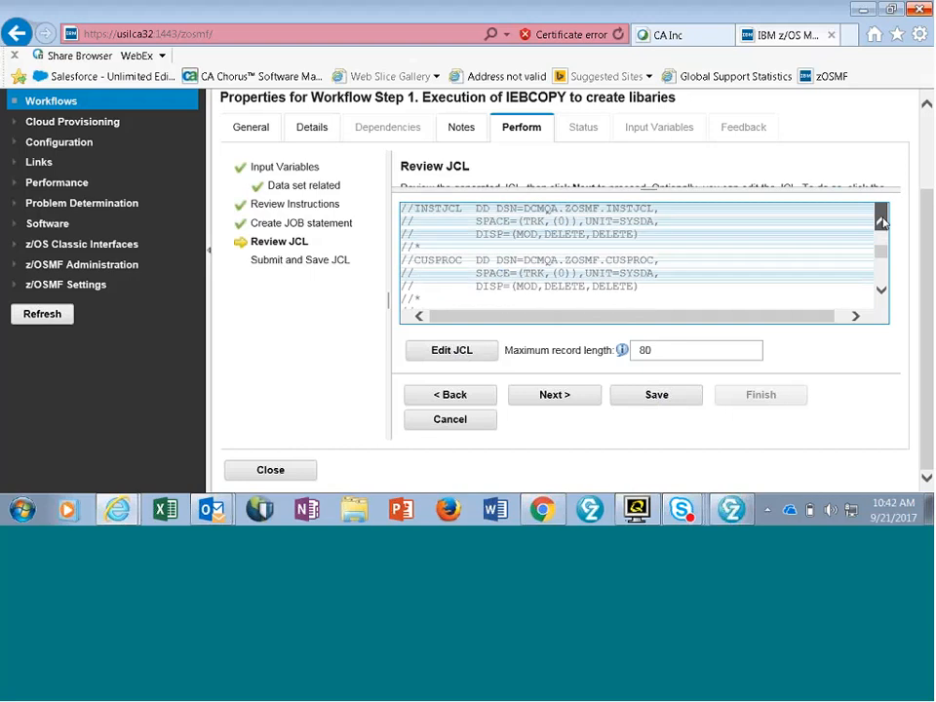
left_click(882, 224)
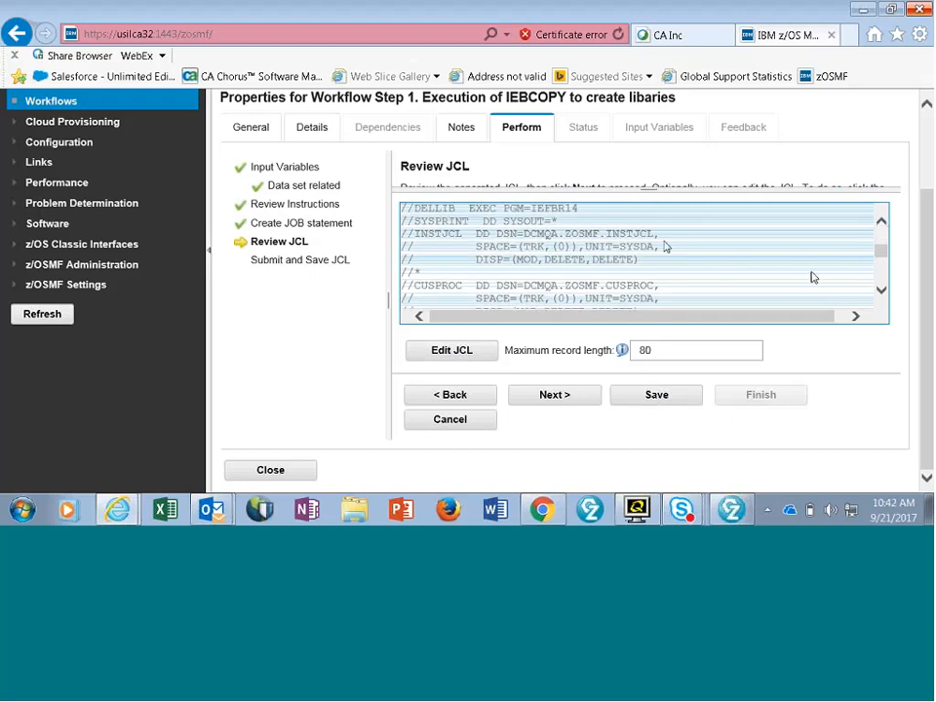
left_click(881, 290)
left_click(881, 291)
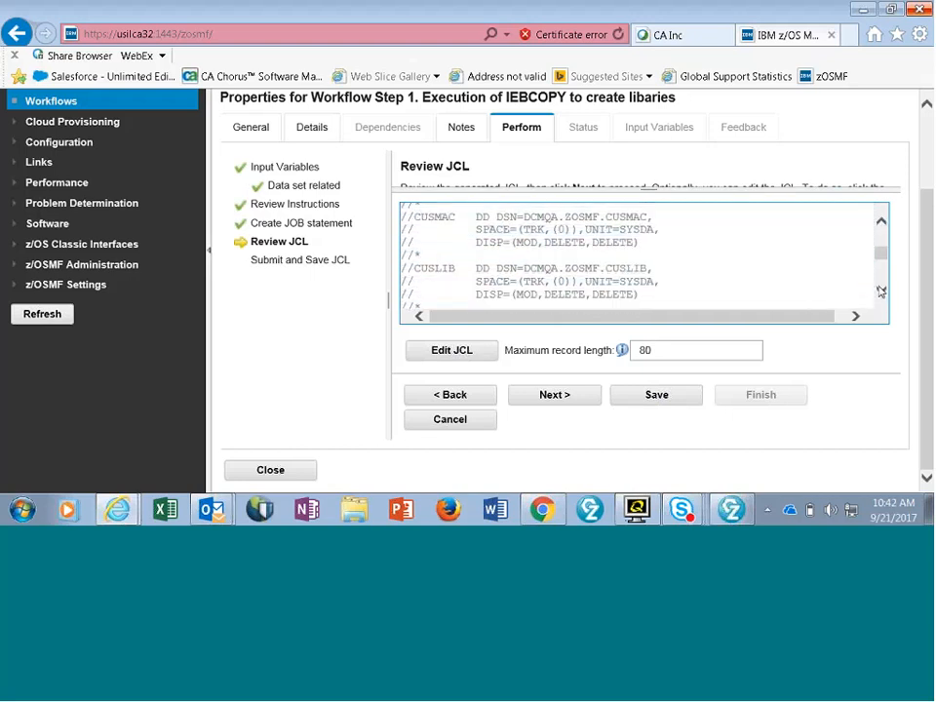
- Examine the generated JCL's library allocation statements and the DD statements of the IEBCOPY step STEP1
left_click(880, 291)
left_click(880, 290)
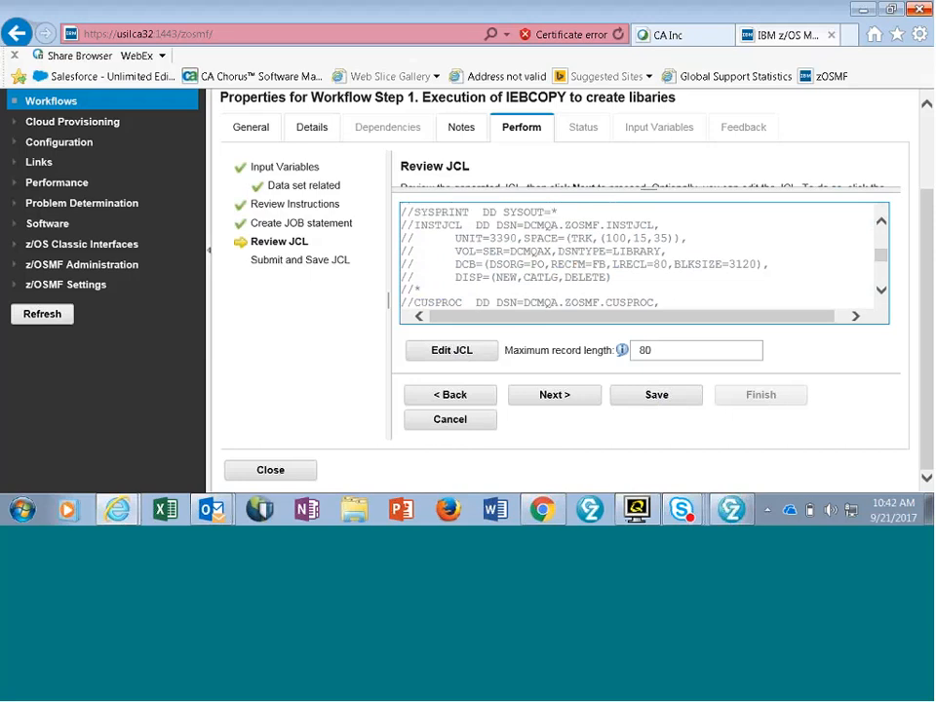
left_click(881, 291)
left_click(880, 290)
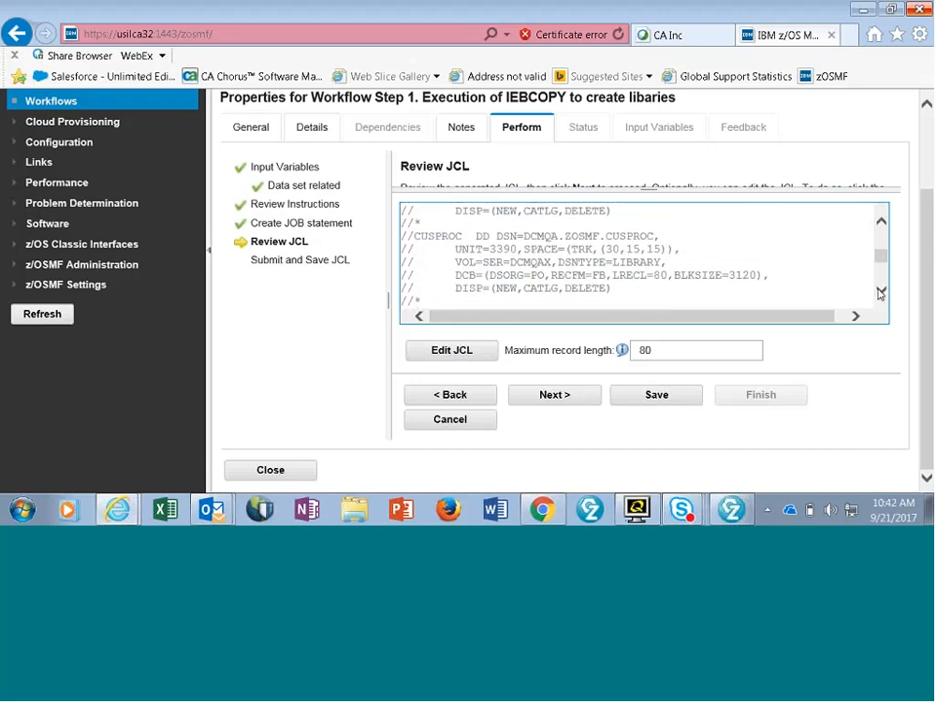
left_click(880, 291)
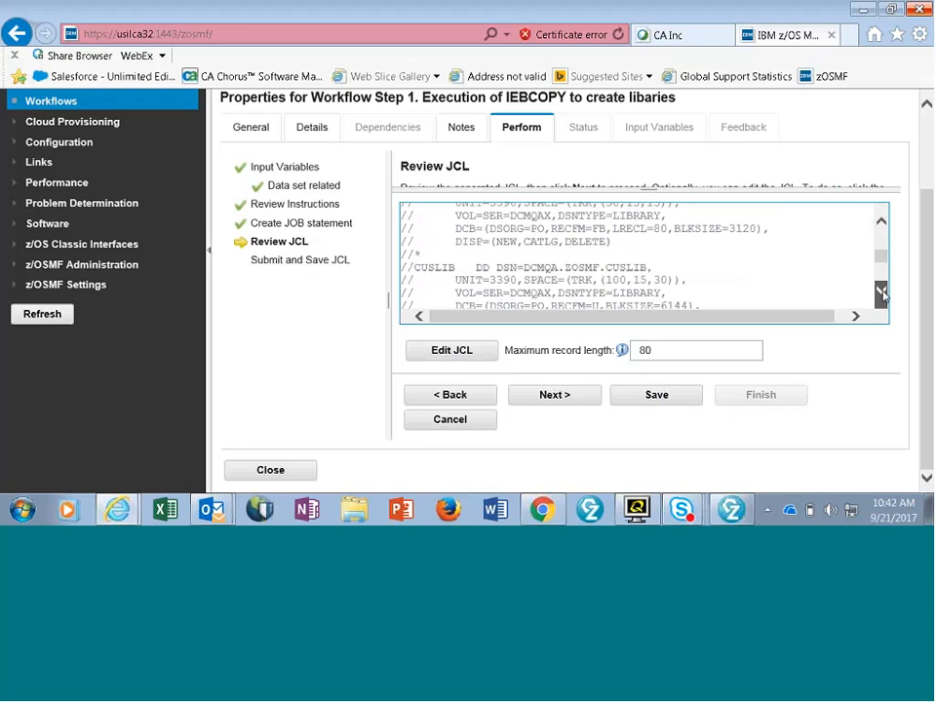
left_click(880, 291)
left_click(880, 290)
left_click(880, 291)
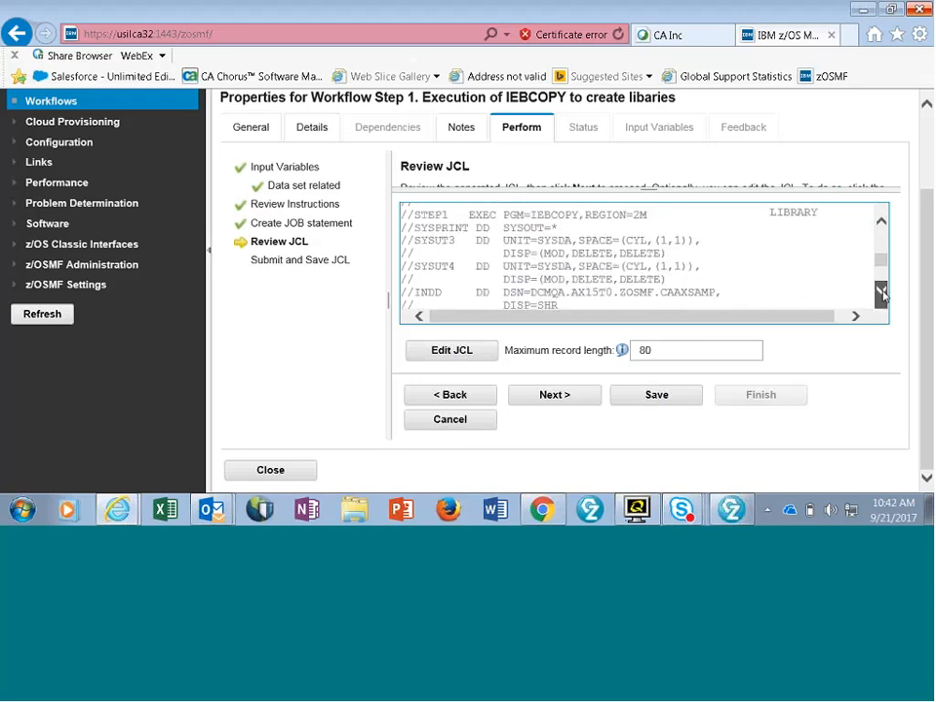
left_click(880, 291)
left_click(880, 290)
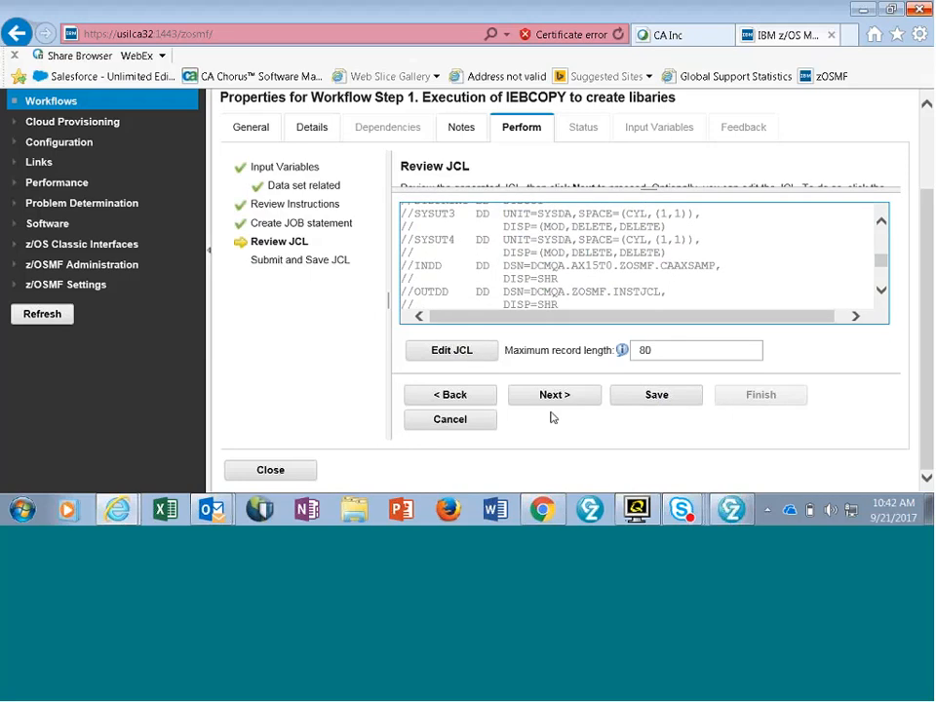
- Save the reviewed JCL and finish workflow step 1 with Submit JCL selected, without saving a copy
left_click(649, 394)
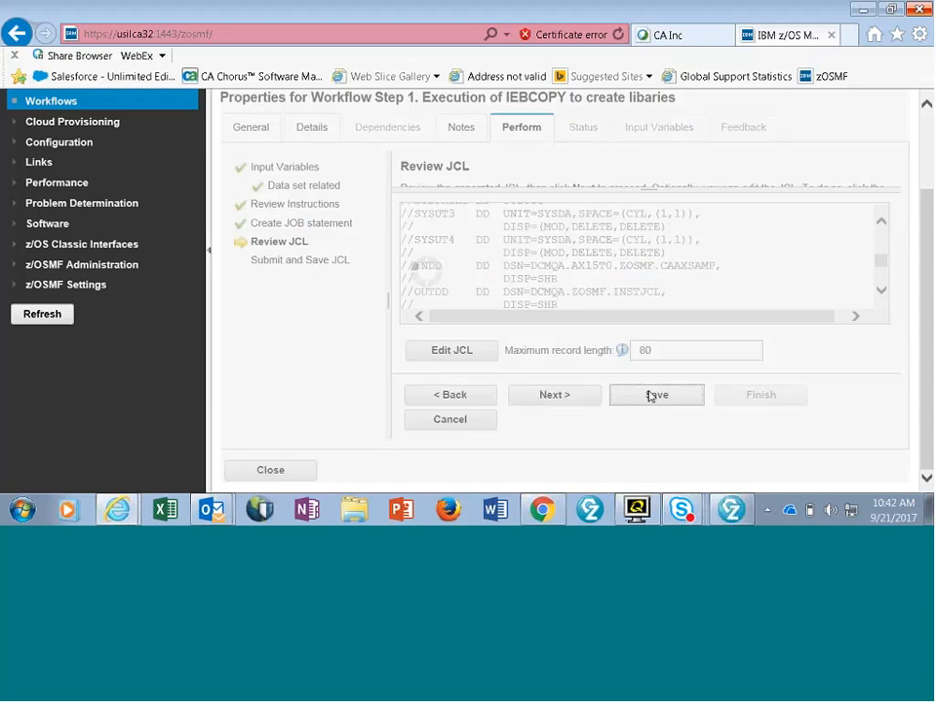
left_click(555, 395)
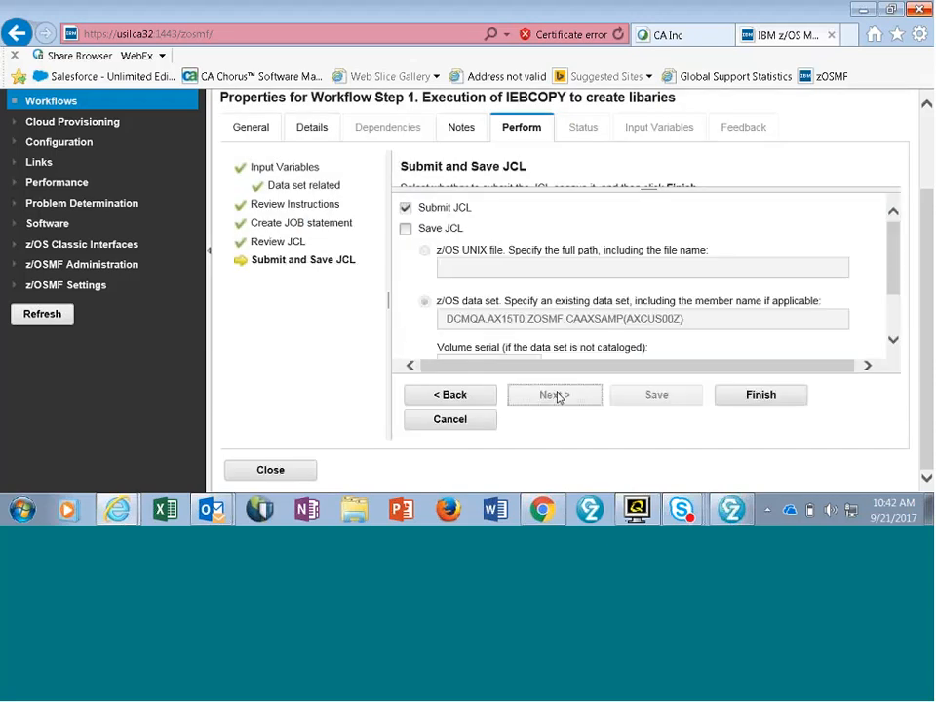
left_click(749, 395)
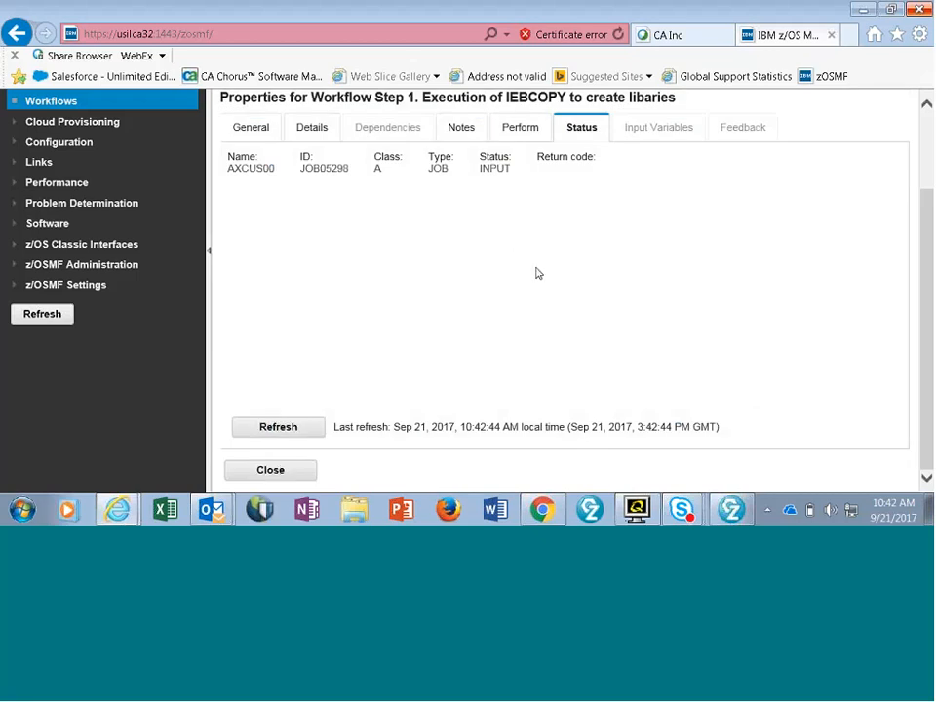
- Refresh the AXCUS00 job's status repeatedly until its output is available
left_click(293, 427)
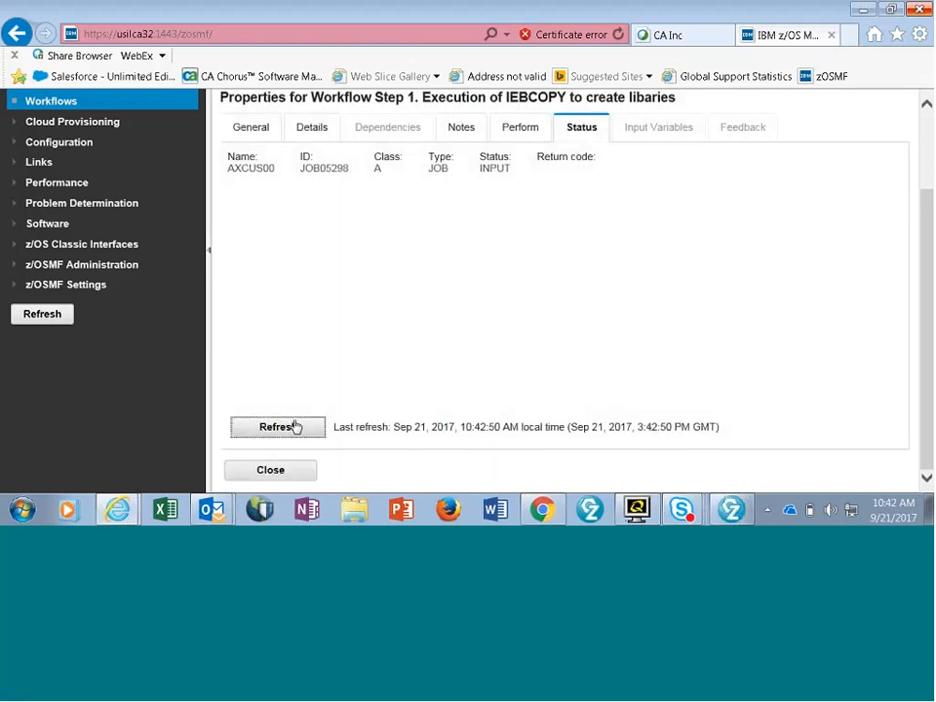
left_click(291, 429)
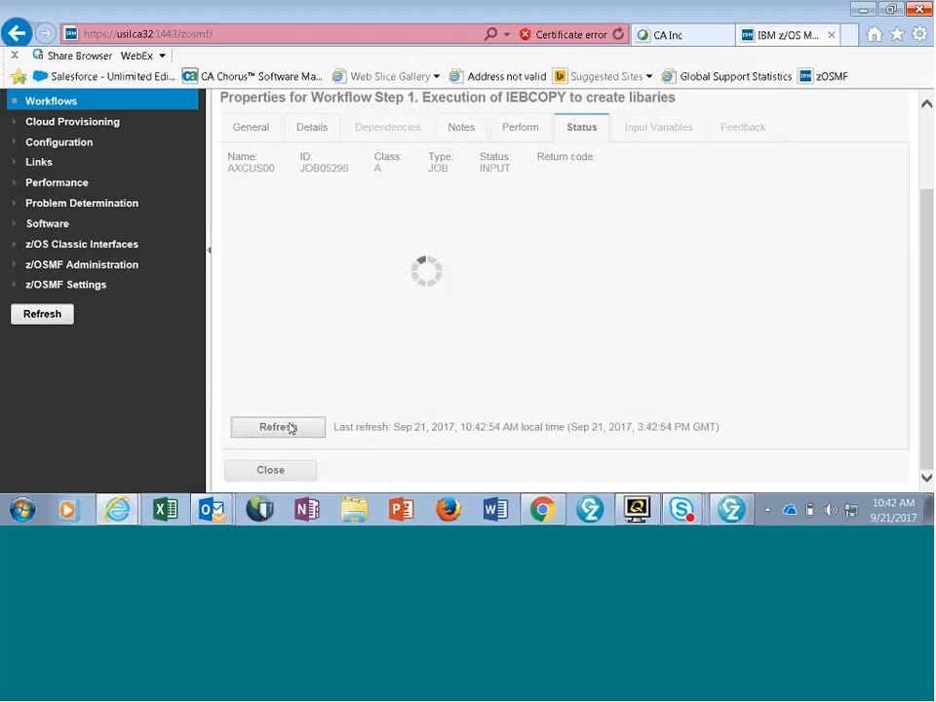
left_click(291, 429)
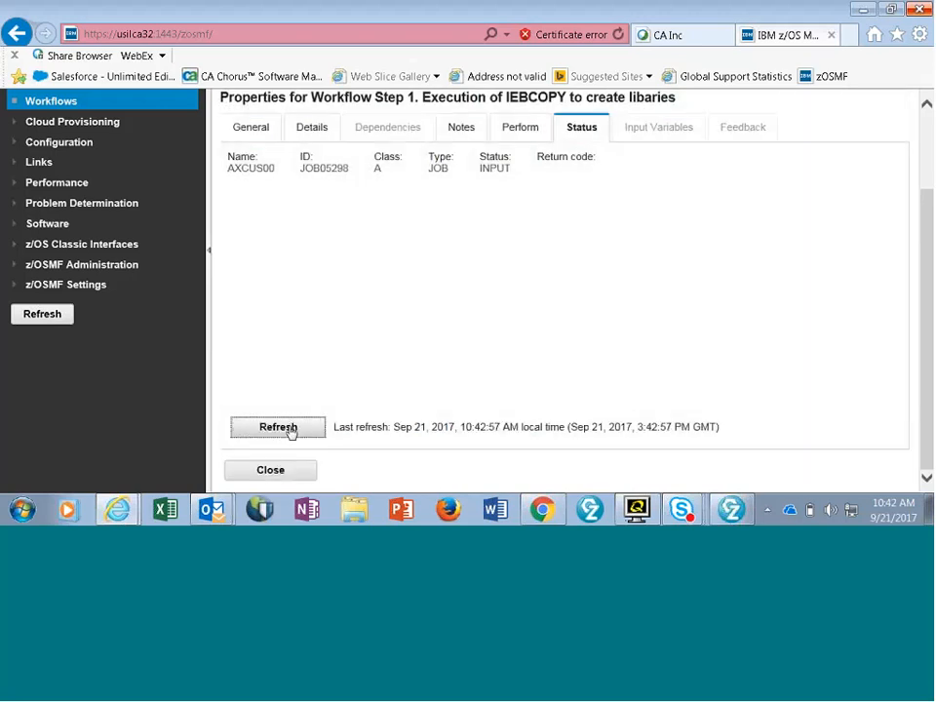
left_click(290, 429)
left_click(291, 429)
left_click(290, 429)
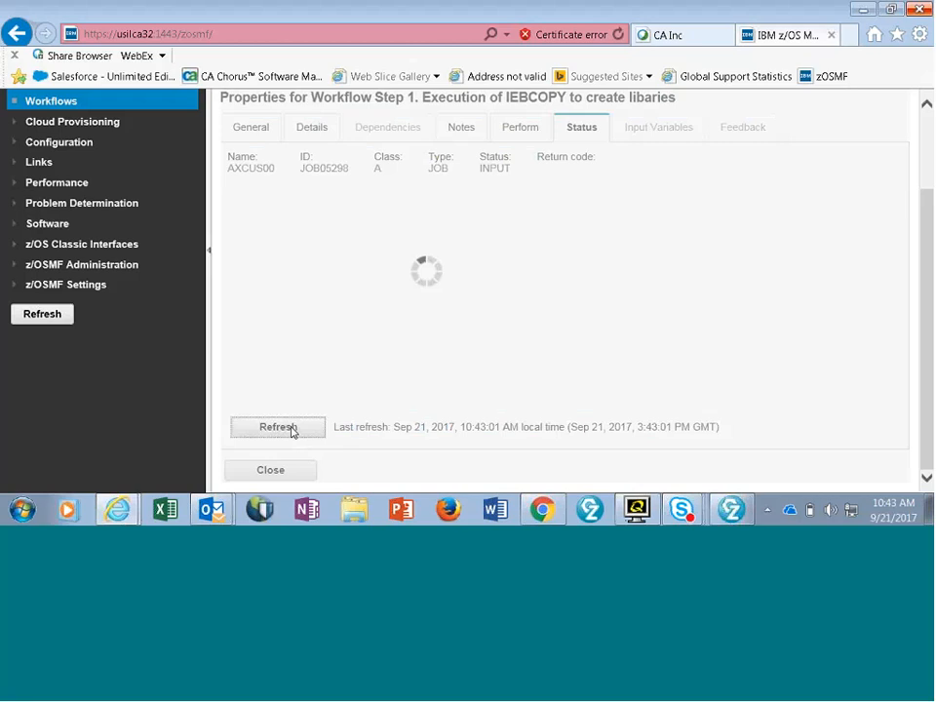
left_click(290, 429)
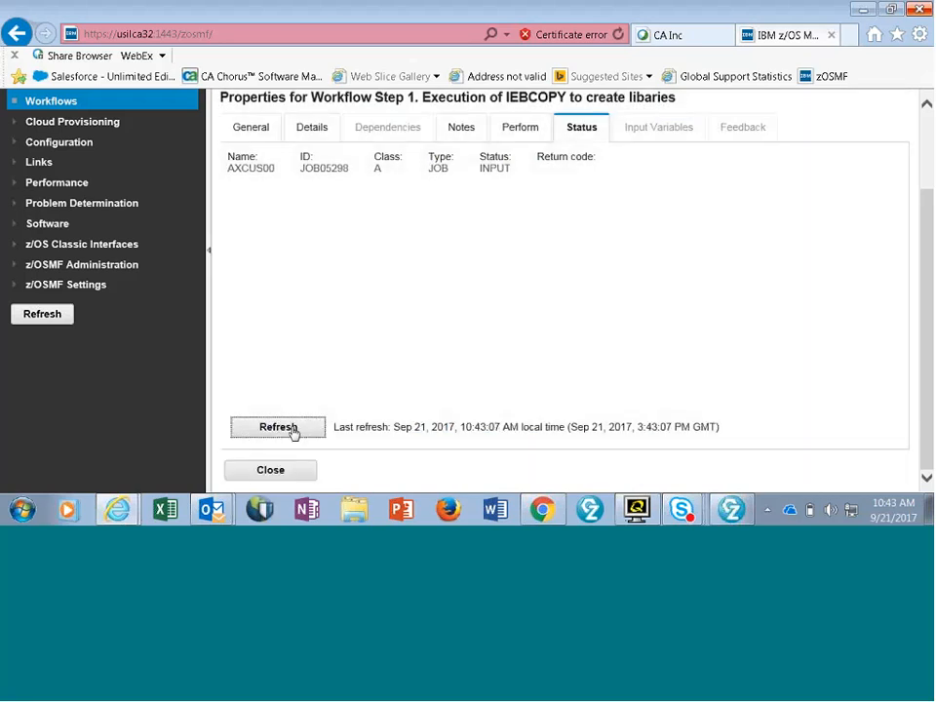
left_click(291, 429)
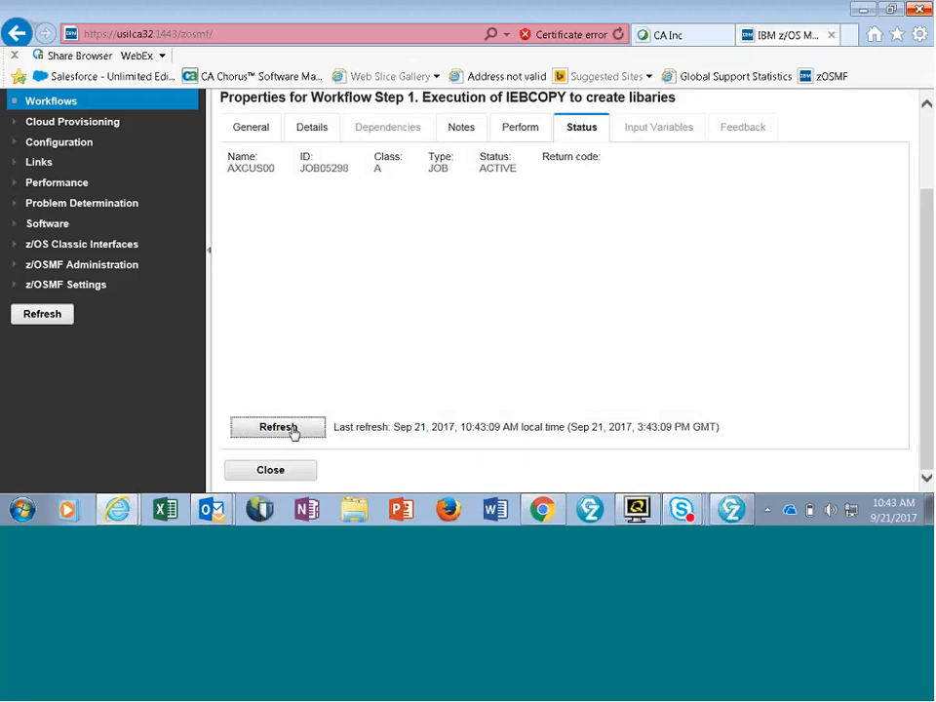
left_click(292, 431)
left_click(293, 431)
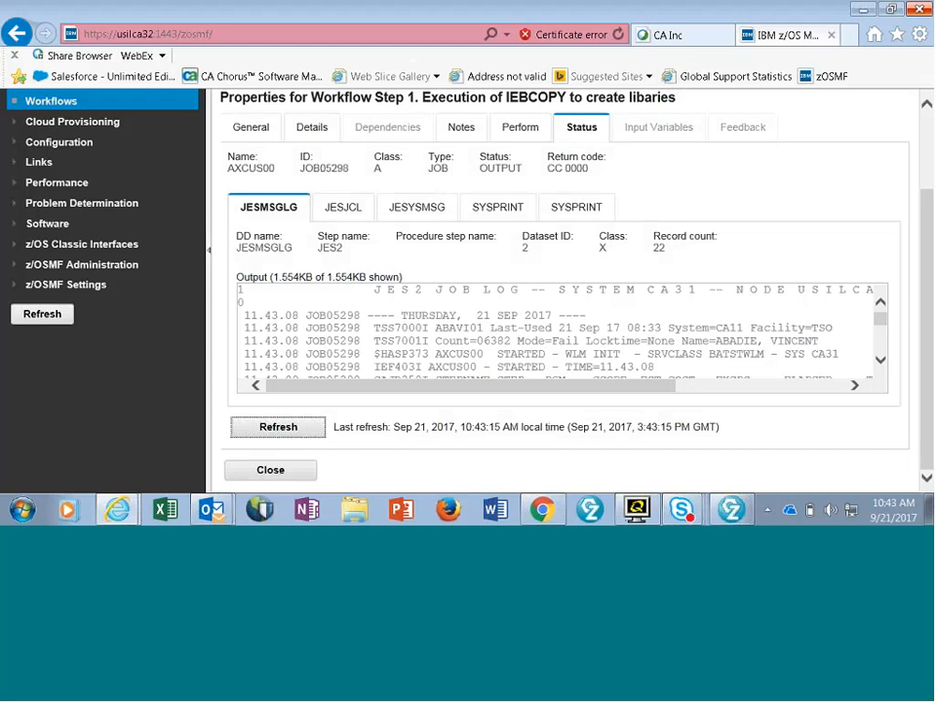
- Check the condition codes of the AXCUS00 job steps in the JESMSGLG output
left_click(881, 364)
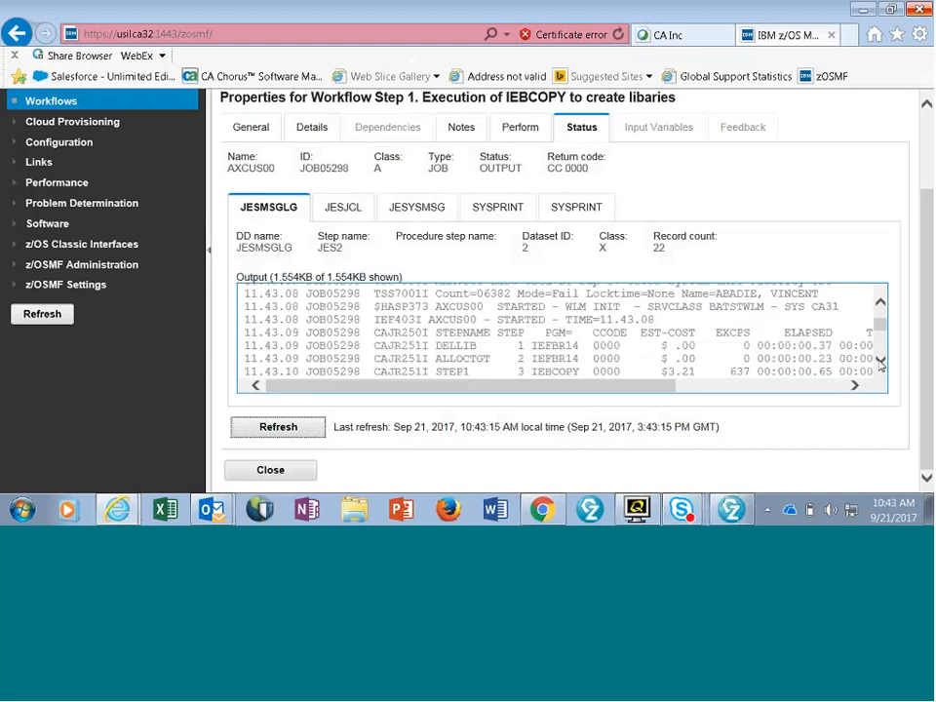
left_click(880, 361)
left_click(881, 363)
left_click(880, 363)
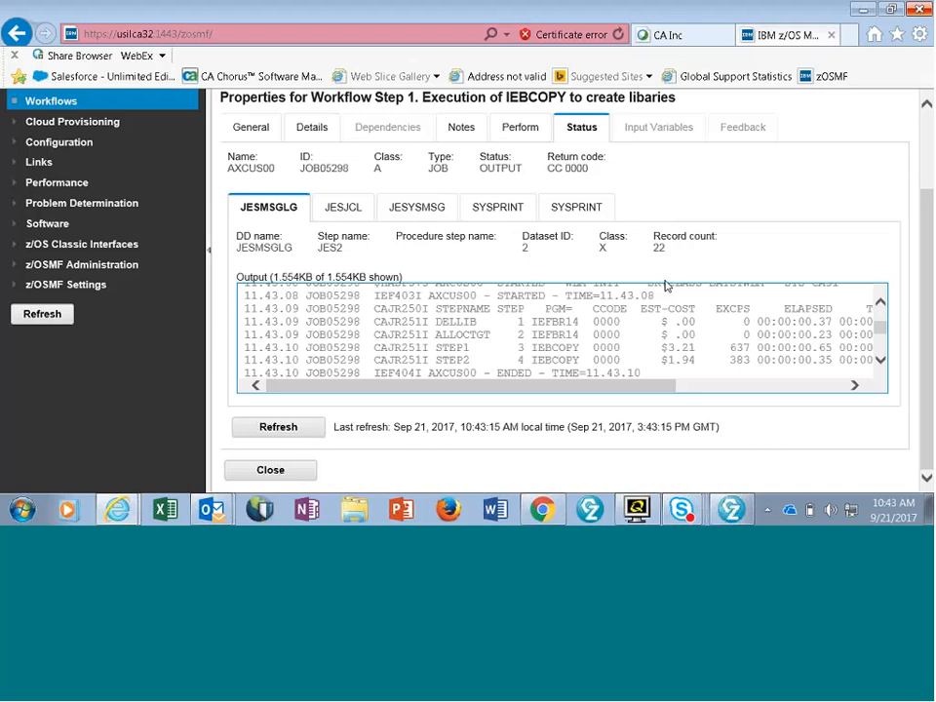
- Look through the job's JESYSMSG, JESJCL and SYSPRINT outputs, including the STEP2 copy messages, and return to the workflow step list
left_click(499, 218)
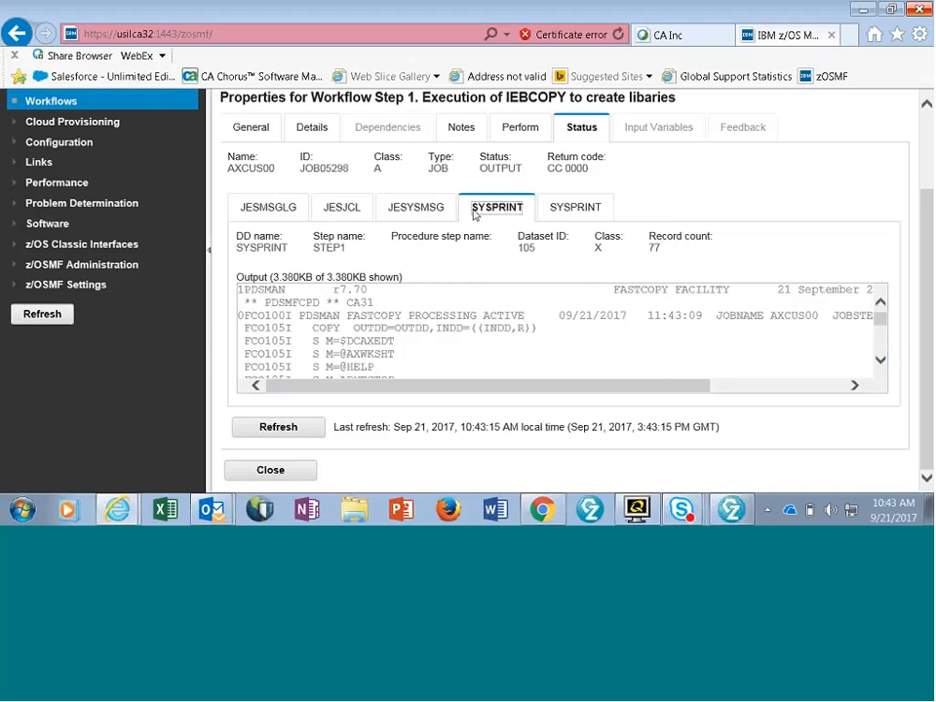
left_click(423, 217)
left_click(328, 213)
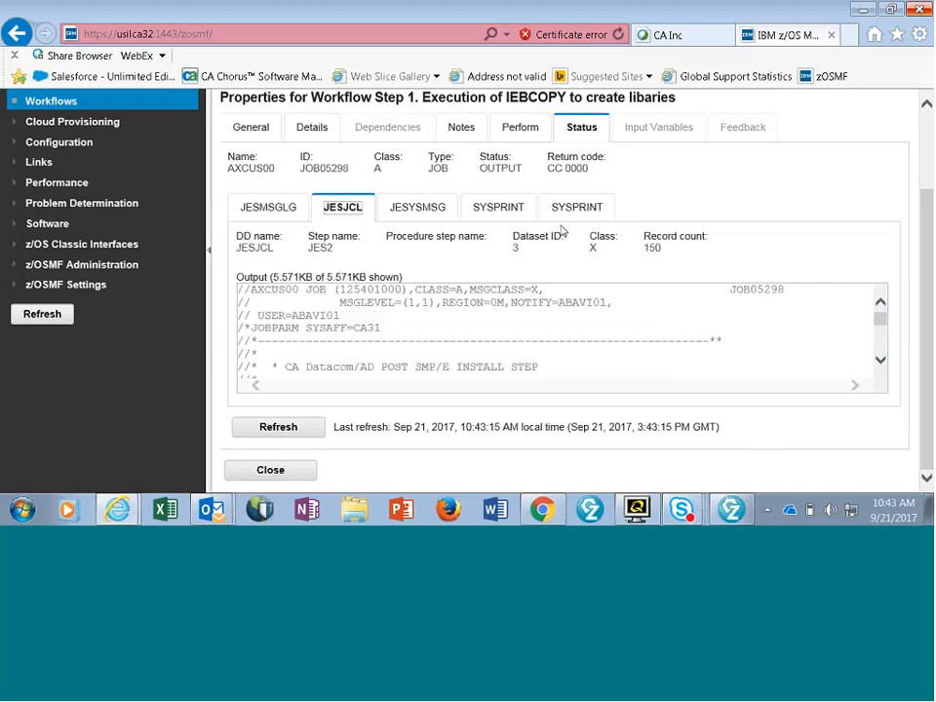
left_click(576, 207)
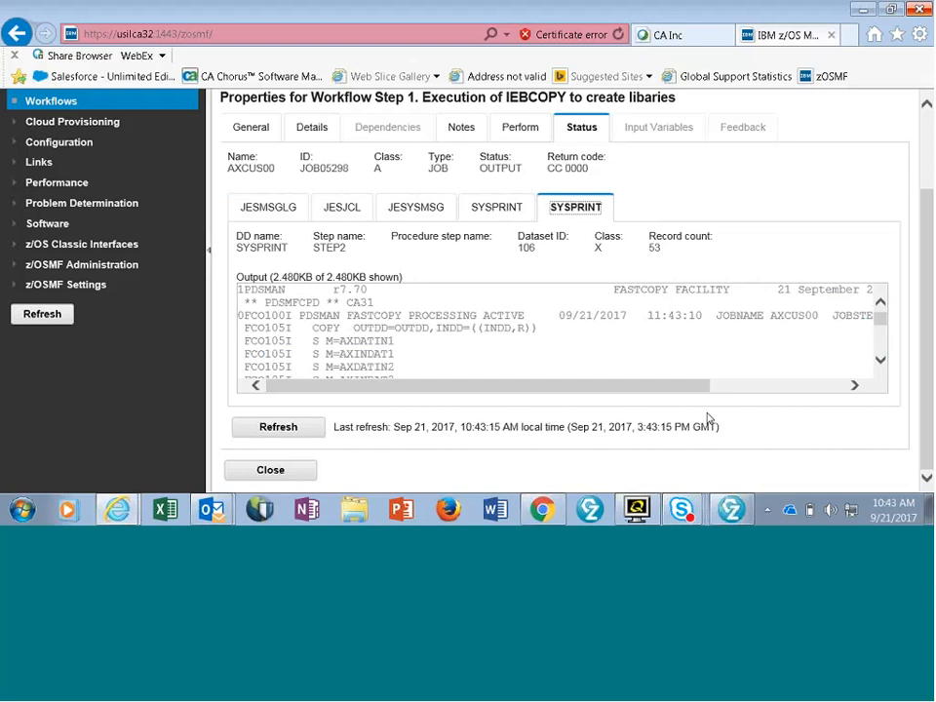
left_click(881, 360)
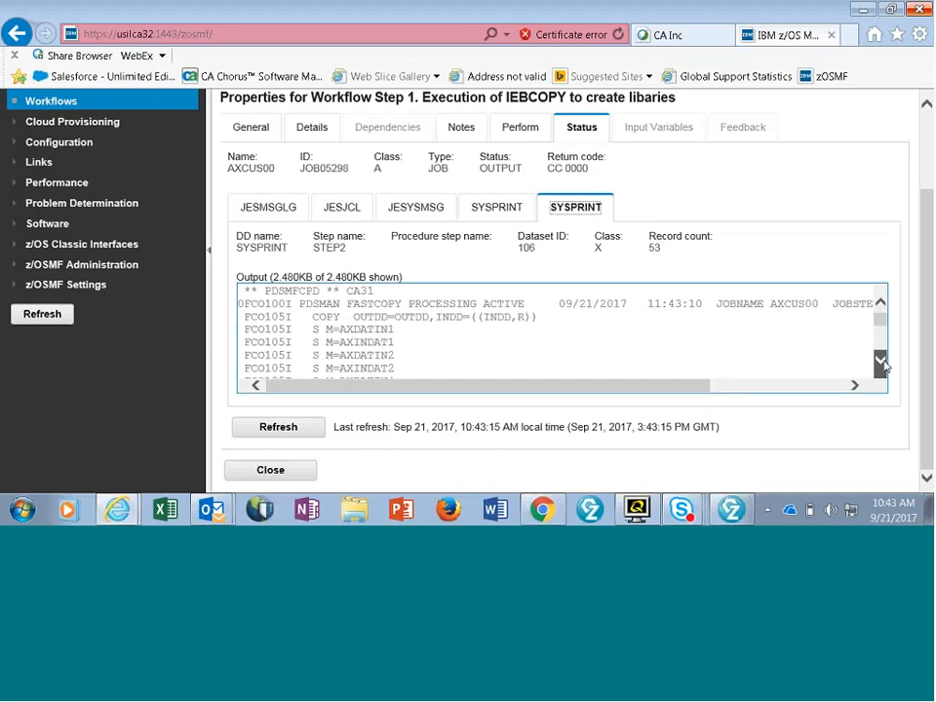
left_click(880, 360)
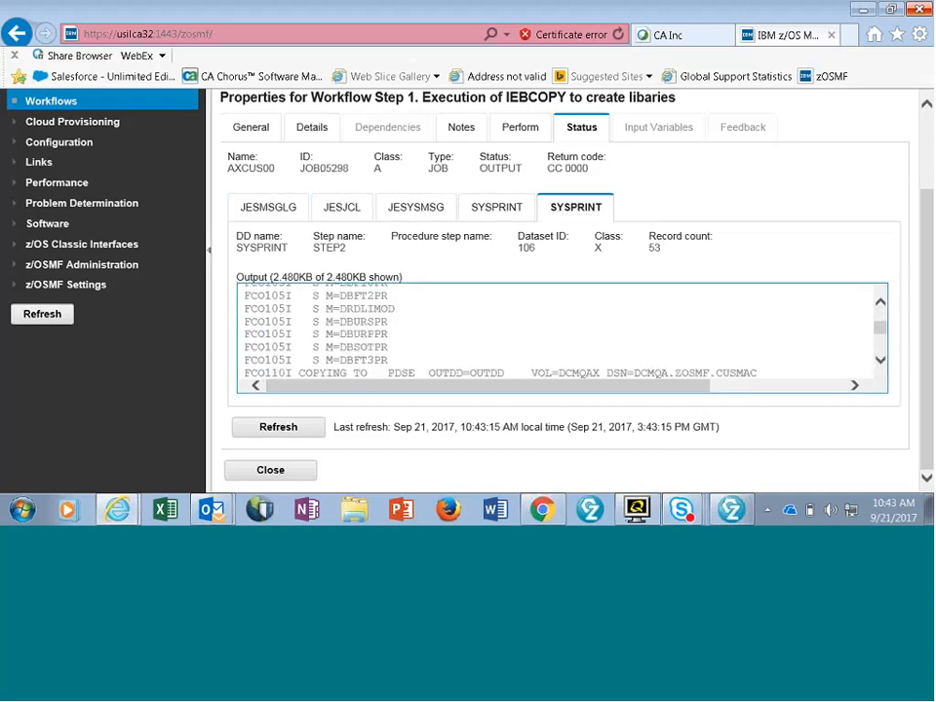
left_click(270, 474)
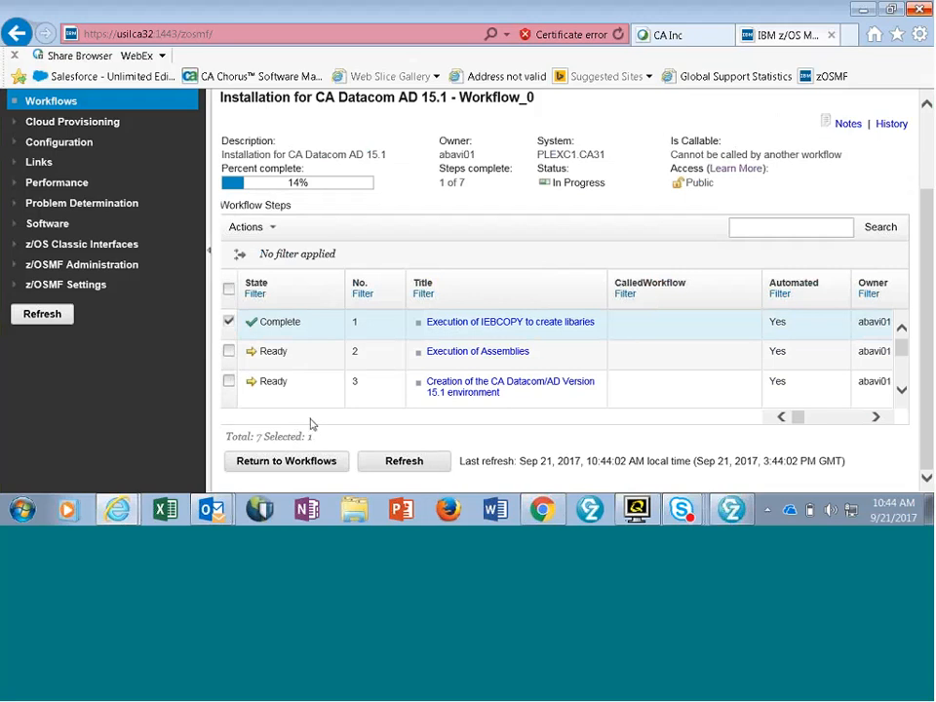
- Select workflow step 2, Execution of Assemblies, and open it for performing at its data set input variables
left_click(228, 353)
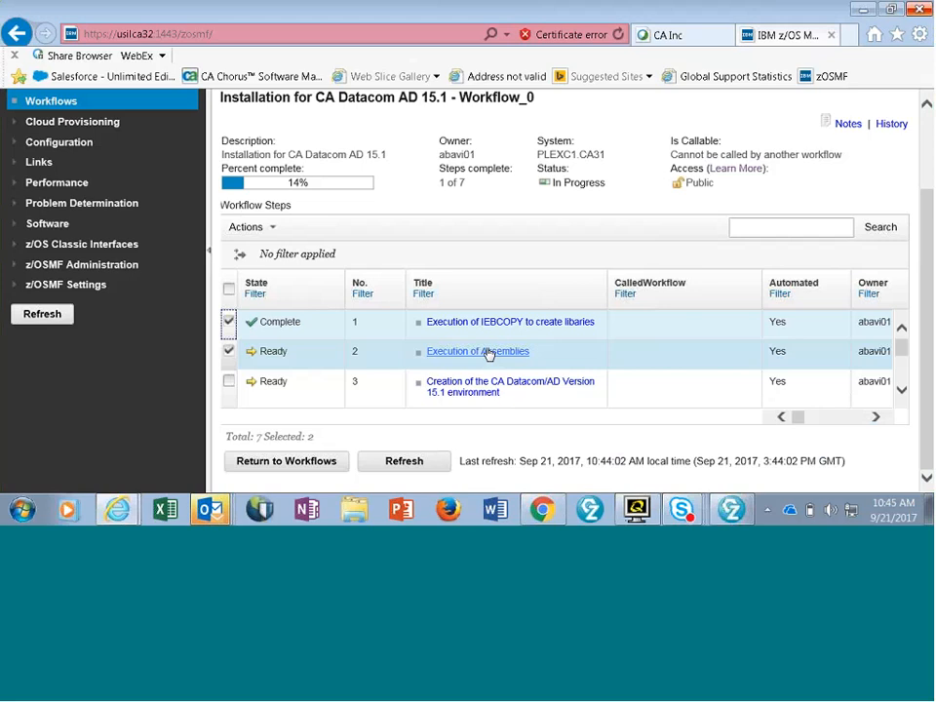
left_click(487, 354)
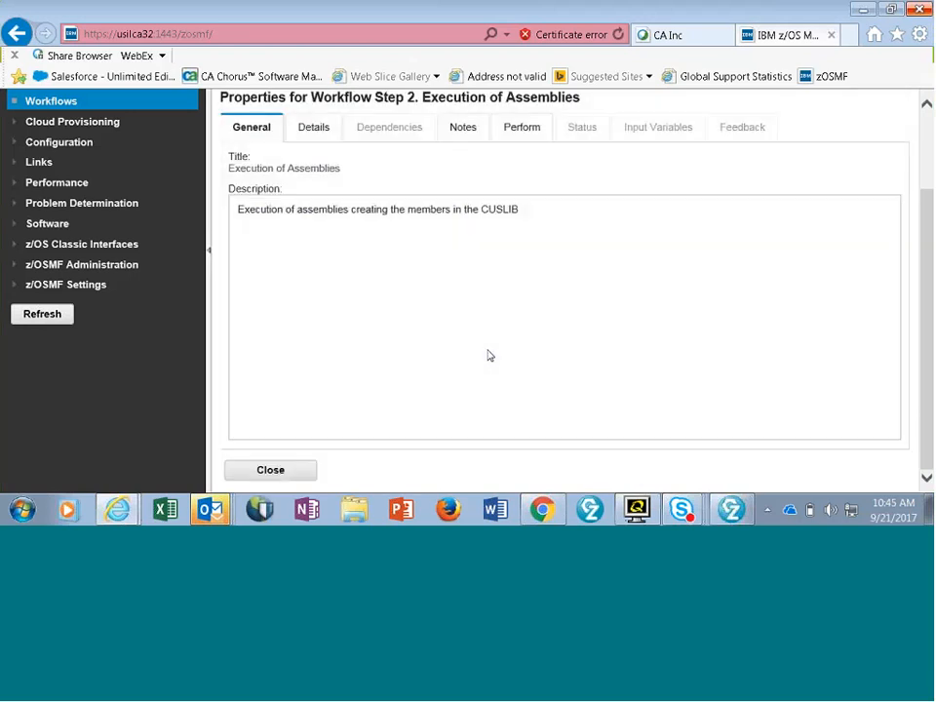
left_click(522, 126)
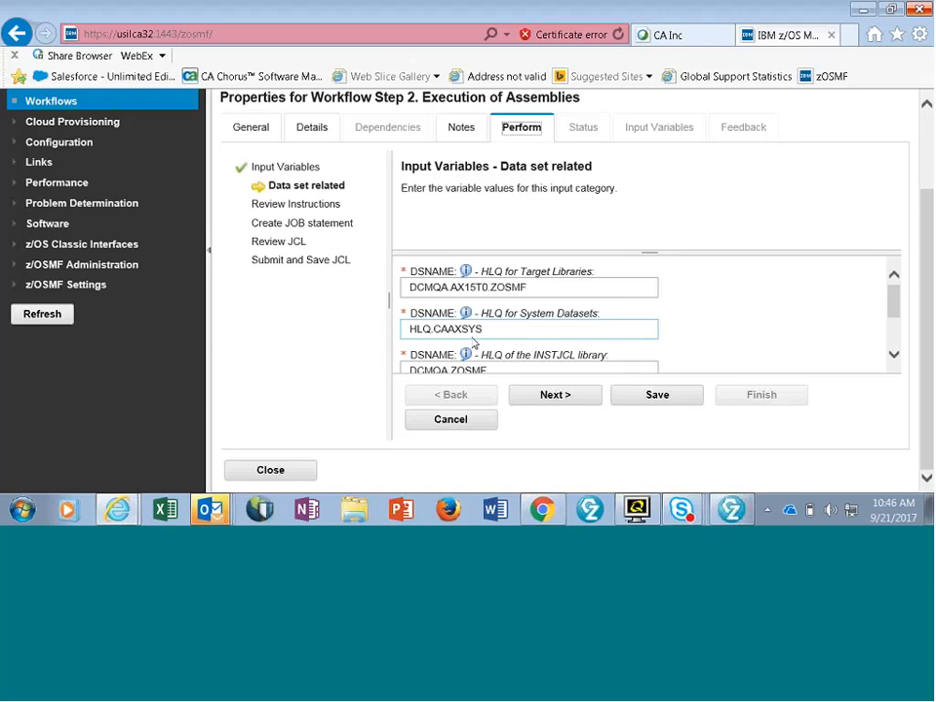
- Set the HLQ for System Datasets to DCMQA.ZOSMF, reusing the value of the INSTJCL library HLQ
scroll(743, 307, "down", 1)
scroll(741, 307, "up", 1)
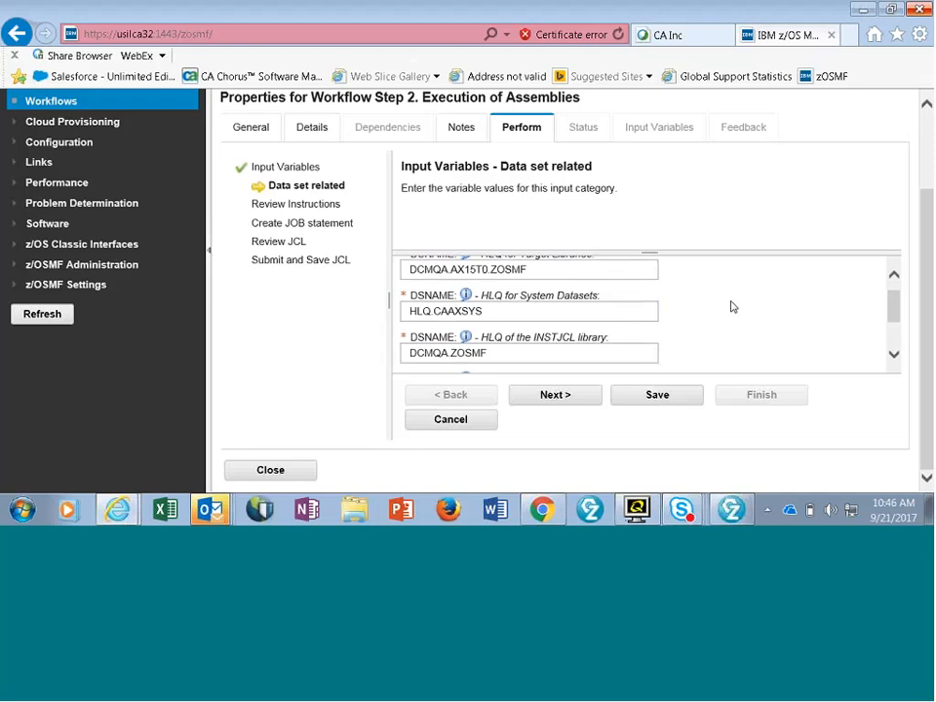
scroll(732, 307, "down", 1)
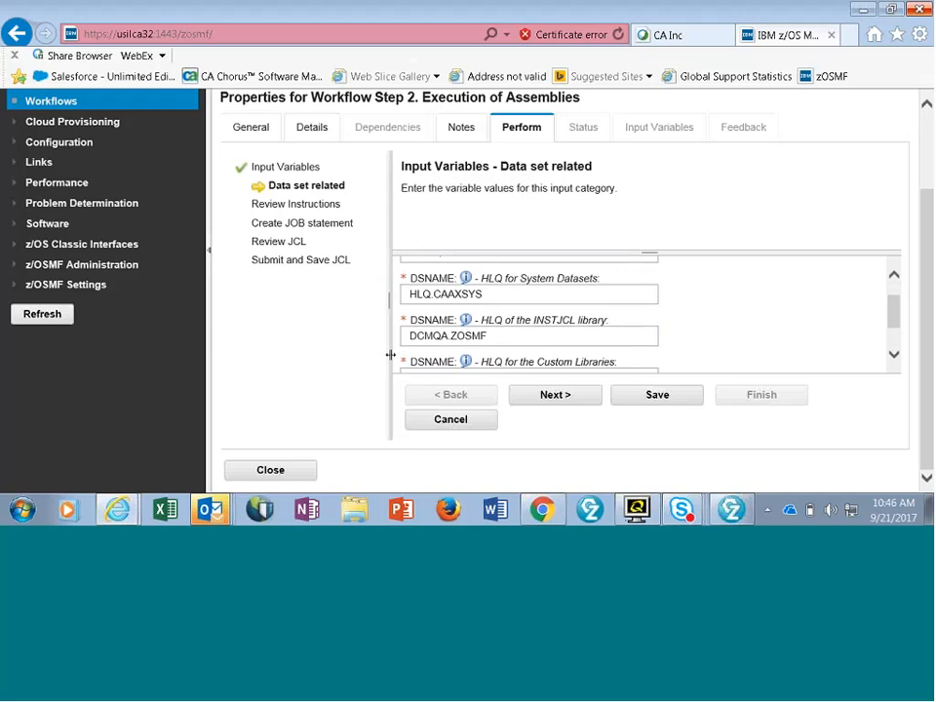
left_click_drag(418, 340, 527, 343)
key("ctrl+c")
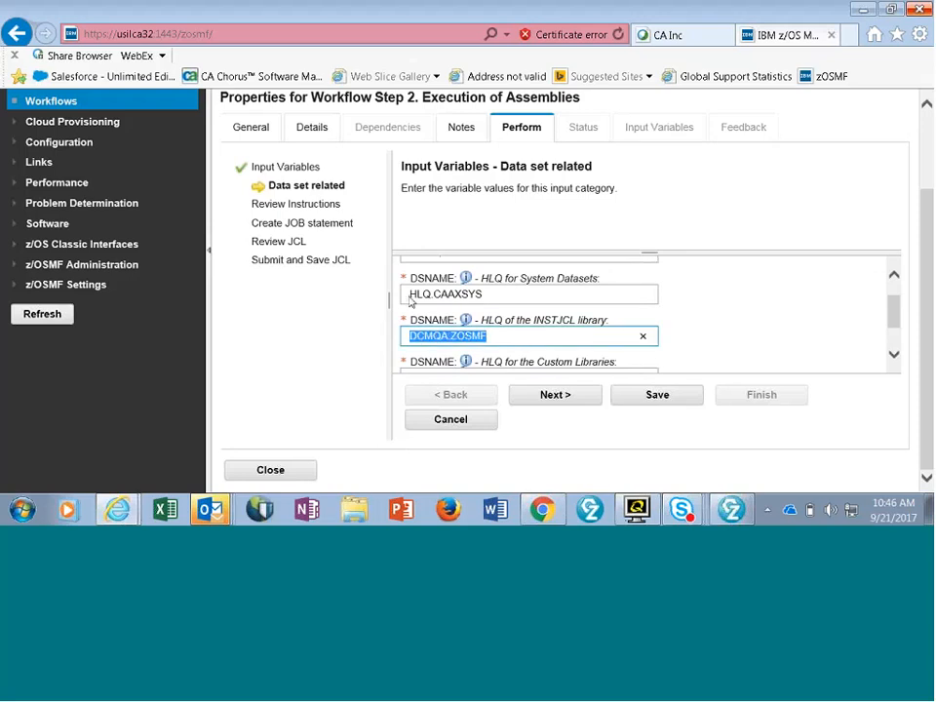
left_click_drag(411, 293, 527, 311)
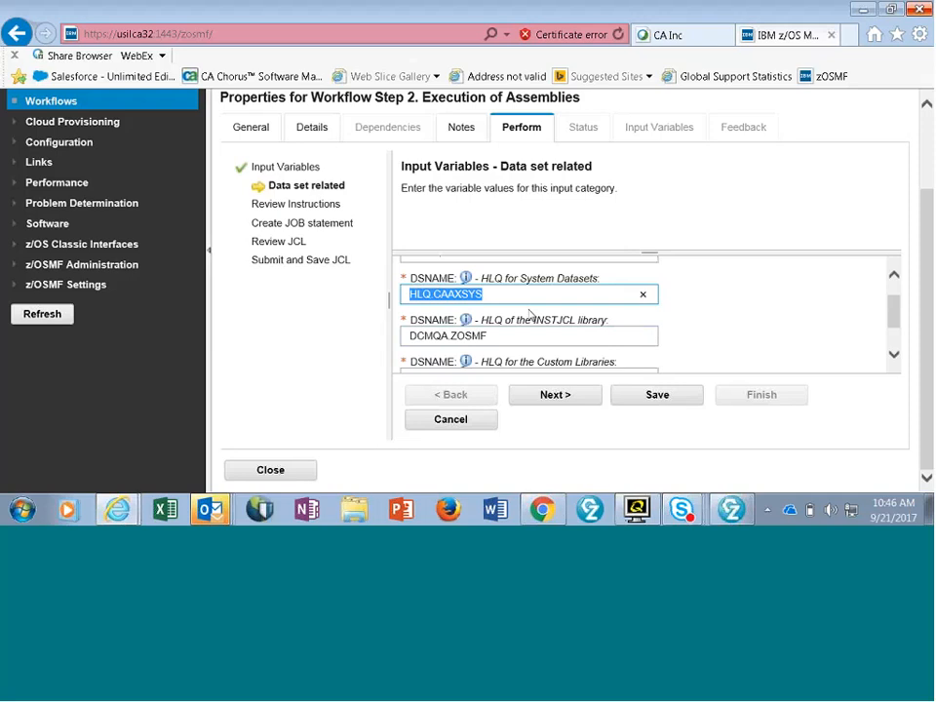
key("ctrl+v")
- Set the CXXNAME for SIMPLIFY purposes to ZOSMF15 and save the data set input variables
scroll(814, 323, "down", 2)
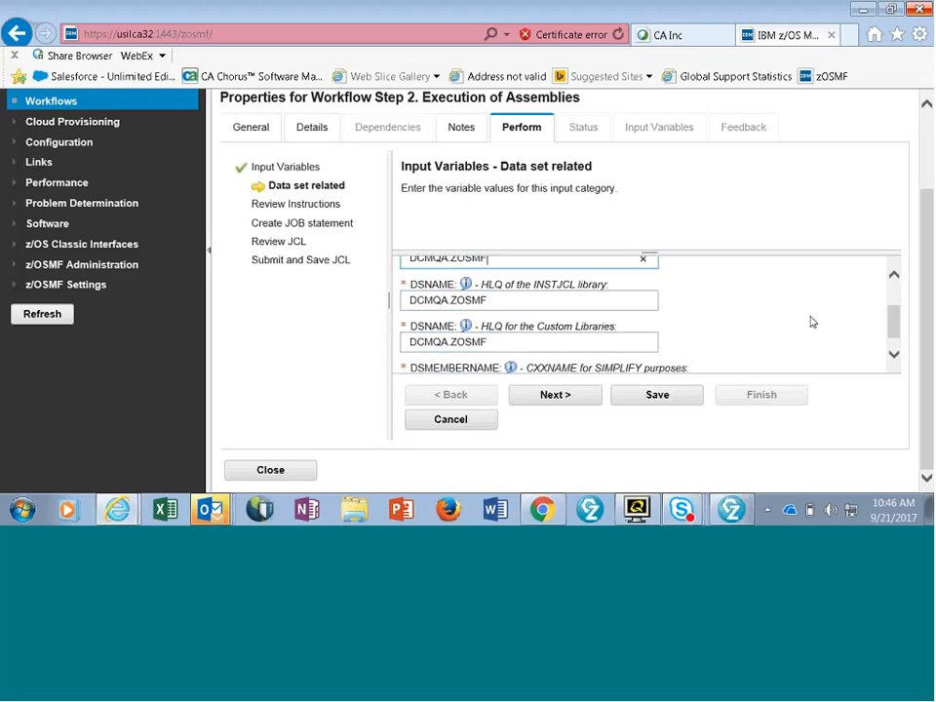
scroll(811, 321, "down", 1)
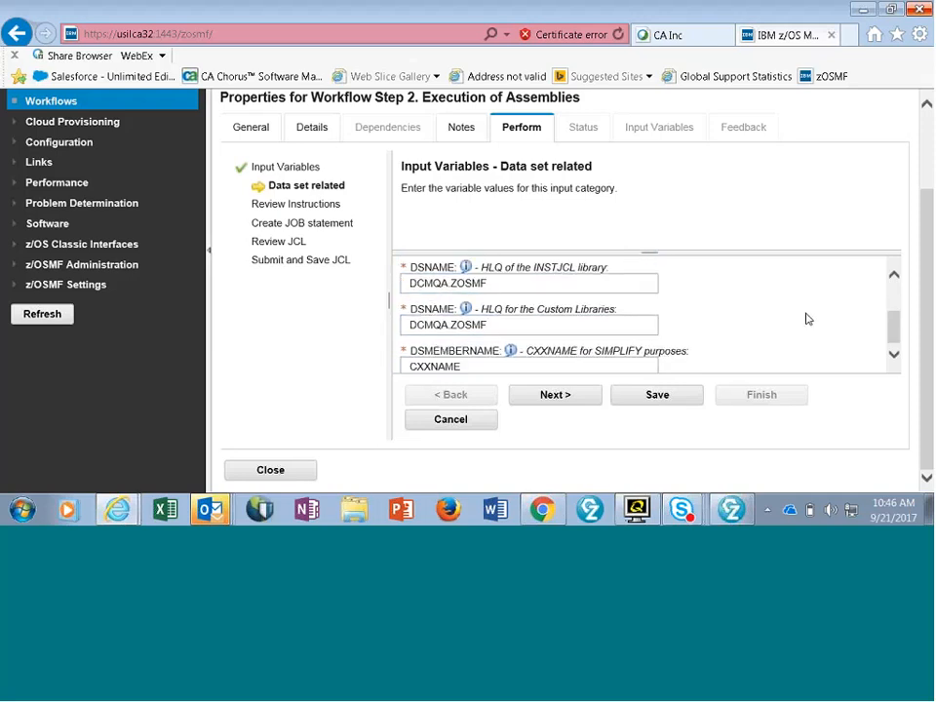
left_click_drag(412, 365, 517, 358)
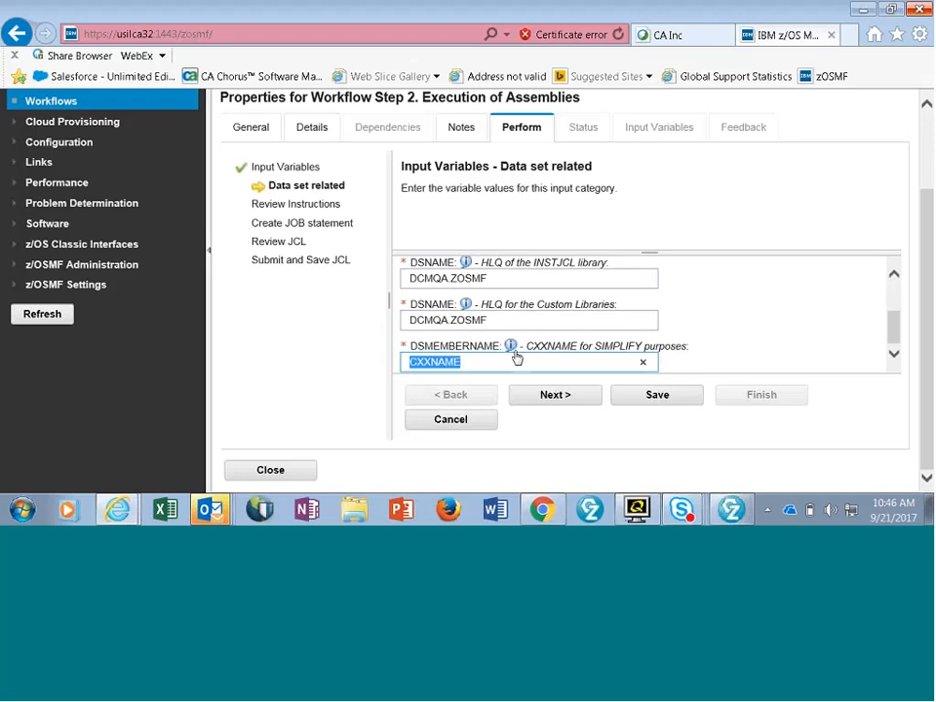
type("ZO")
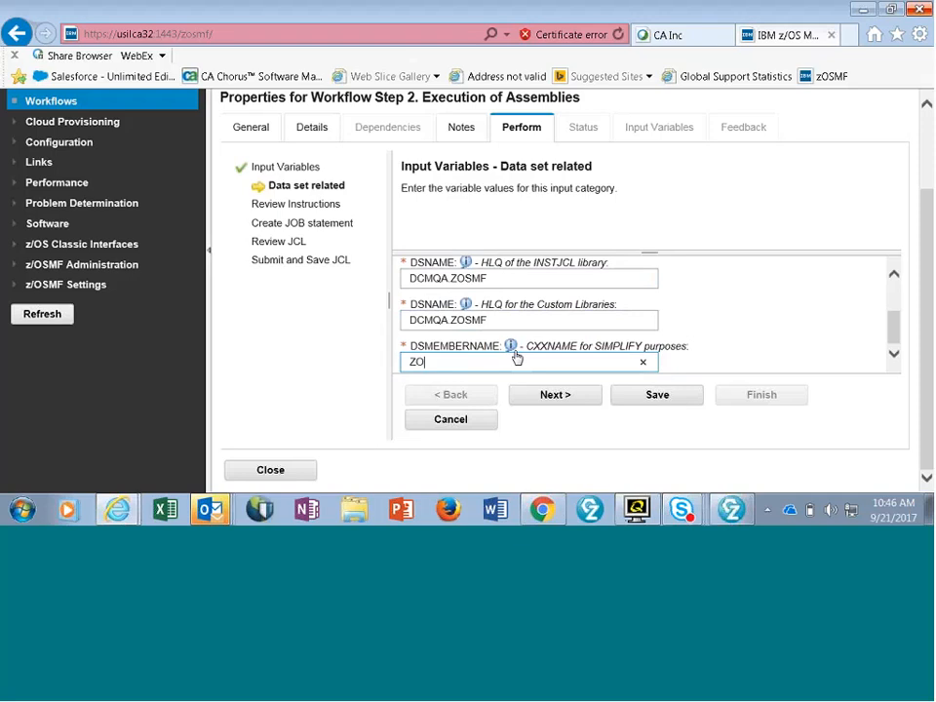
type("SMF15")
left_click(646, 398)
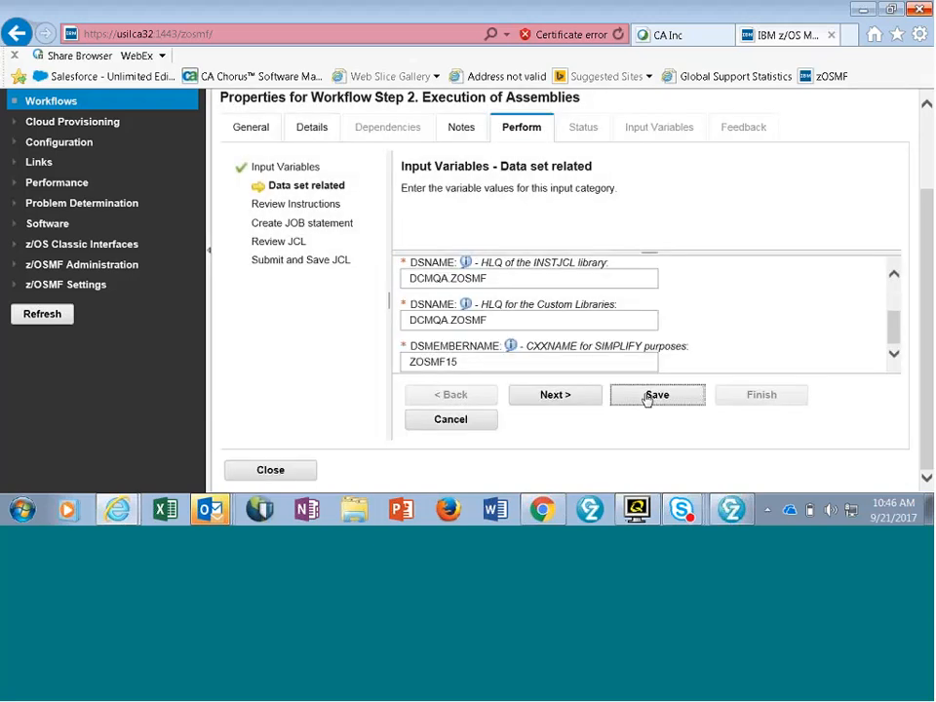
- Proceed past the instructions to the JOB statement and name the job AXCUS01
left_click(541, 395)
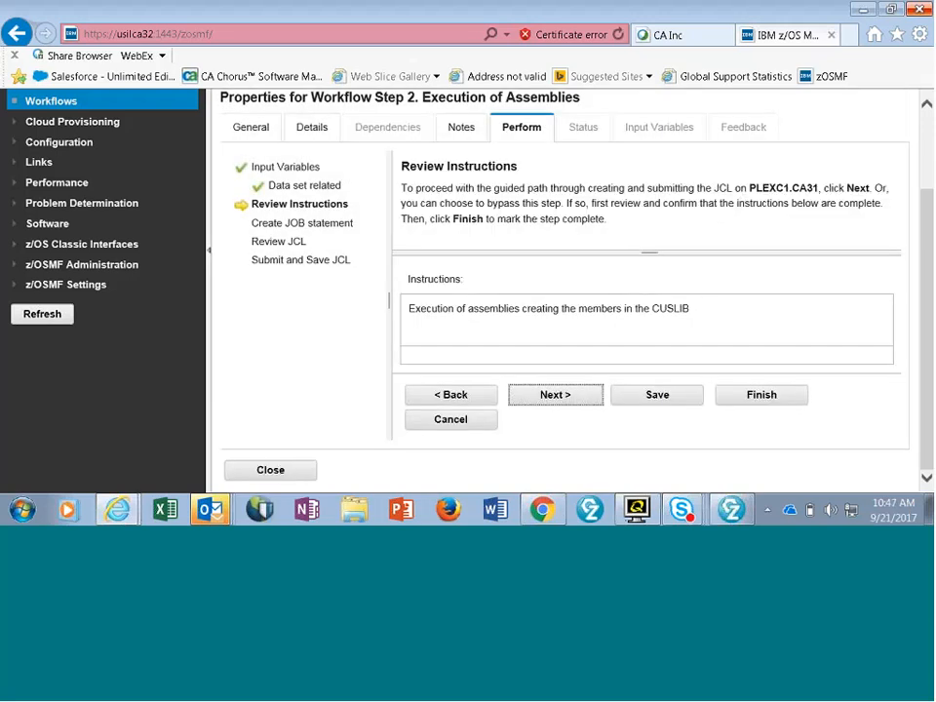
left_click(565, 400)
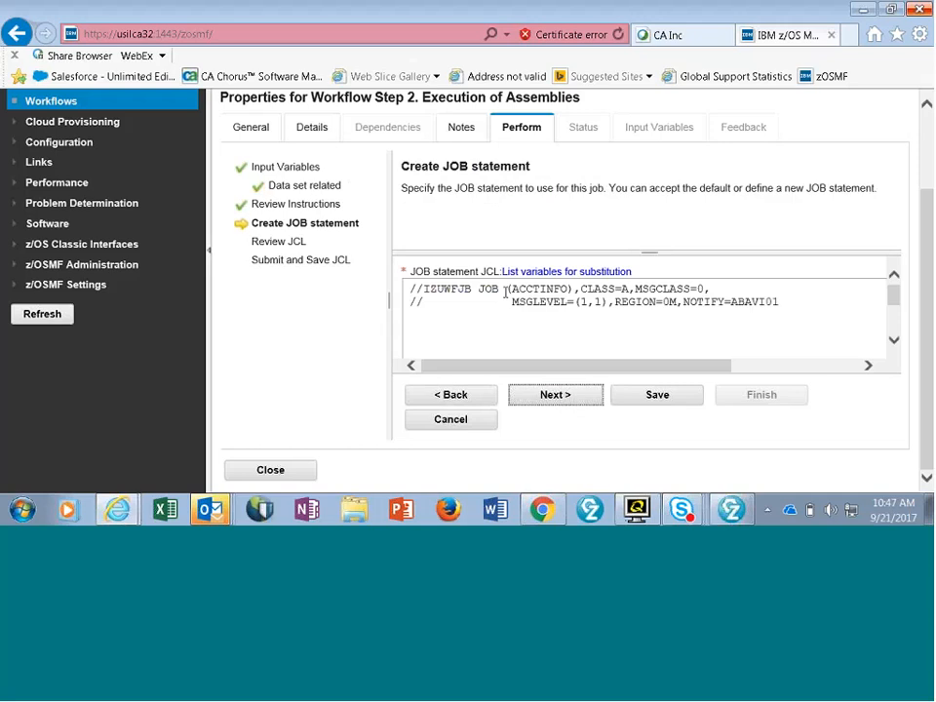
left_click_drag(421, 288, 470, 288)
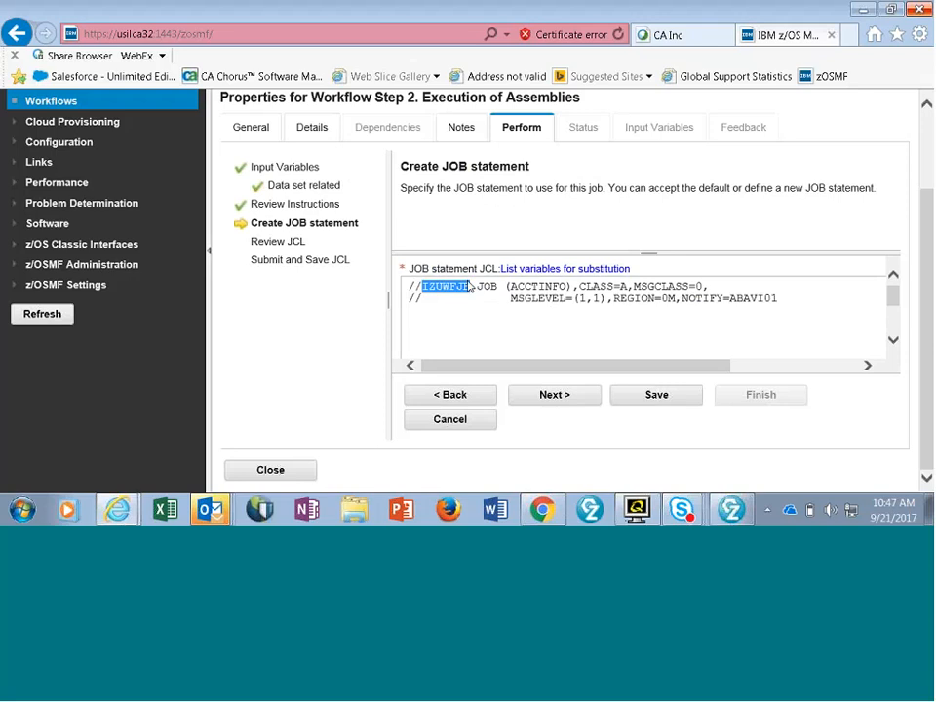
type("AQX")
key("ctrl+shift+u")
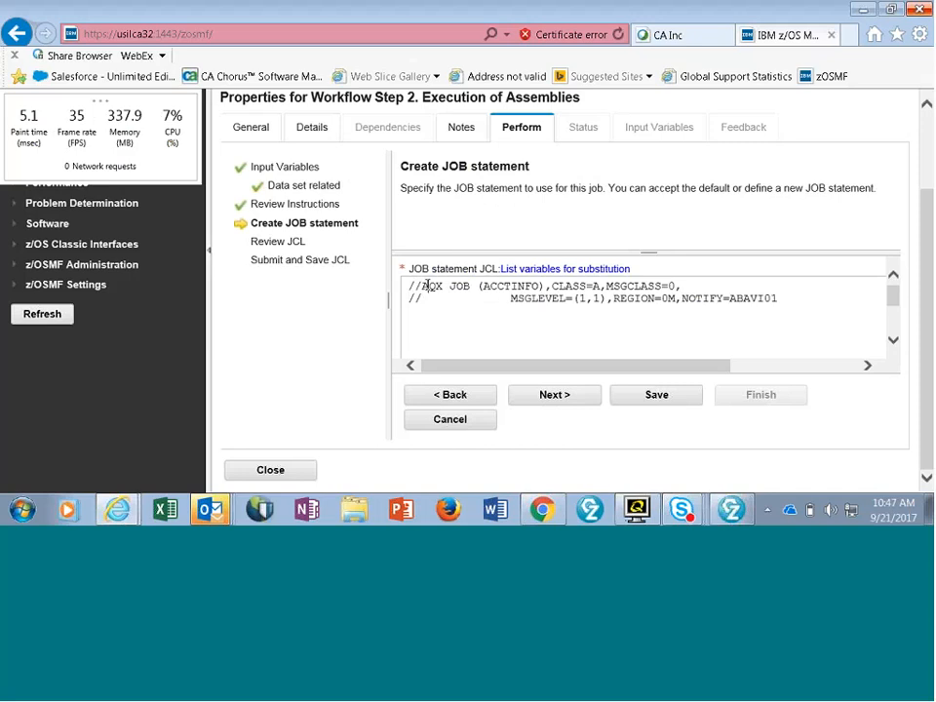
left_click_drag(428, 286, 451, 291)
key("BackSpace")
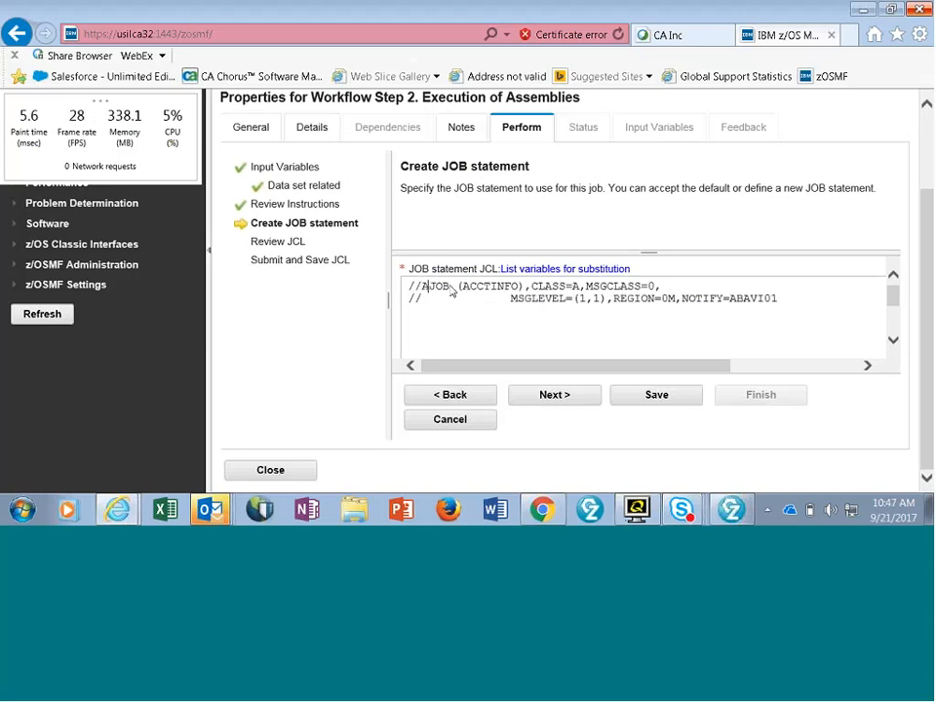
type("X")
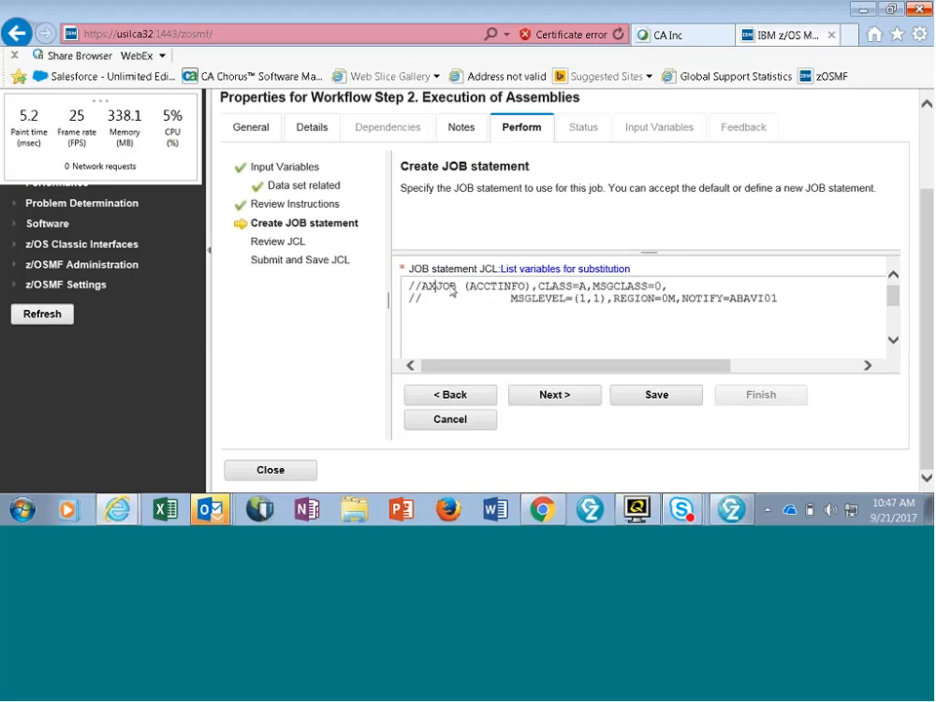
type("CUS0")
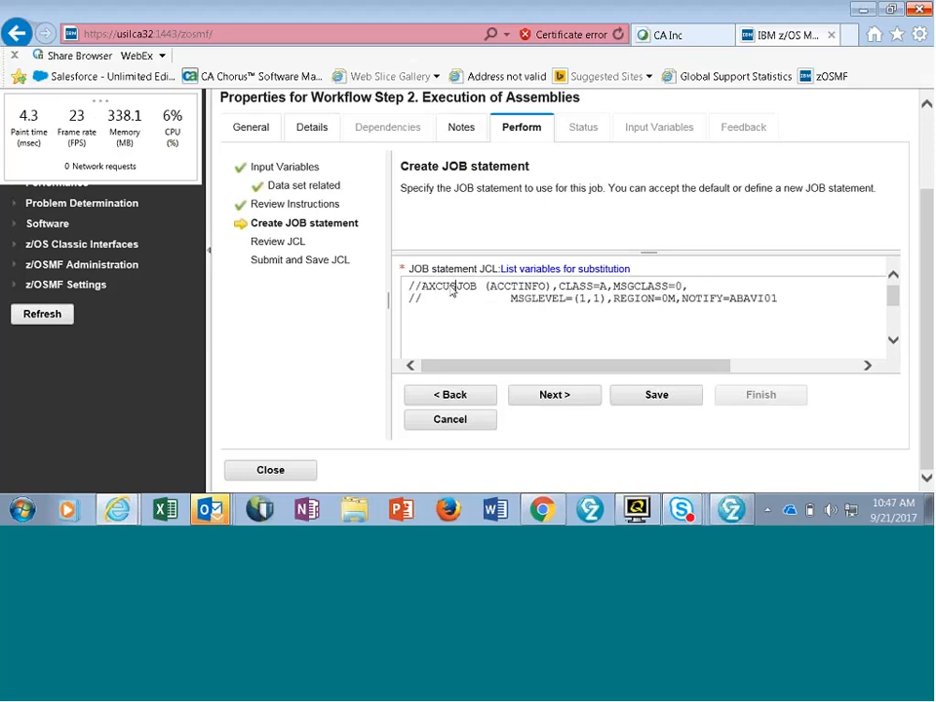
type("1")
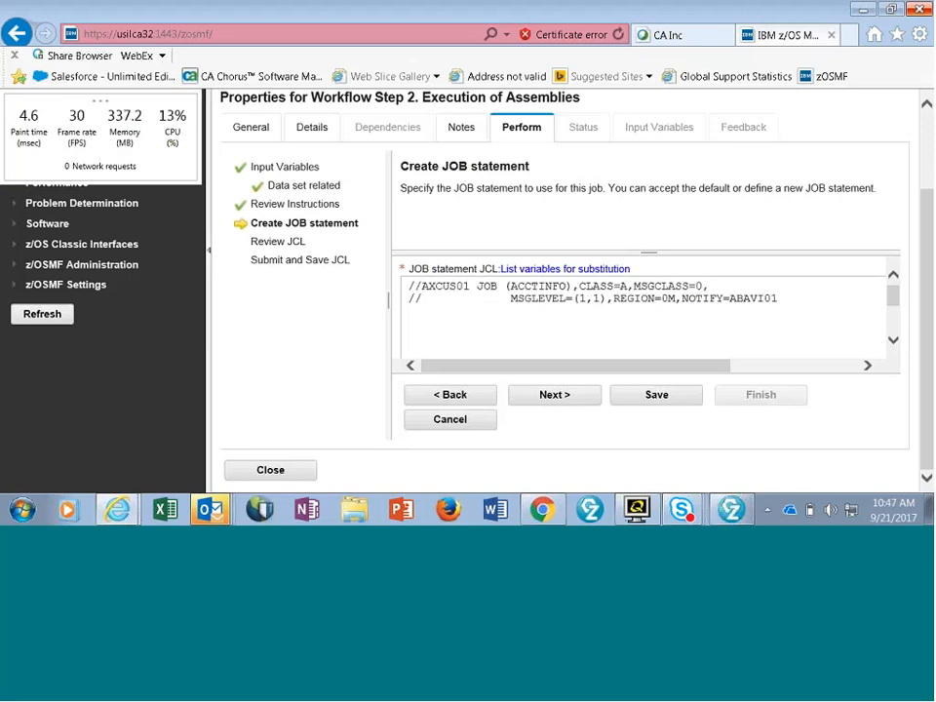
- Replace the ACCTINFO placeholder with the account number, set MSGCLASS to X and save the JOB statement
double_click(516, 285)
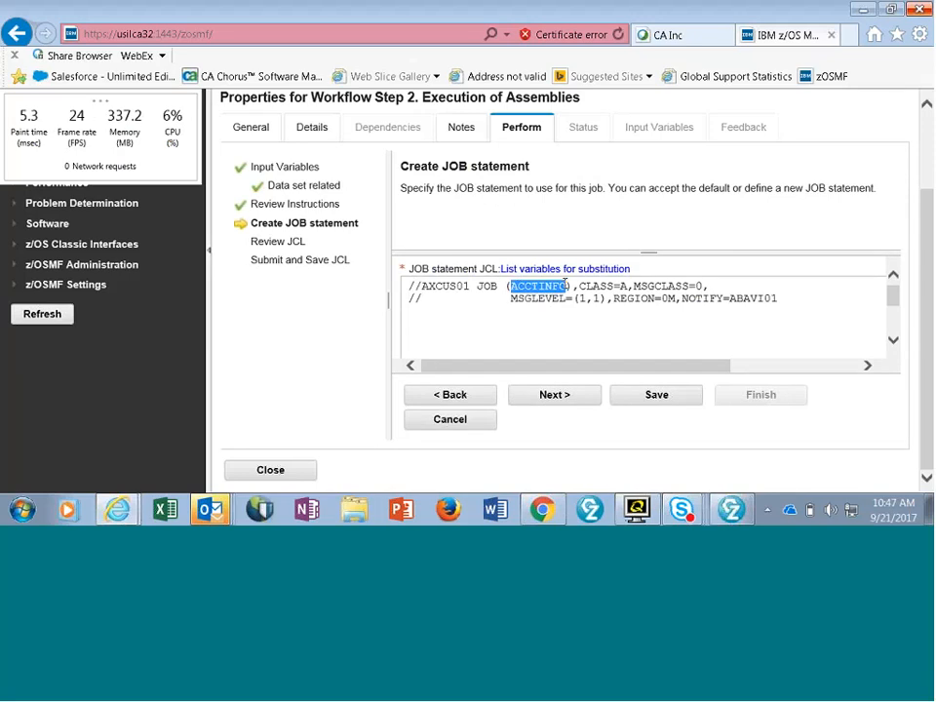
type("125")
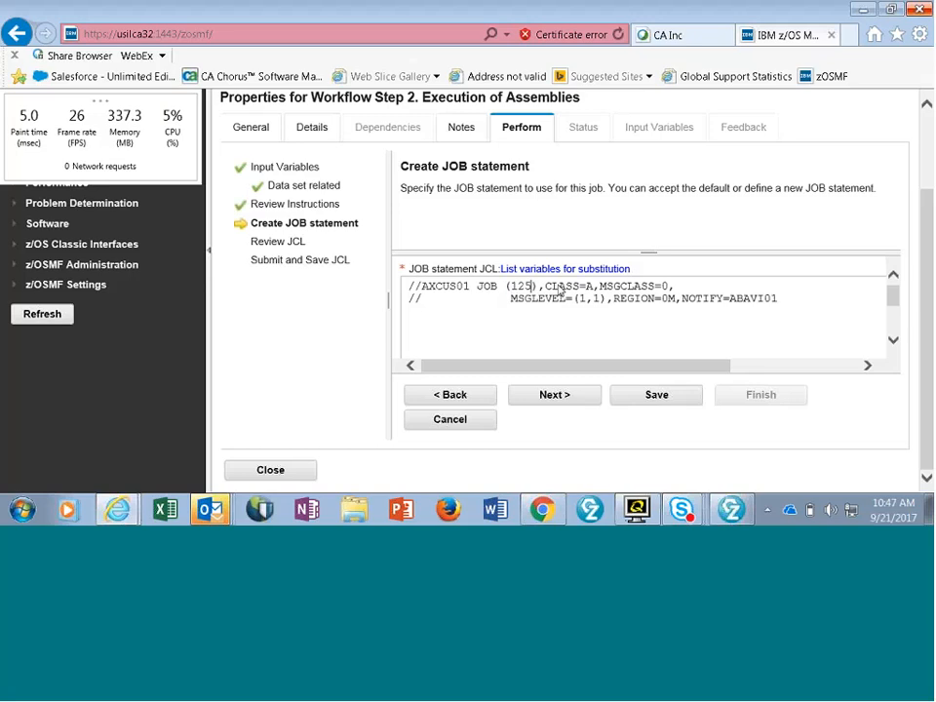
type("401000")
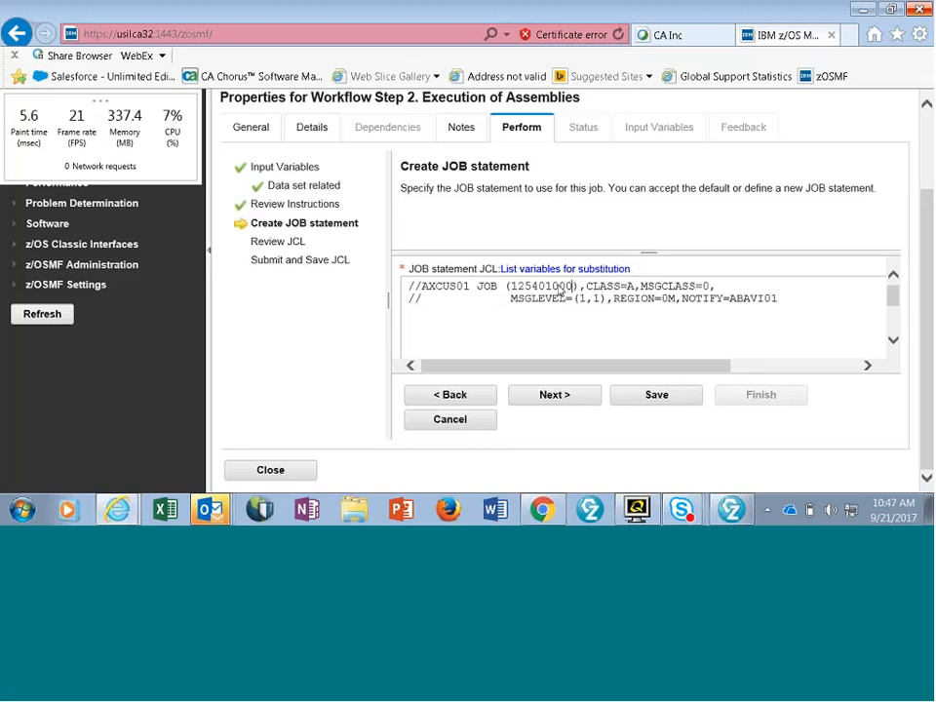
double_click(707, 285)
type("X")
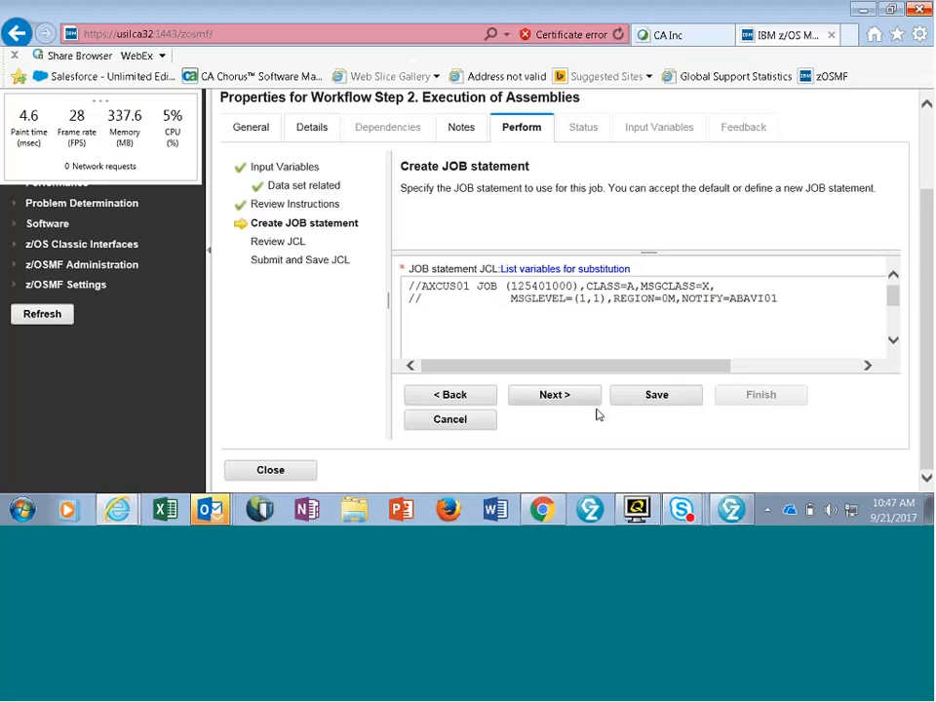
left_click(658, 403)
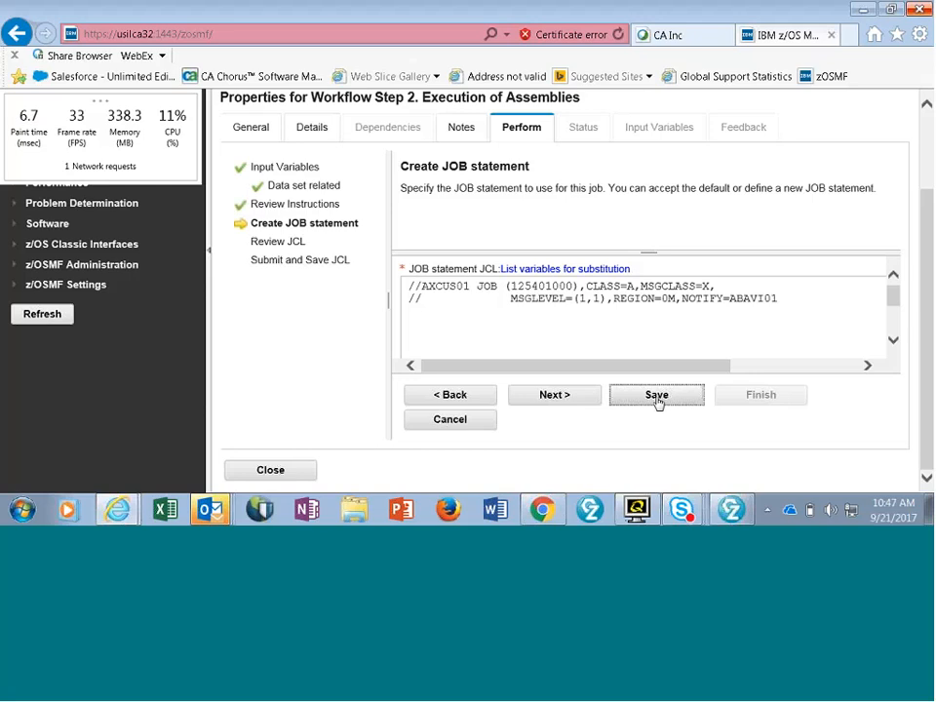
- Proceed to the generated JCL, set its maximum record length to 80 and open the JCL for editing
left_click(561, 397)
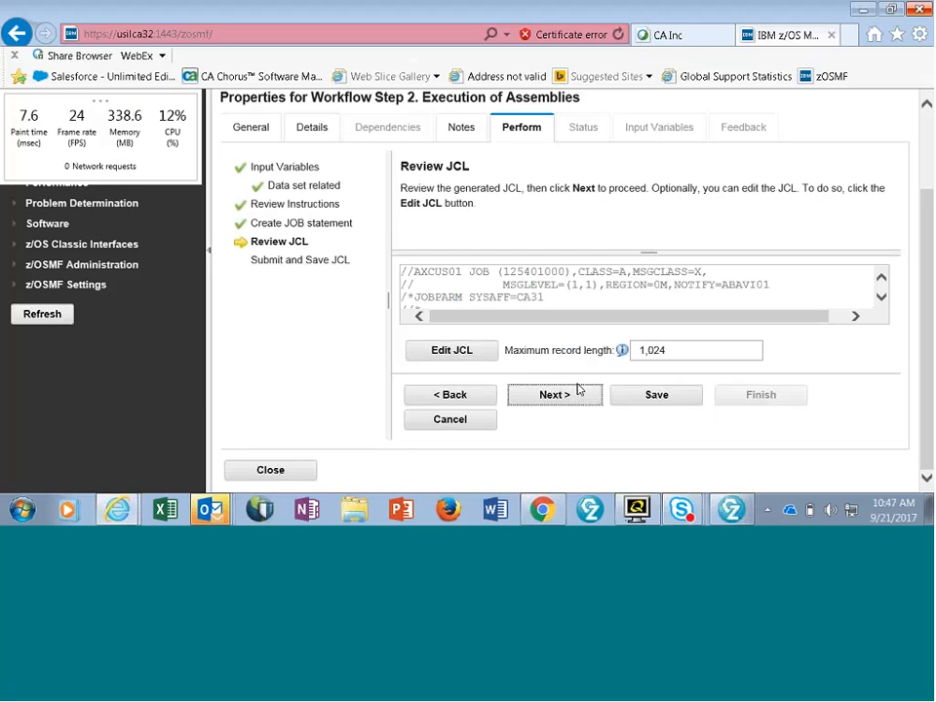
left_click(678, 346)
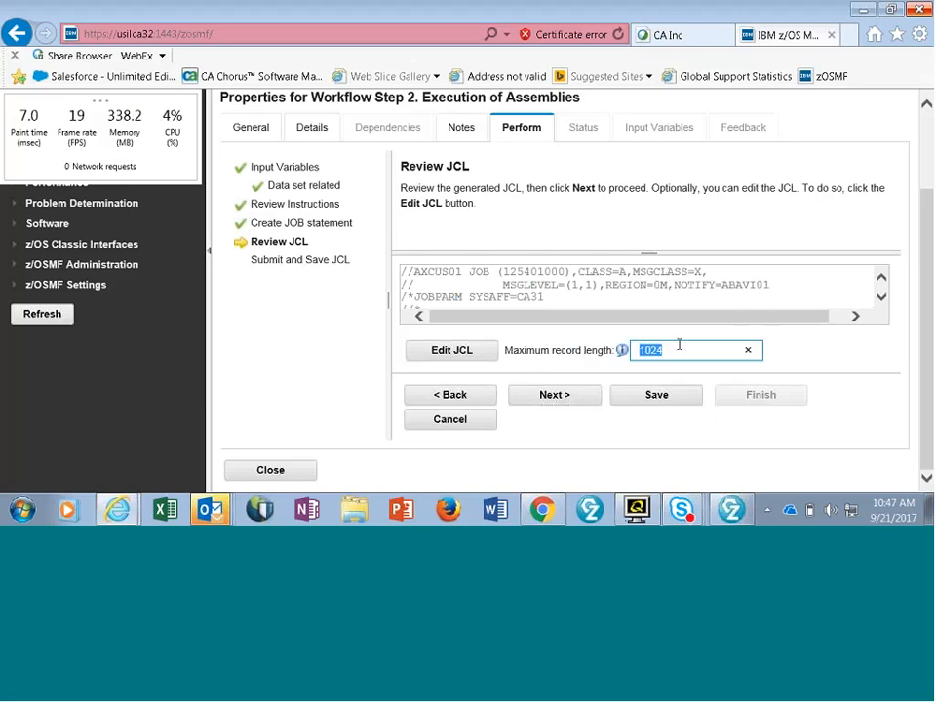
type("80")
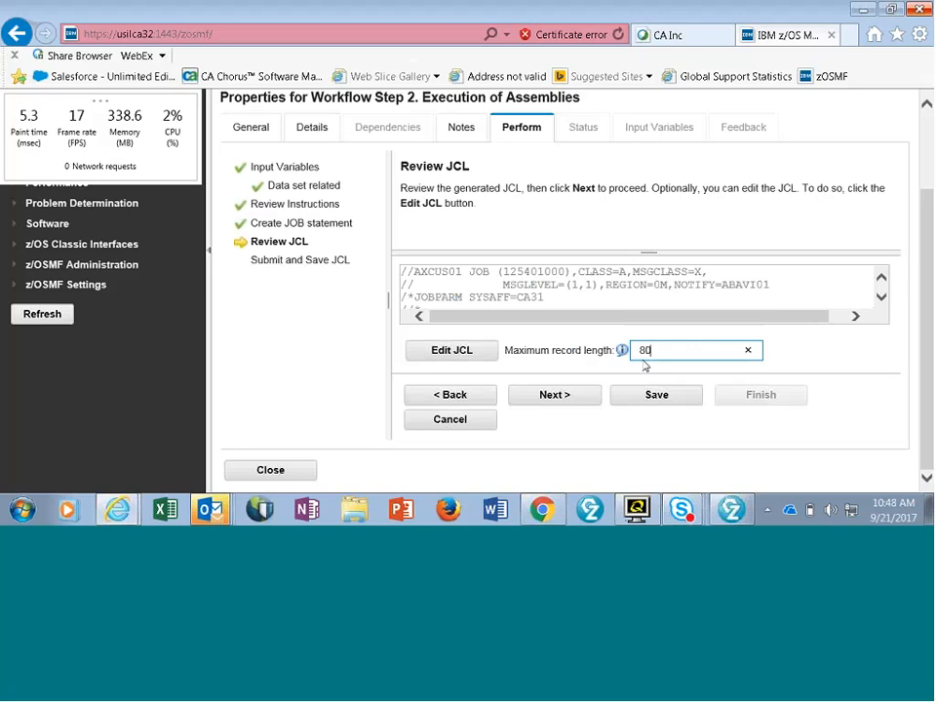
left_click(469, 356)
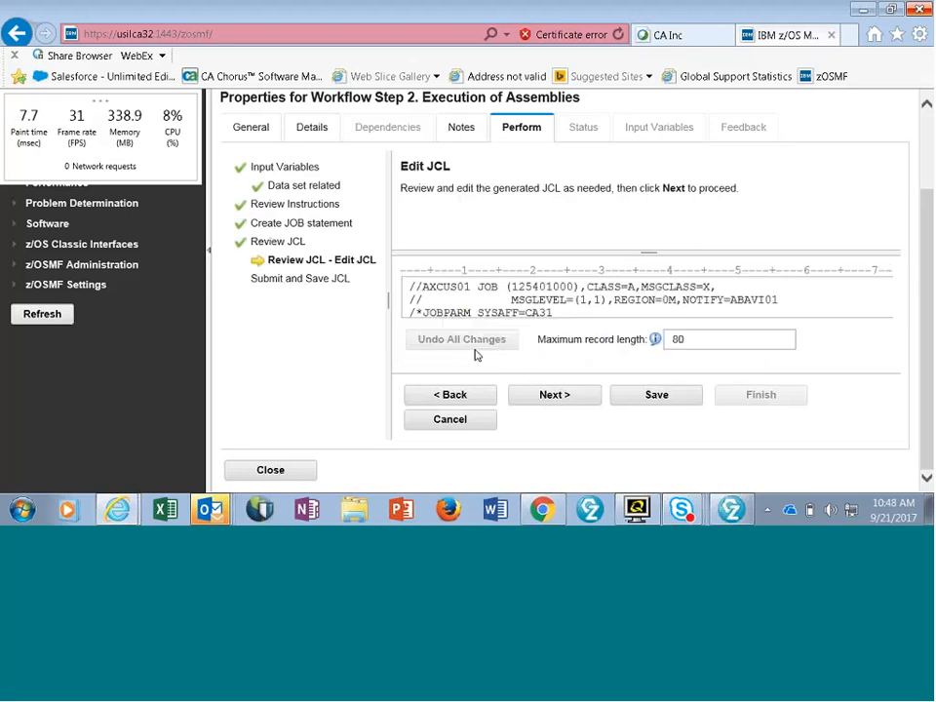
- Enlarge the JCL editing area of the Execution of Assemblies step and start editing the AXCUS01 job
left_click_drag(763, 252, 761, 182)
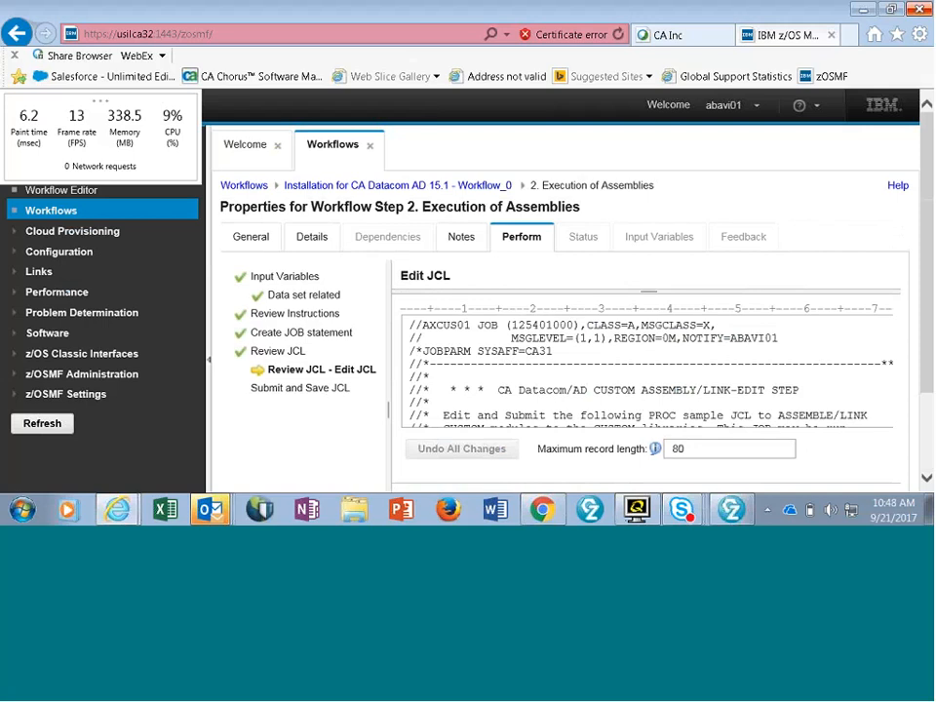
scroll(926, 185, "down", 1)
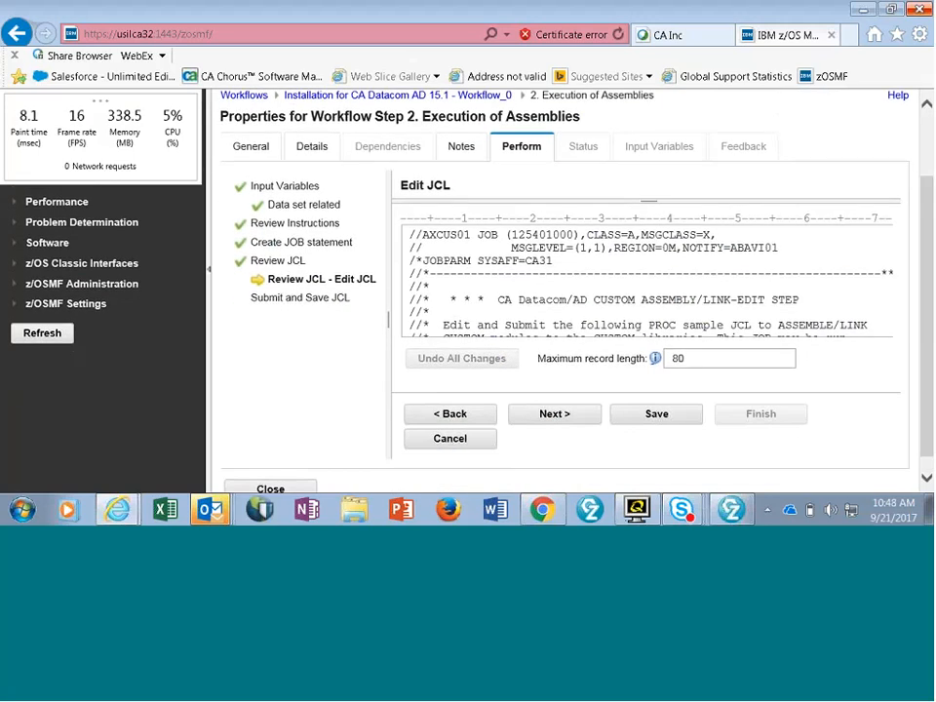
left_click(823, 284)
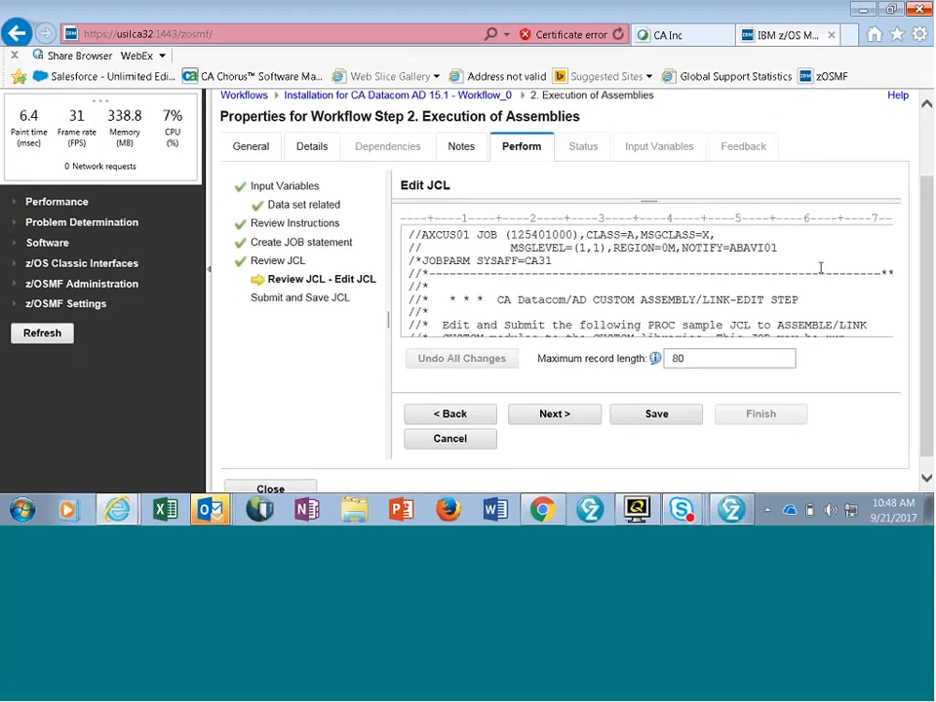
- Locate the DBSYSID macro in the JCL and shift the continuation X on the CXXNAME=ZOSMF15 line to column 72
scroll(821, 267, "down", 5)
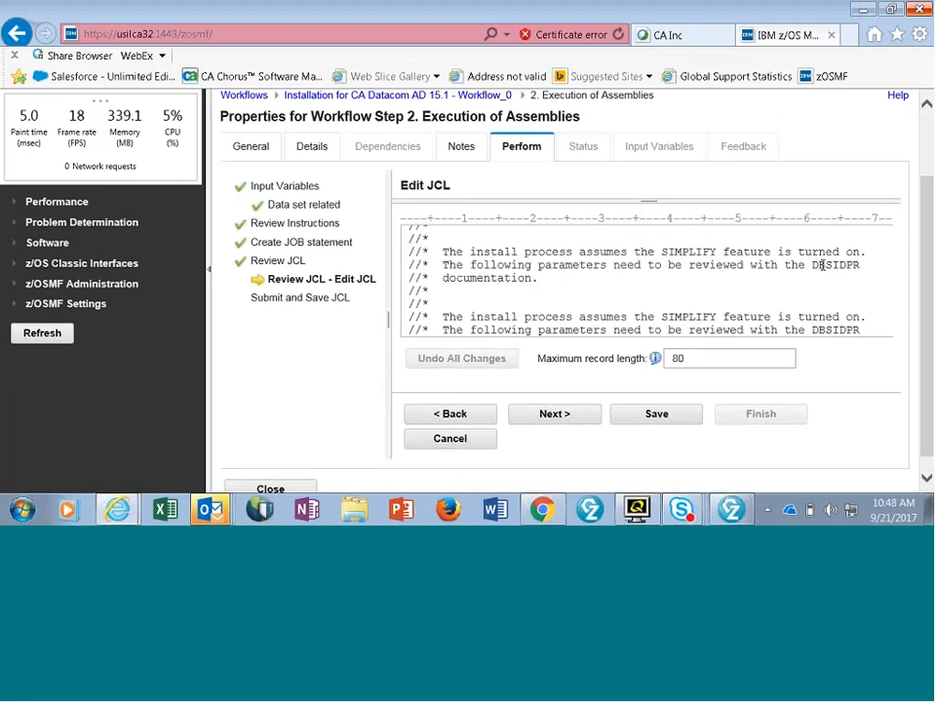
scroll(822, 266, "down", 6)
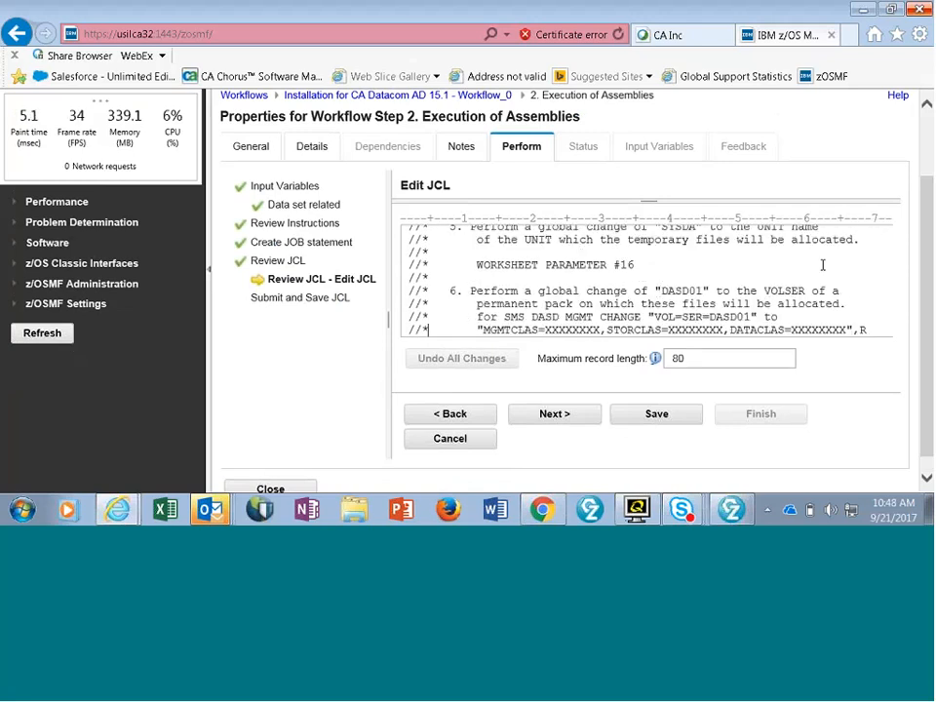
scroll(823, 266, "down", 8)
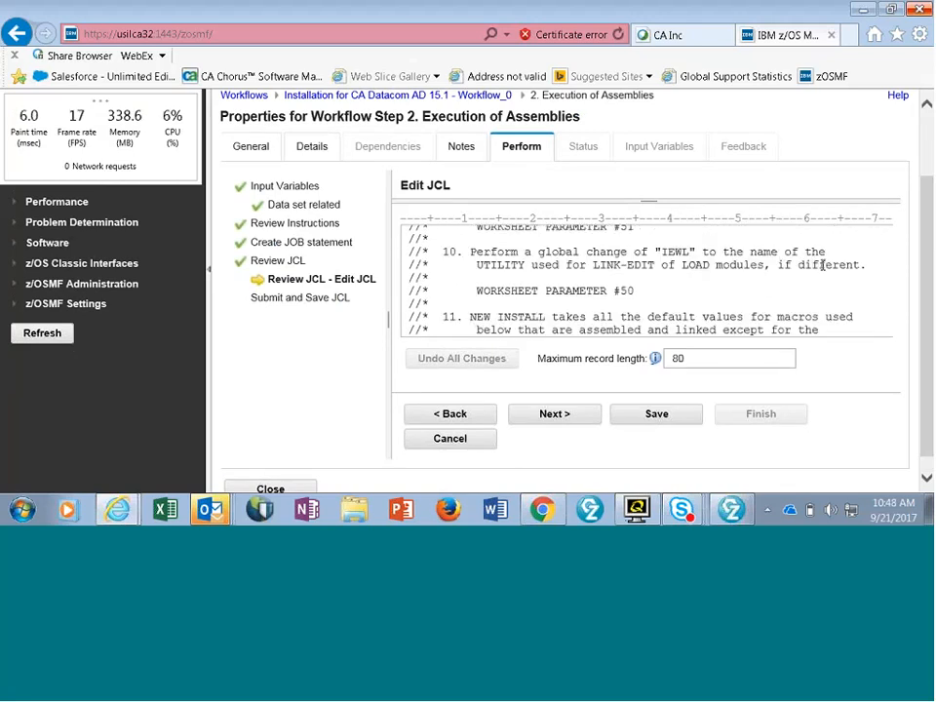
scroll(823, 265, "down", 2)
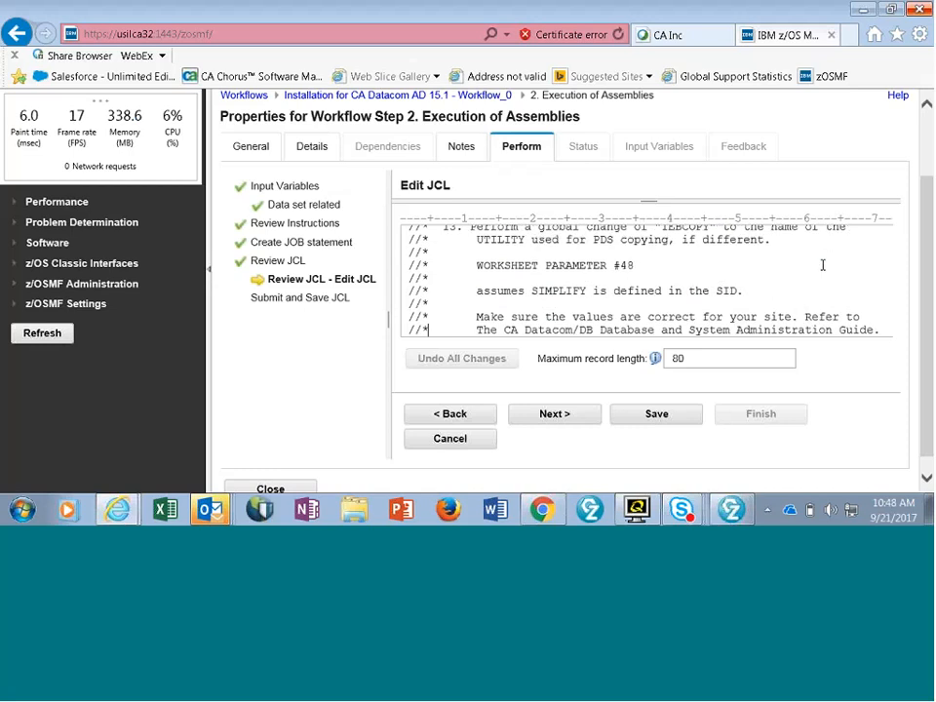
scroll(823, 266, "down", 8)
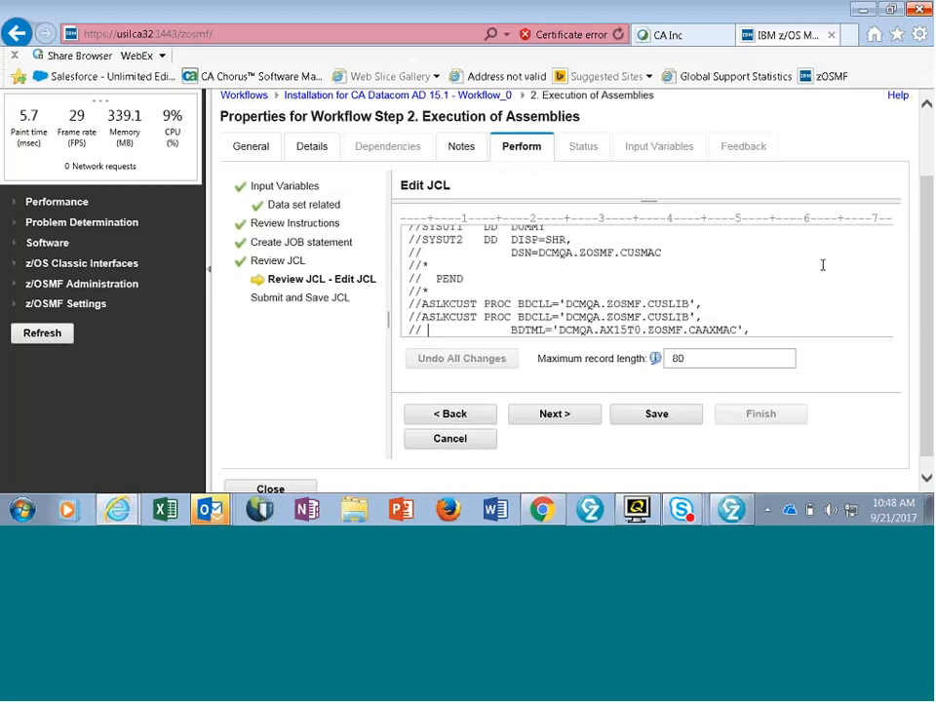
scroll(823, 265, "down", 6)
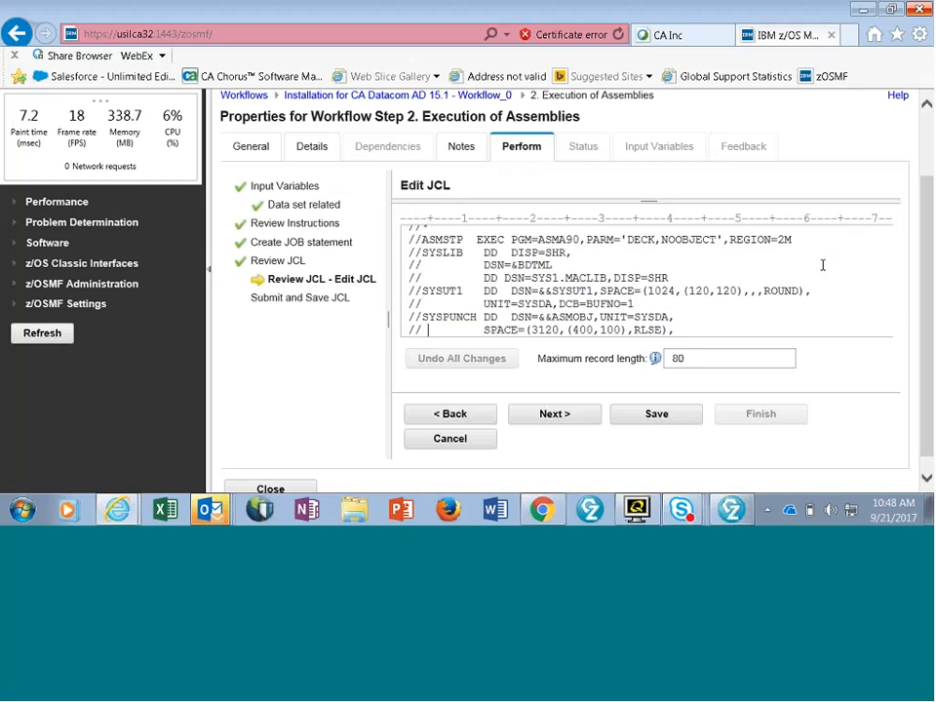
scroll(823, 265, "down", 6)
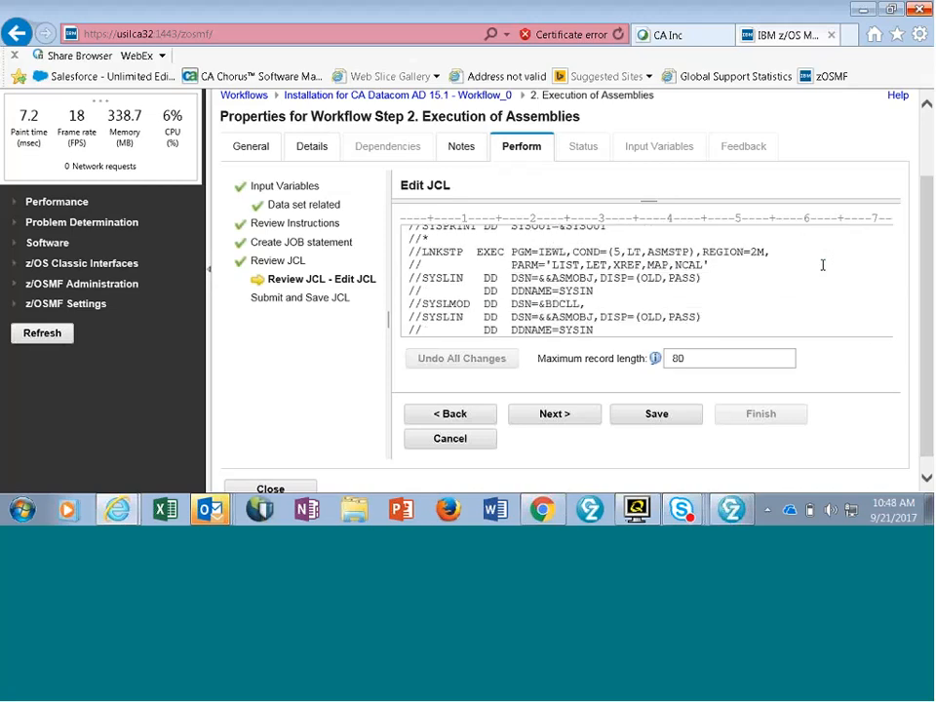
scroll(823, 265, "down", 6)
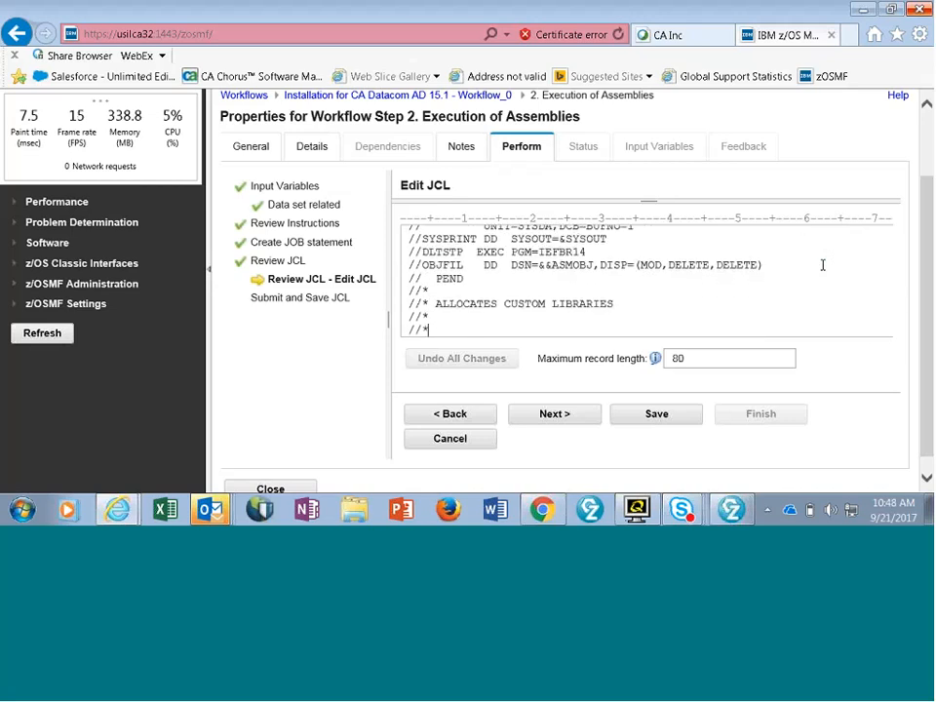
scroll(823, 265, "down", 2)
scroll(823, 265, "down", 6)
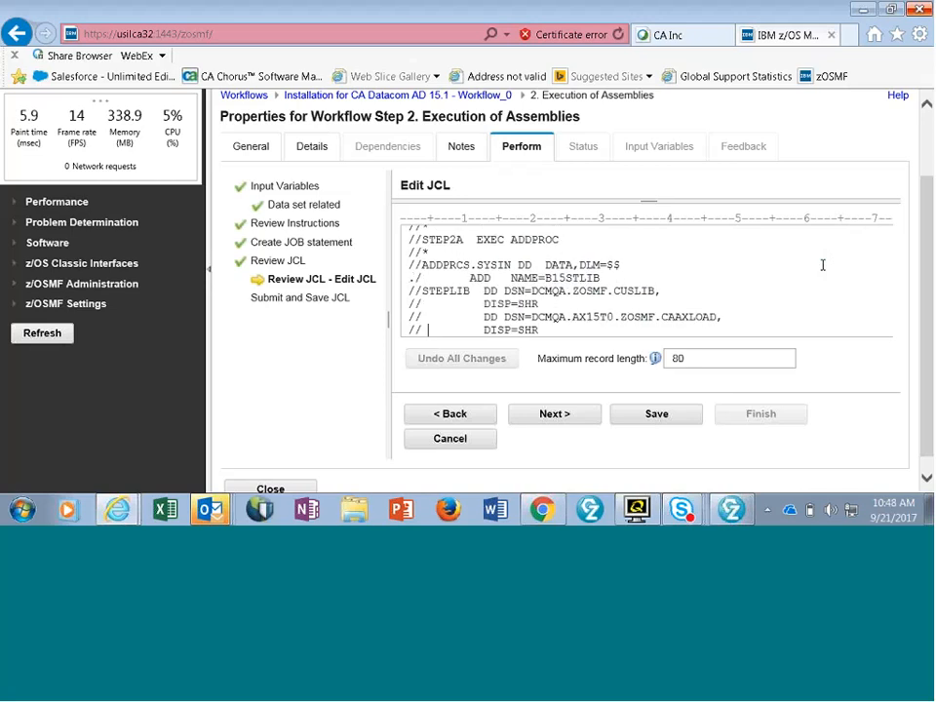
scroll(823, 265, "down", 8)
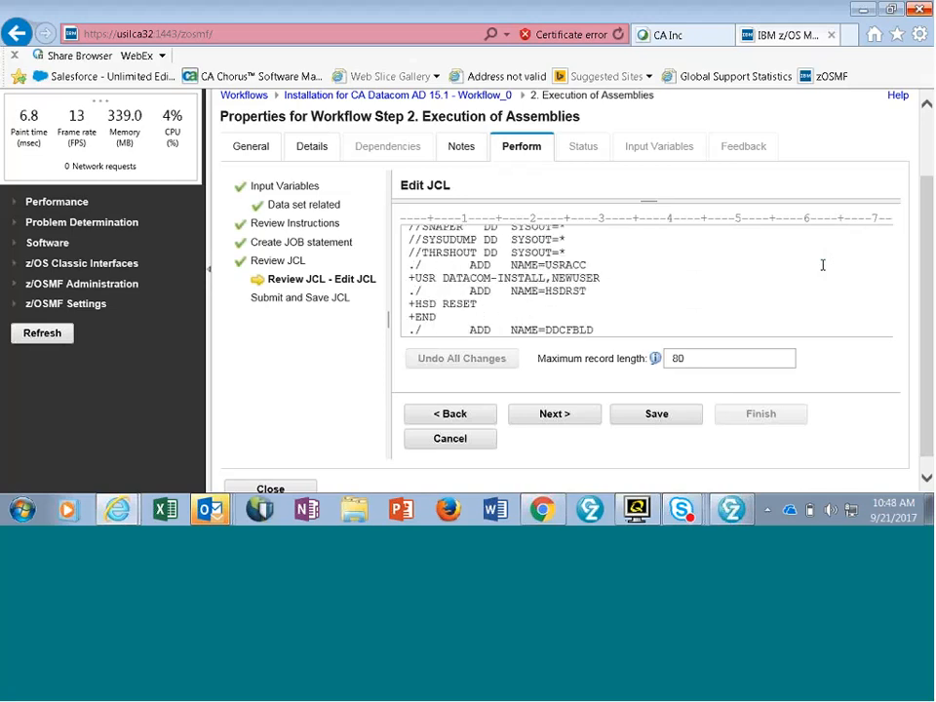
scroll(823, 265, "down", 8)
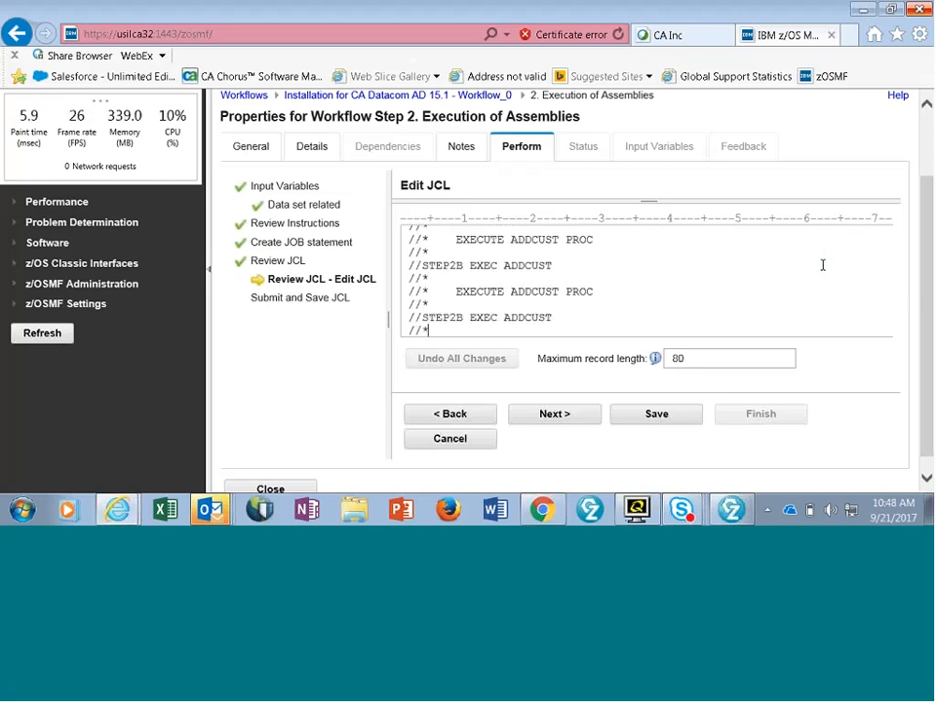
scroll(823, 265, "down", 1)
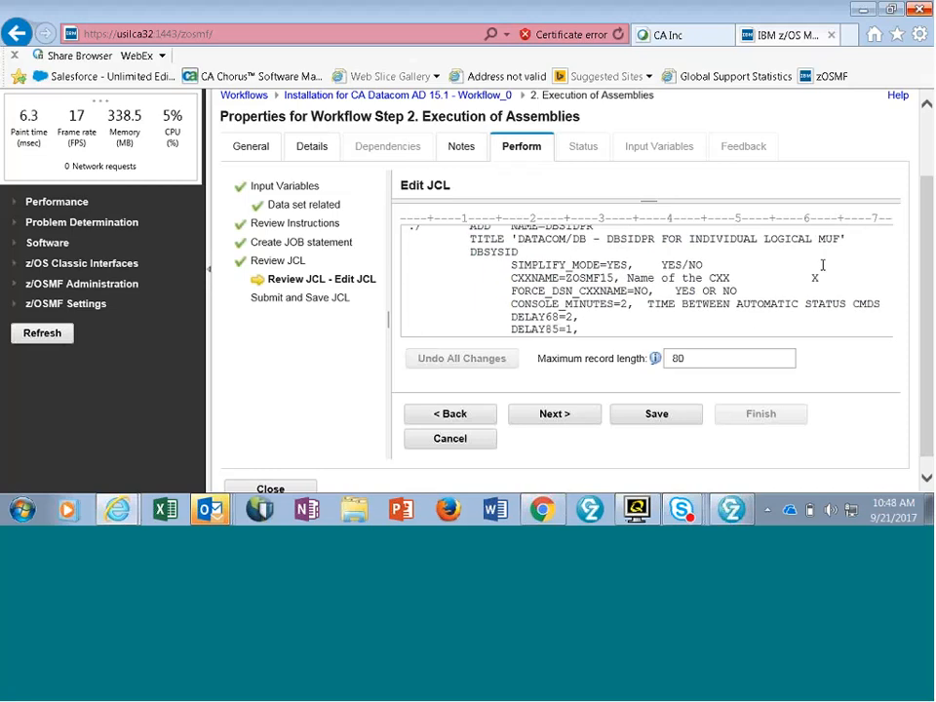
scroll(823, 265, "down", 1)
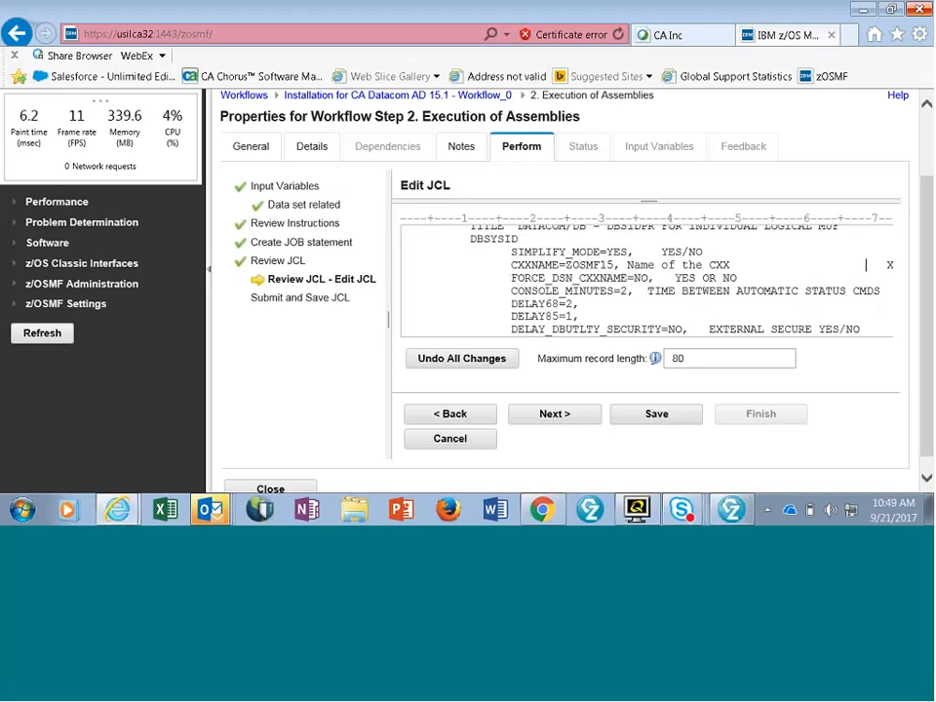
- Shift the continuation X on the TARGET_MUF_LIST line to column 72 and widen the editor pane to check the alignment
mouse_move(777, 303)
left_mouse_down()
mouse_move(778, 315)
mouse_move(771, 304)
left_mouse_up()
scroll(838, 275, "down", 1)
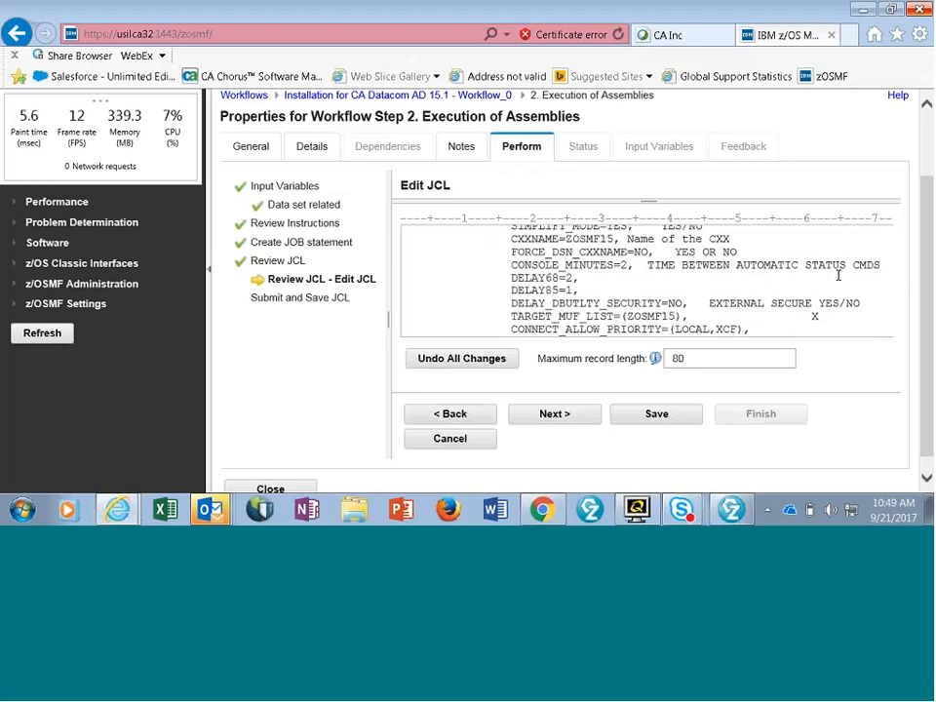
left_click(788, 316)
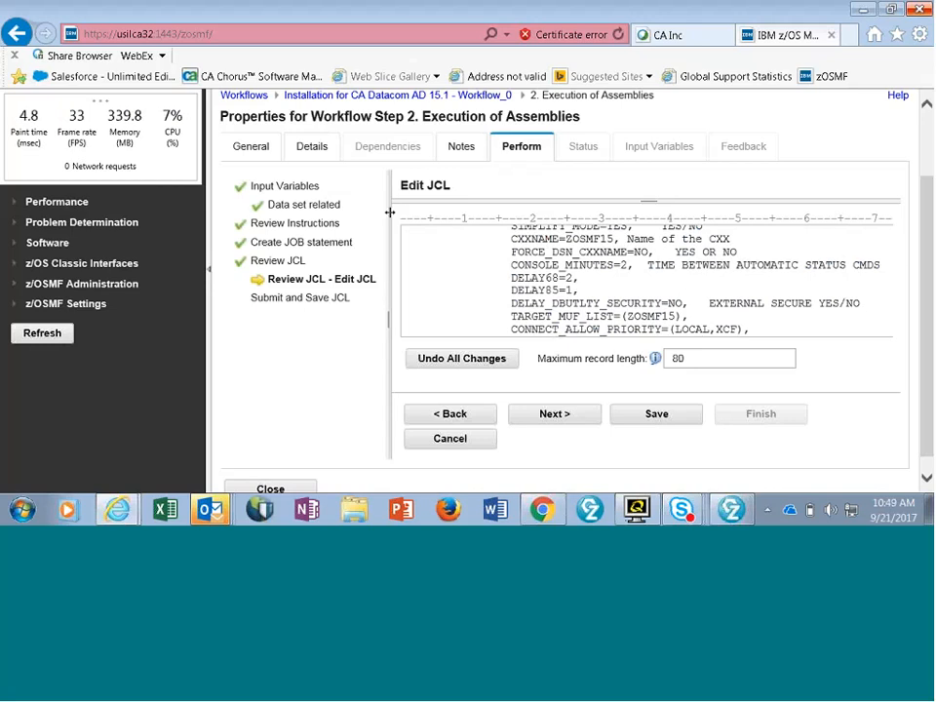
left_click_drag(389, 212, 344, 207)
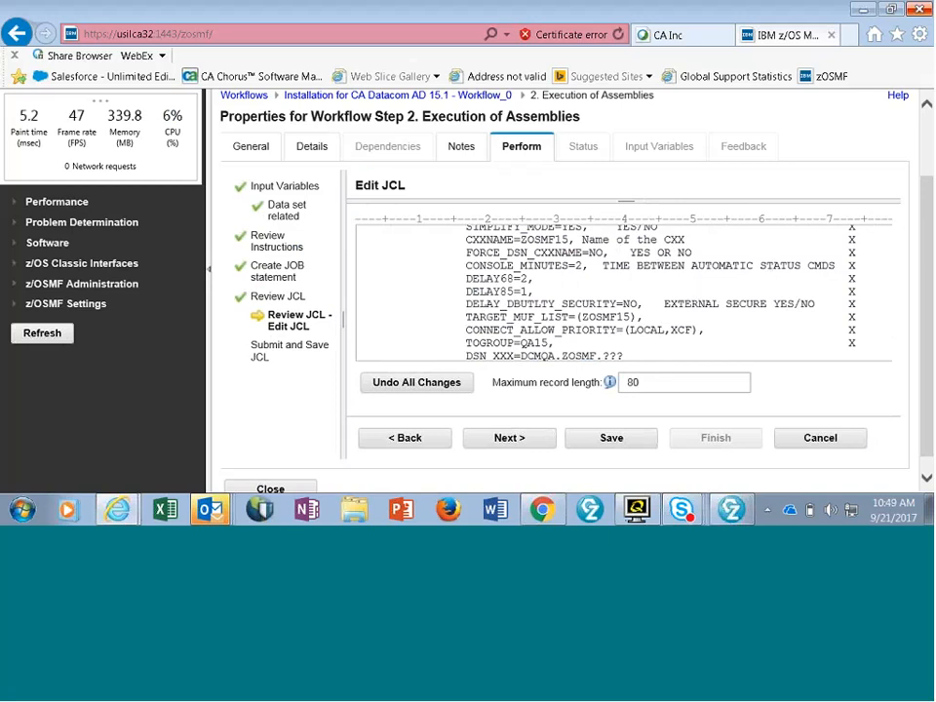
scroll(744, 299, "down", 1)
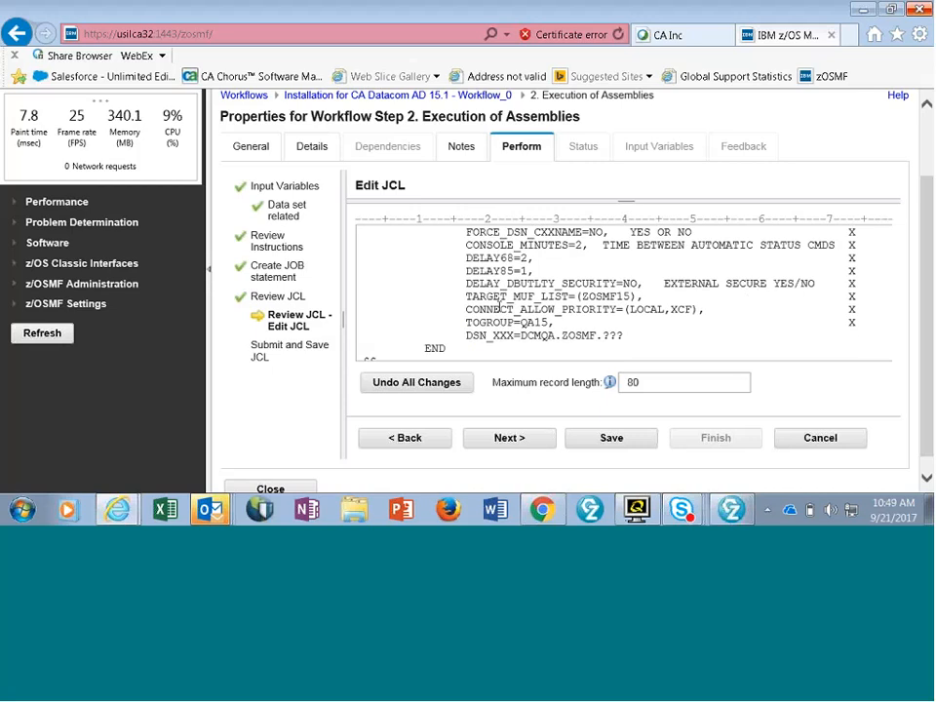
- Save the edited JCL and submit the job without saving the JCL to a data set
left_click(612, 438)
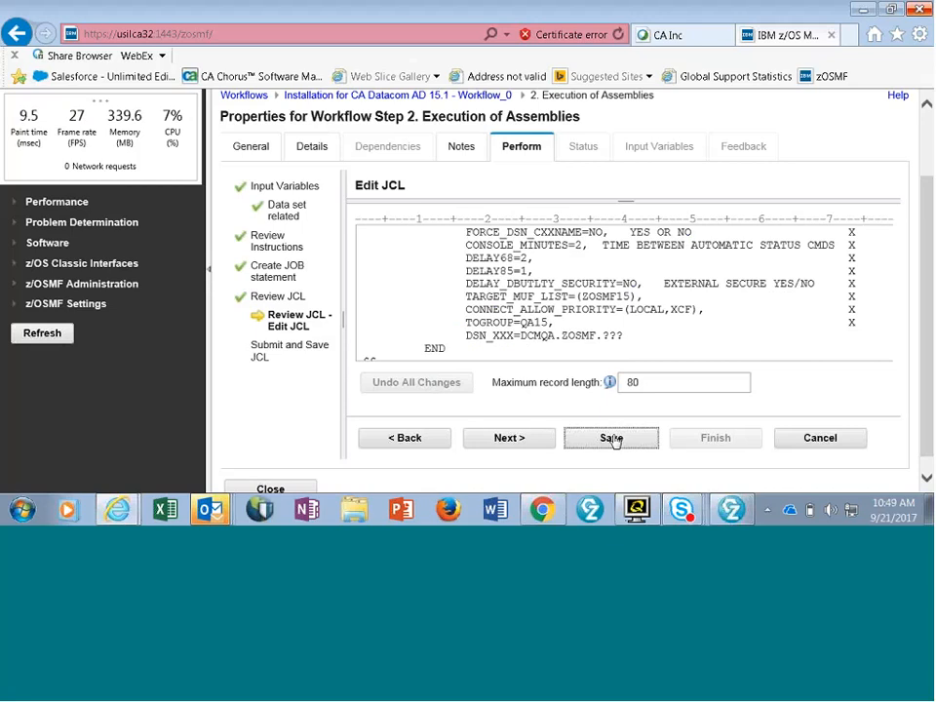
left_click(502, 444)
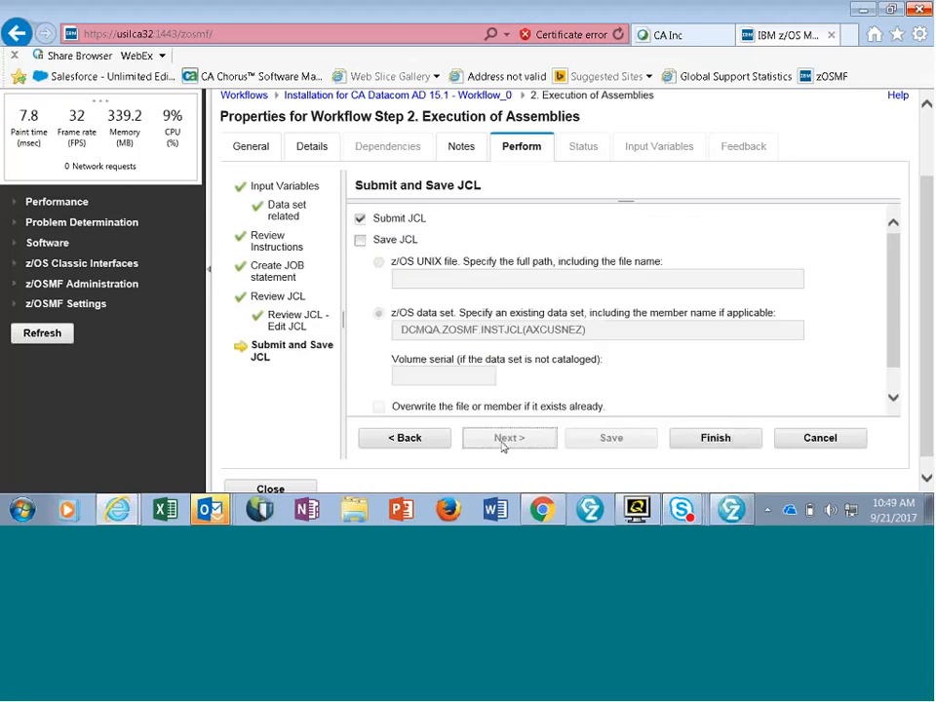
left_click(695, 441)
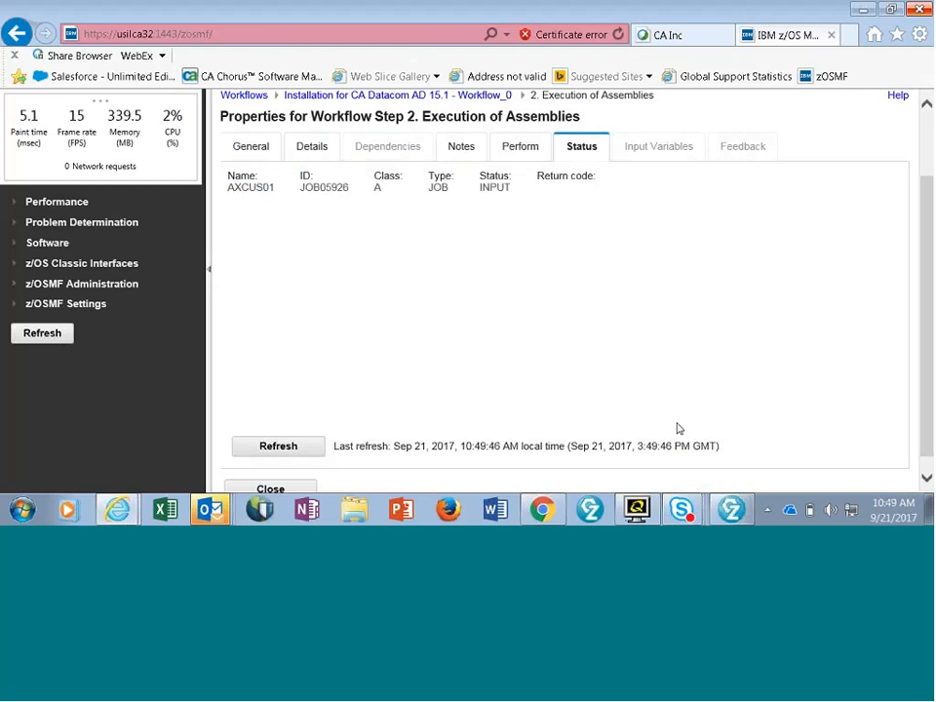
- Refresh the status of the AXCUS01 job until its output and return code are available
left_click(307, 448)
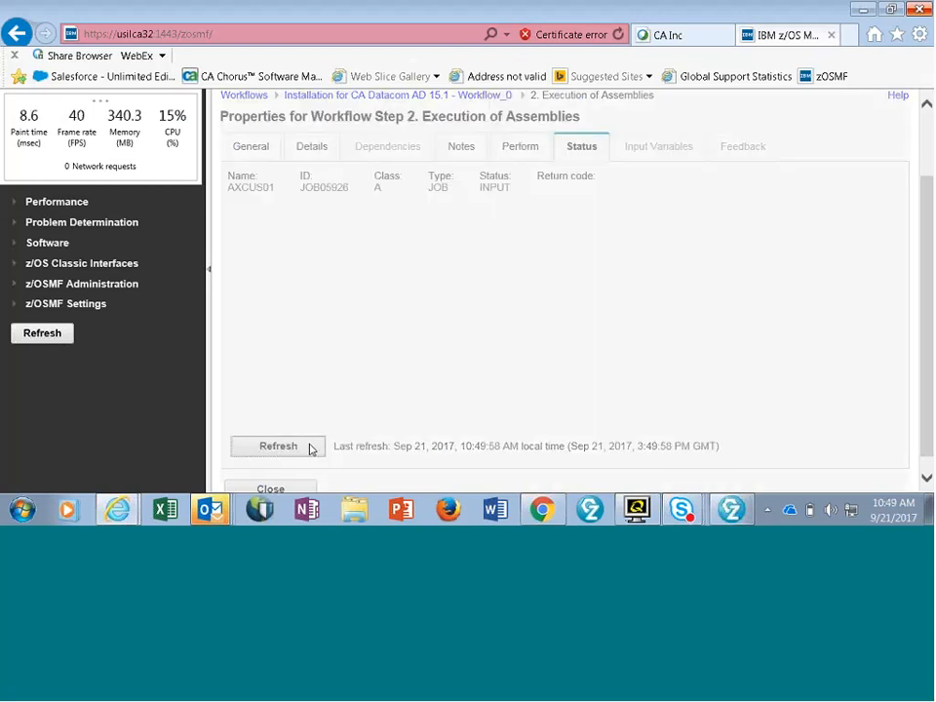
left_click(310, 447)
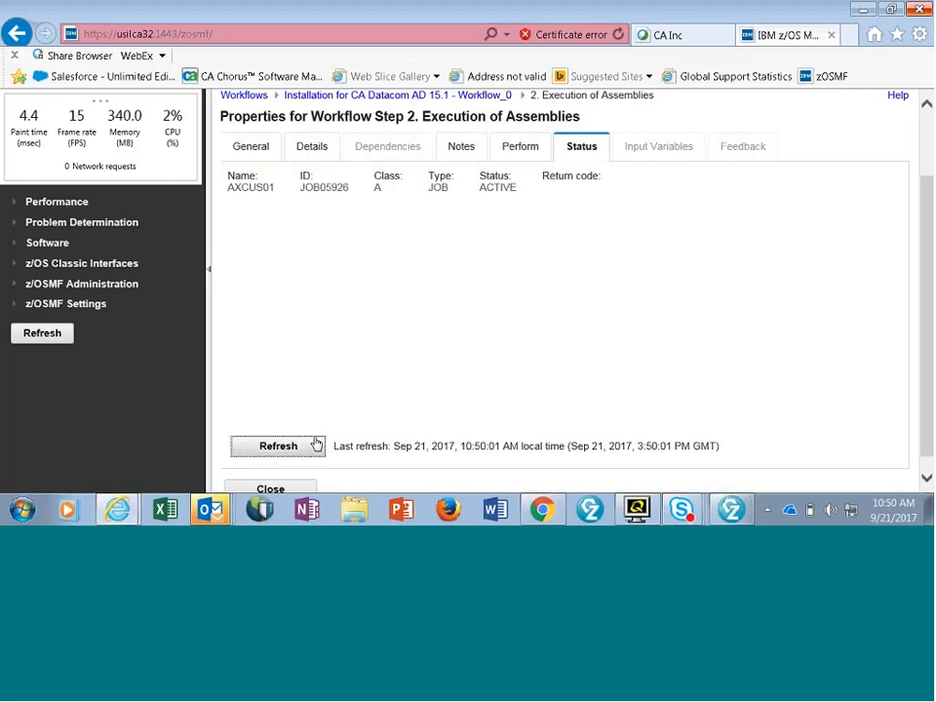
left_click(315, 444)
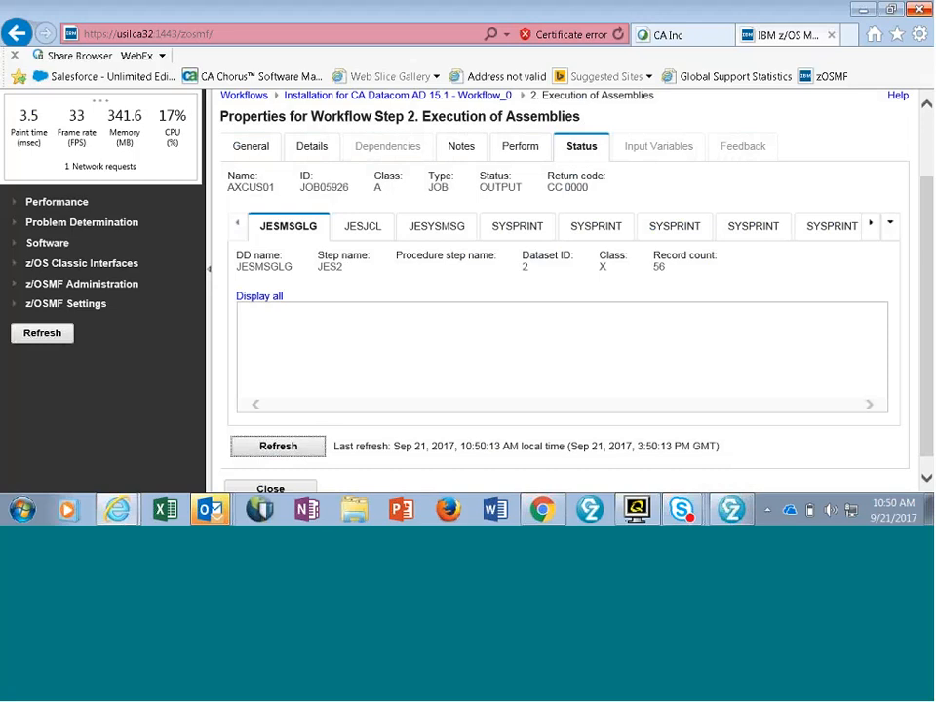
- Review the return codes of the job's individual steps in the JESMSGLG output
scroll(634, 182, "down", 1)
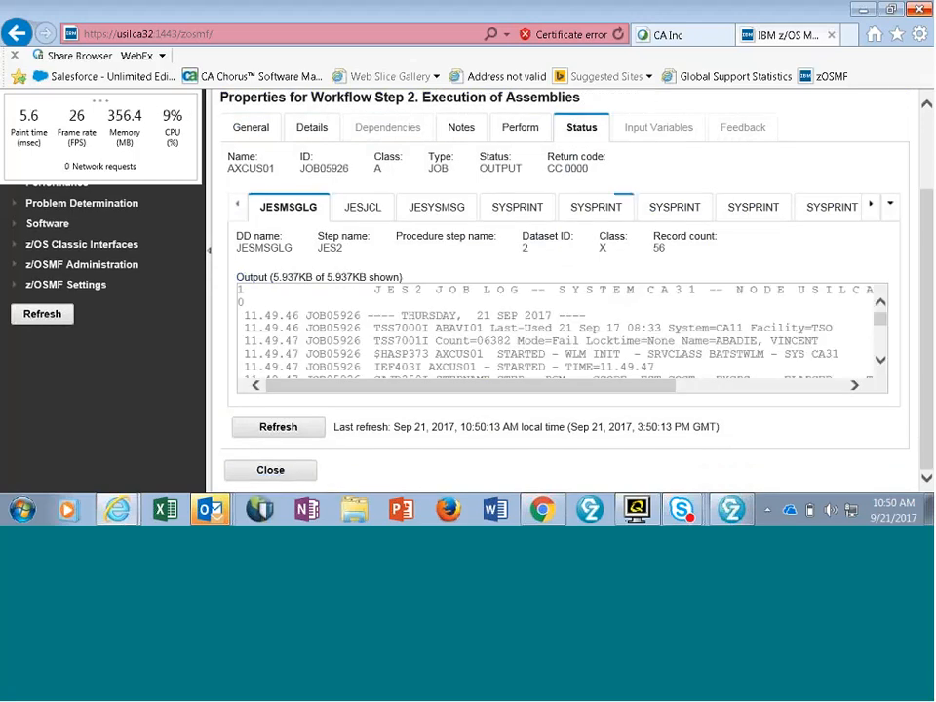
scroll(685, 325, "down", 2)
scroll(683, 308, "down", 3)
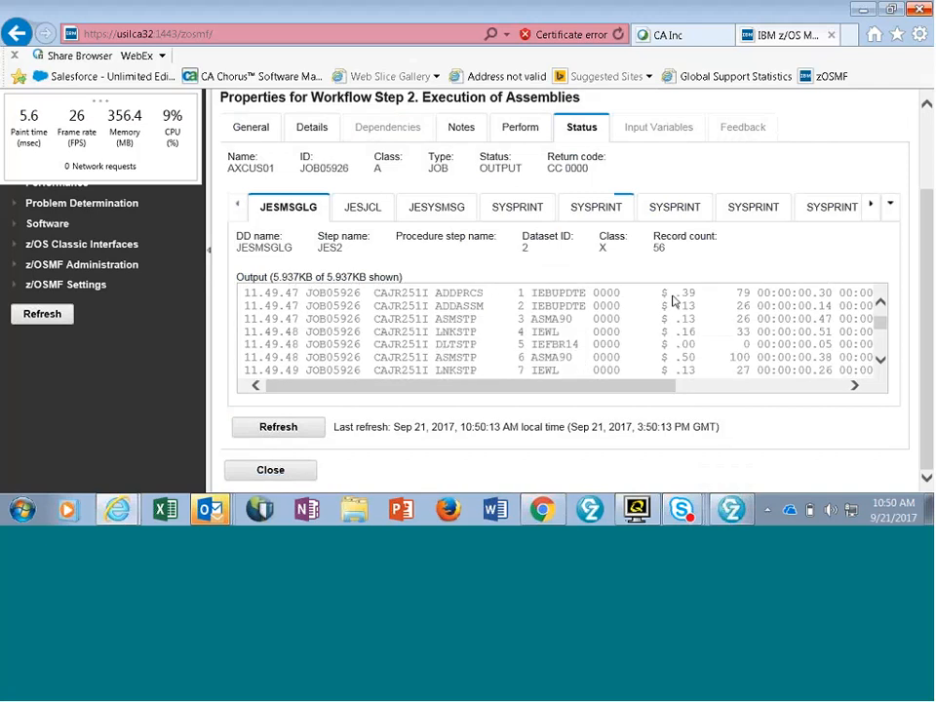
scroll(675, 312, "down", 2)
scroll(672, 312, "down", 3)
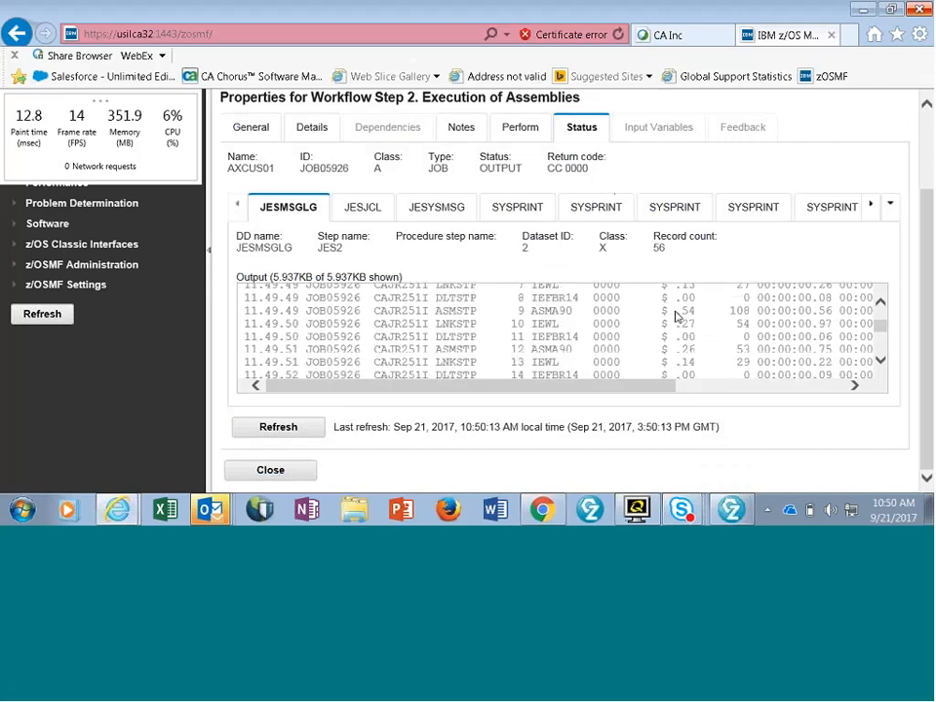
scroll(667, 314, "down", 4)
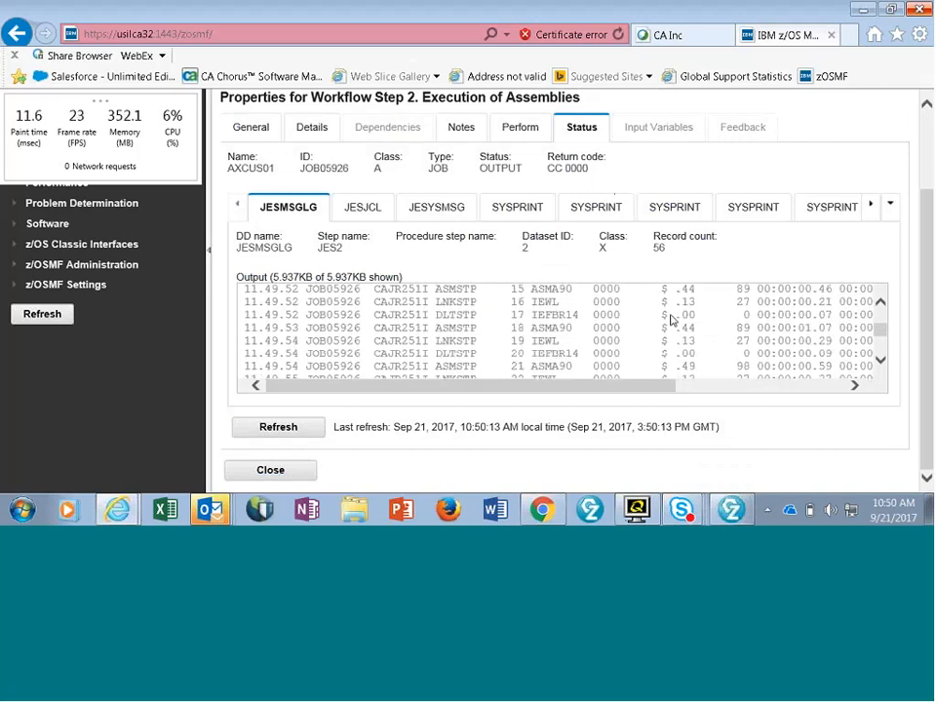
scroll(668, 317, "down", 2)
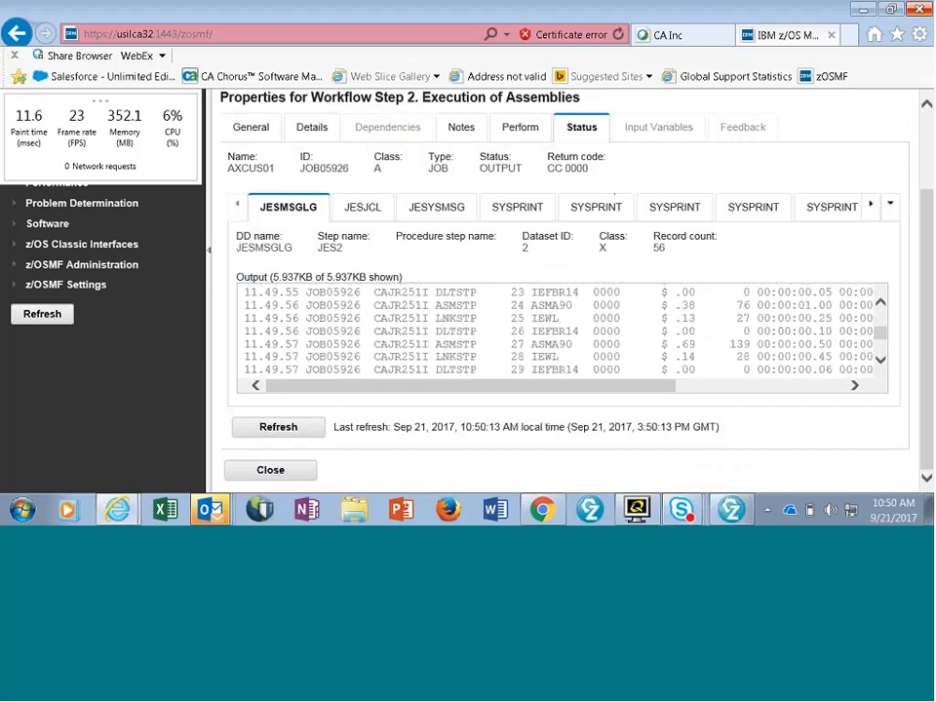
- Close the Execution of Assemblies properties and review the remaining workflow steps through Shut Down Datacom/AD Version 15.1
left_click(264, 477)
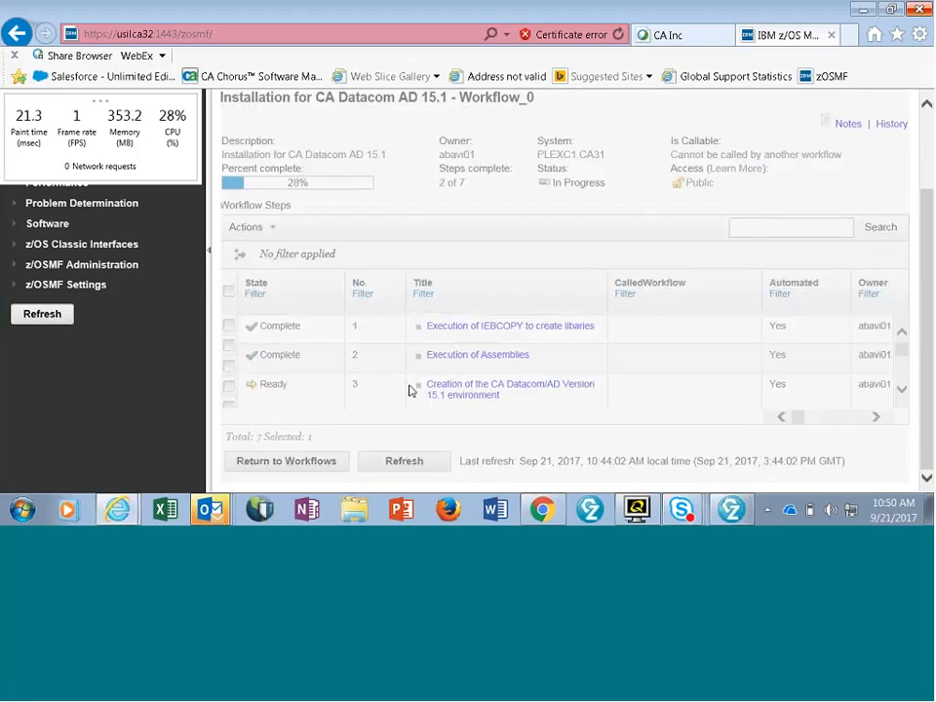
scroll(336, 372, "down", 1)
scroll(351, 400, "down", 1)
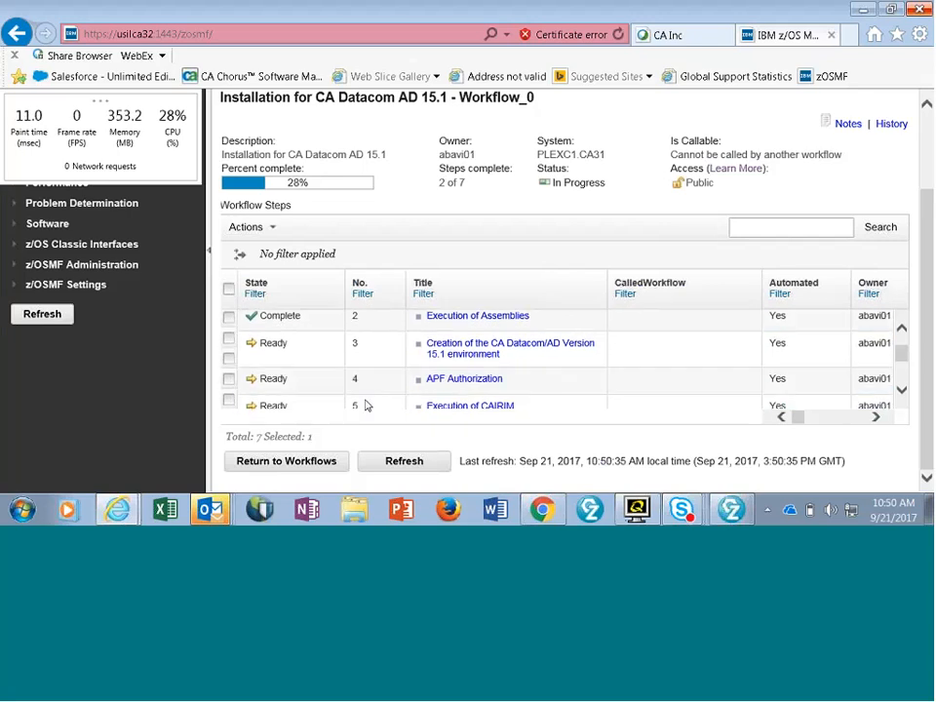
left_click(432, 331)
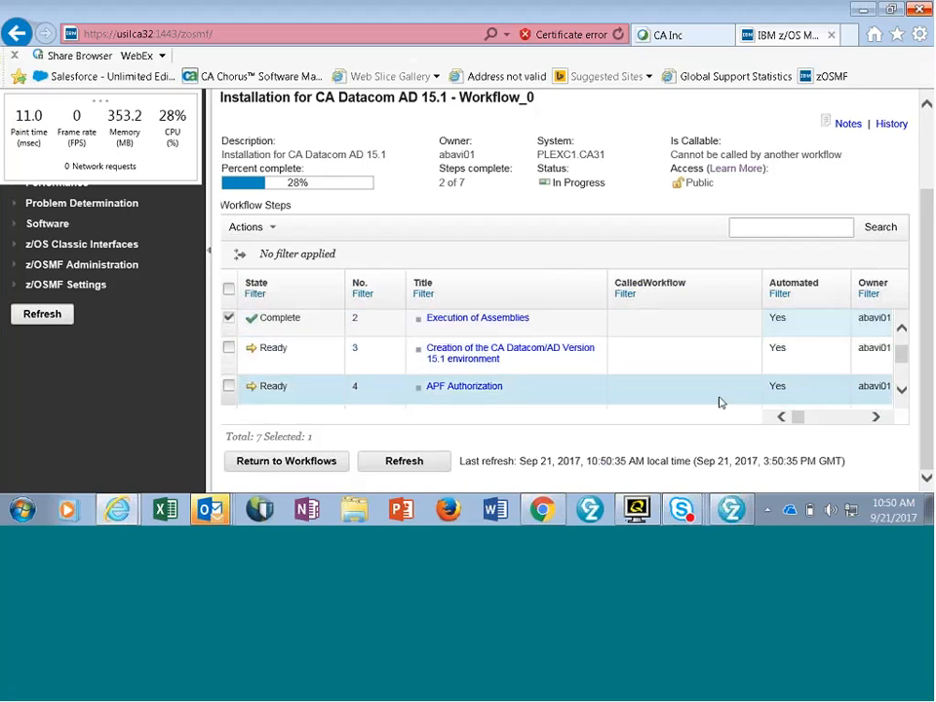
left_click(902, 390)
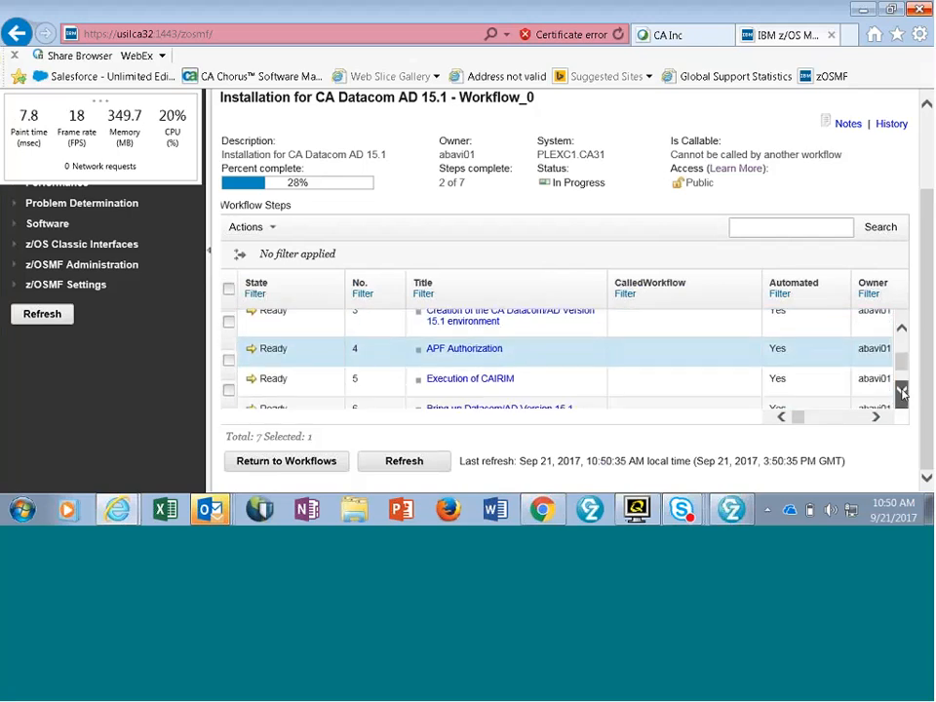
left_click(902, 390)
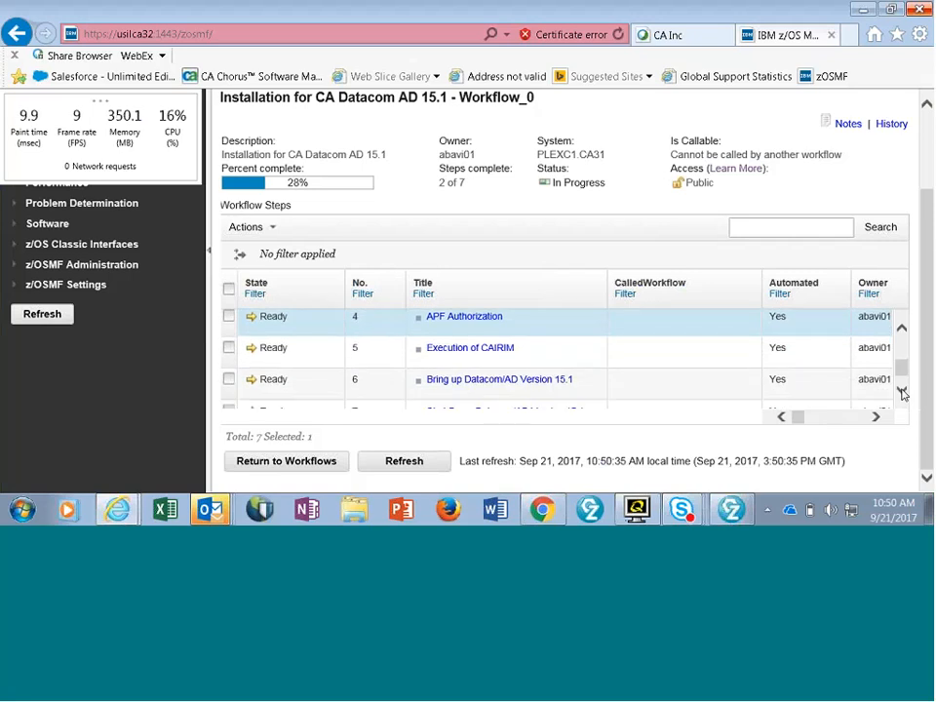
left_click(902, 390)
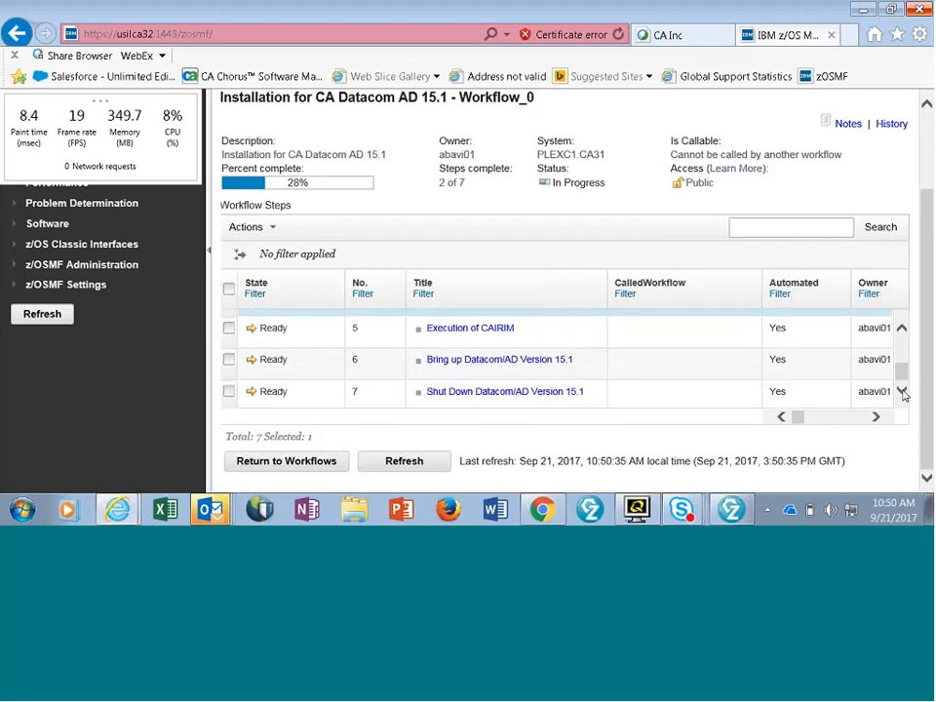